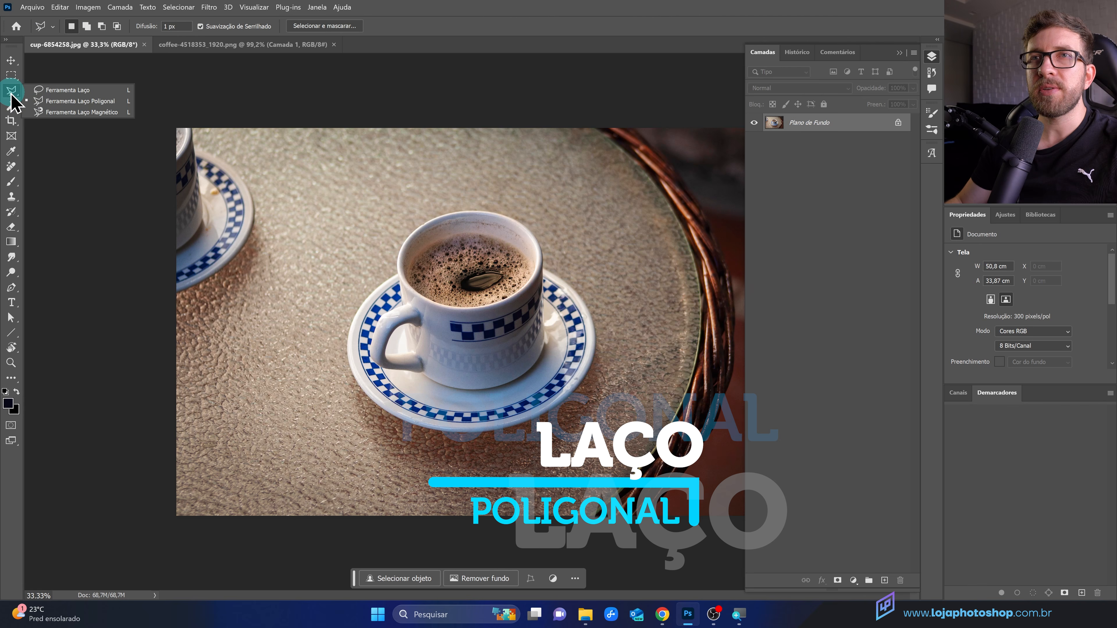
# Step: Switch to the Polygonal Lasso tool and open its Feather field for editing
pyautogui.click(78, 106)
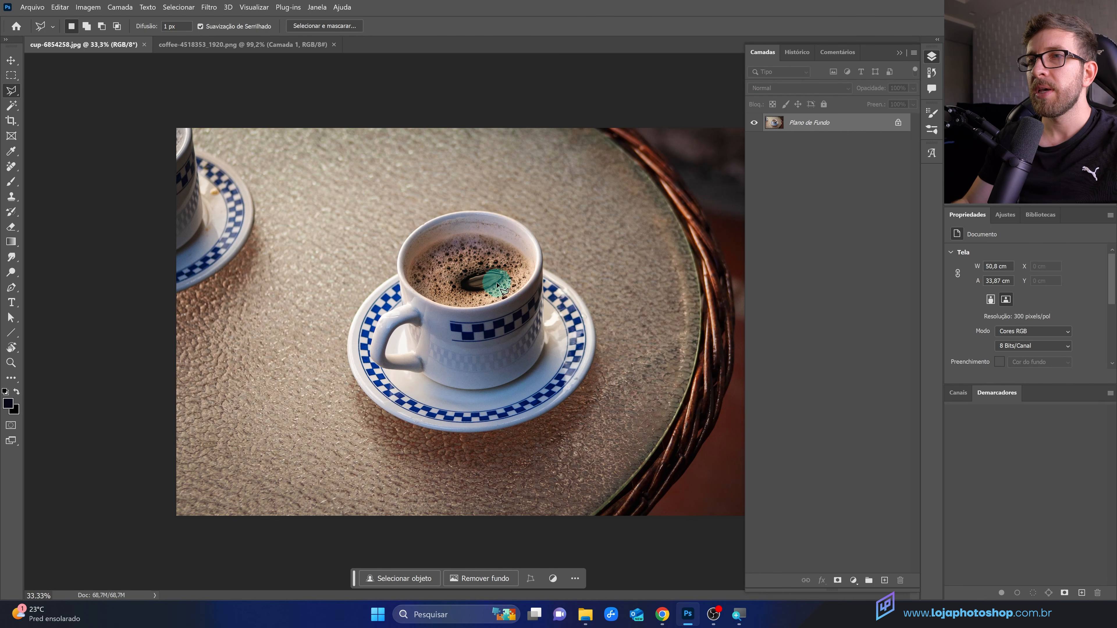
pyautogui.scroll(3, 501, 286)
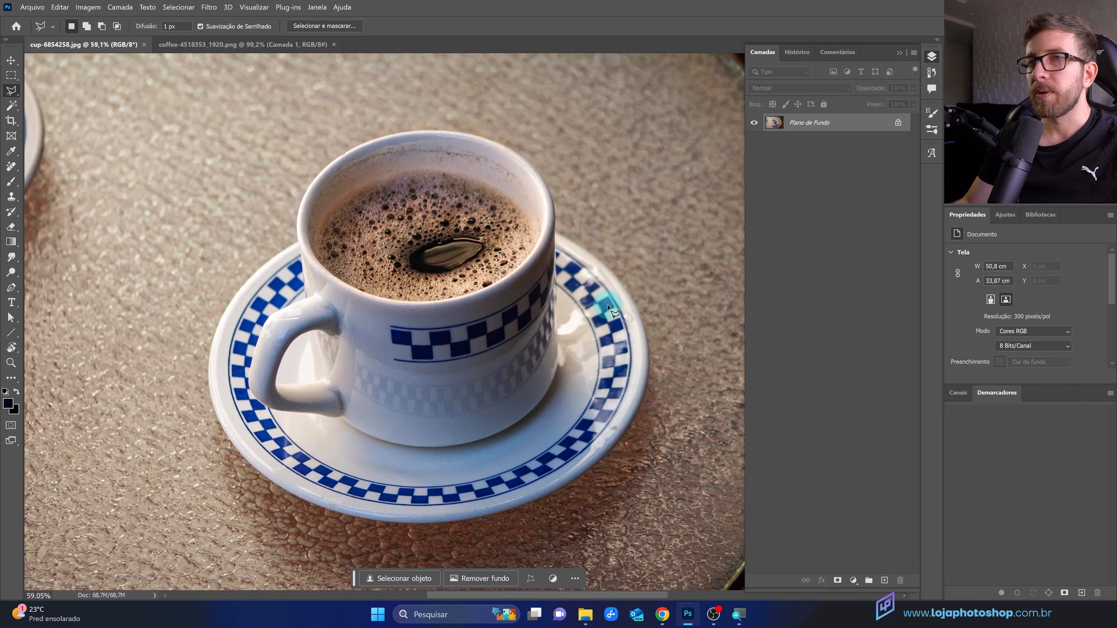
pyautogui.scroll(1, 377, 325)
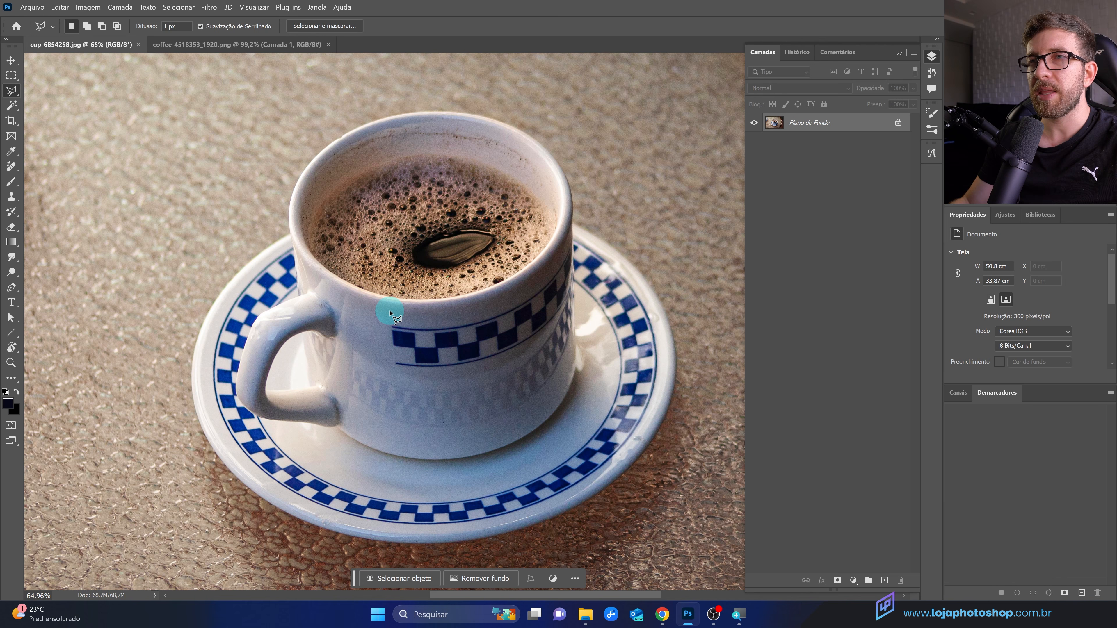
pyautogui.scroll(3, 240, 299)
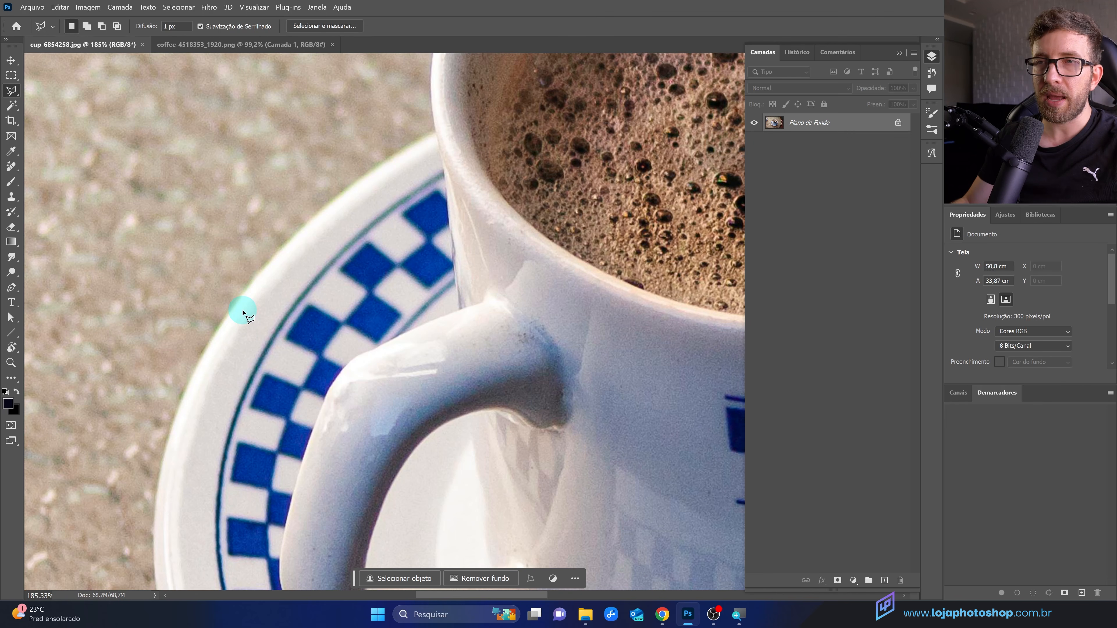
pyautogui.moveTo(207, 399); pyautogui.dragTo(205, 190)
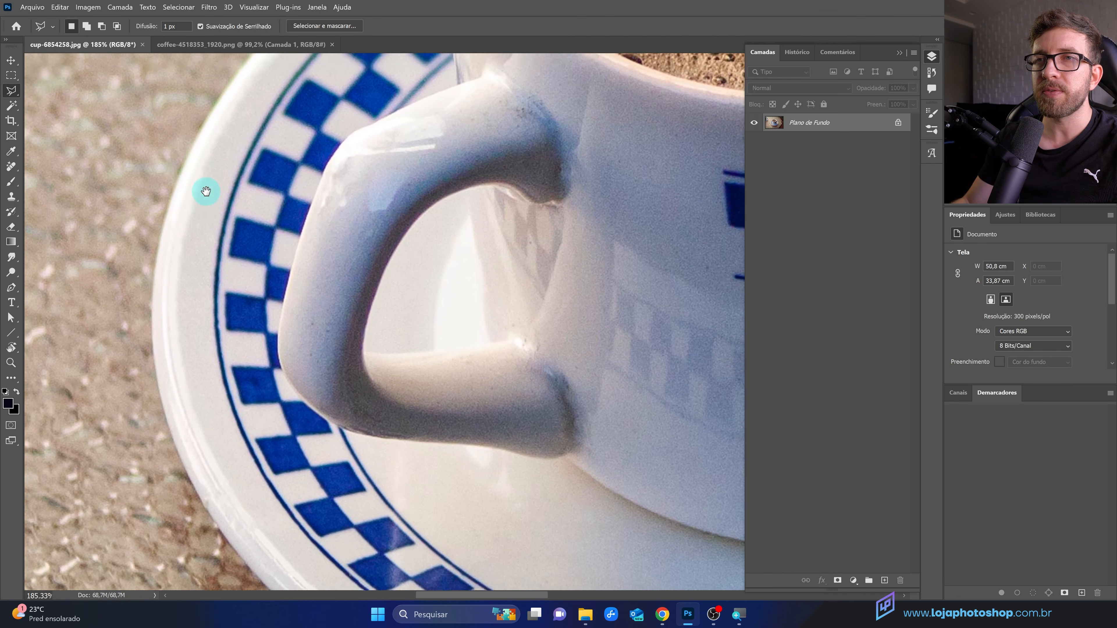
pyautogui.moveTo(121, 95); pyautogui.dragTo(378, 409)
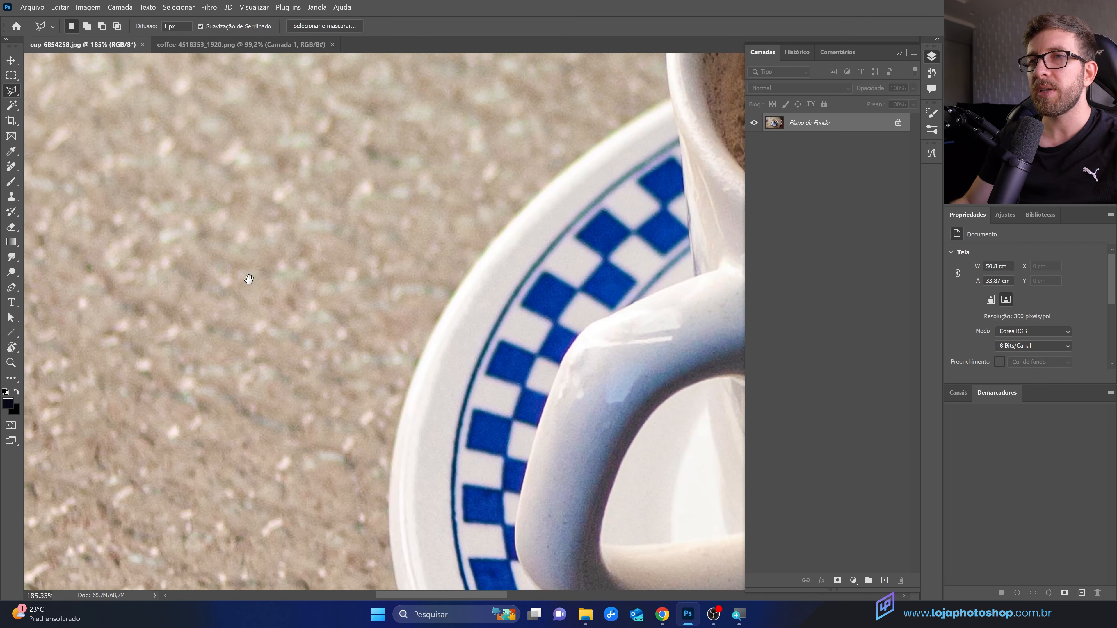
pyautogui.moveTo(471, 220); pyautogui.dragTo(399, 248)
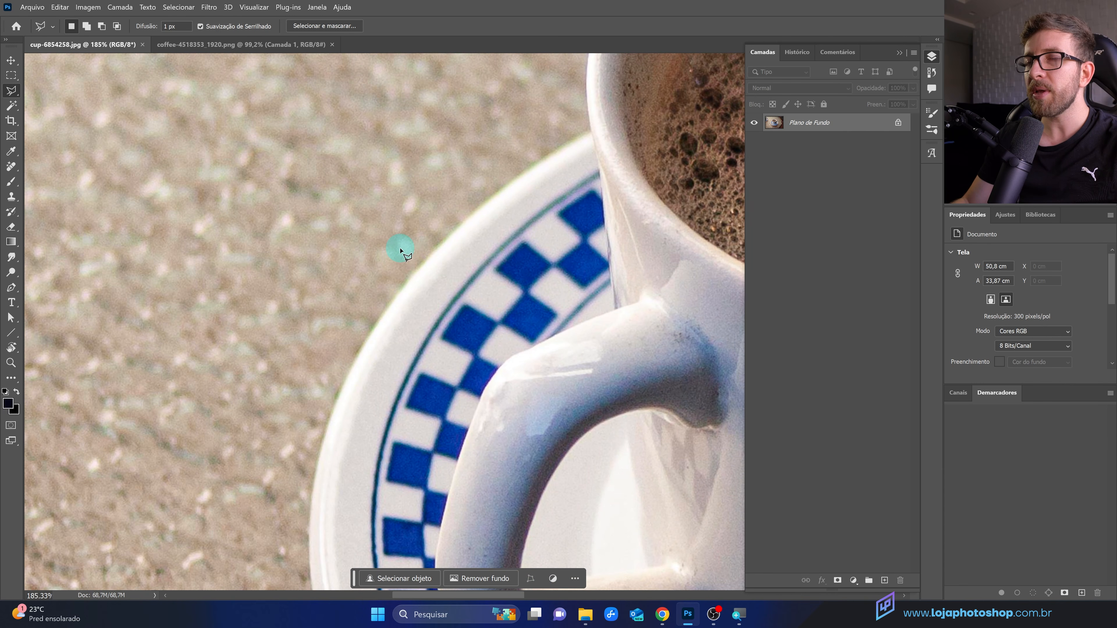
pyautogui.moveTo(458, 203); pyautogui.dragTo(366, 229)
pyautogui.moveTo(413, 185); pyautogui.dragTo(326, 214)
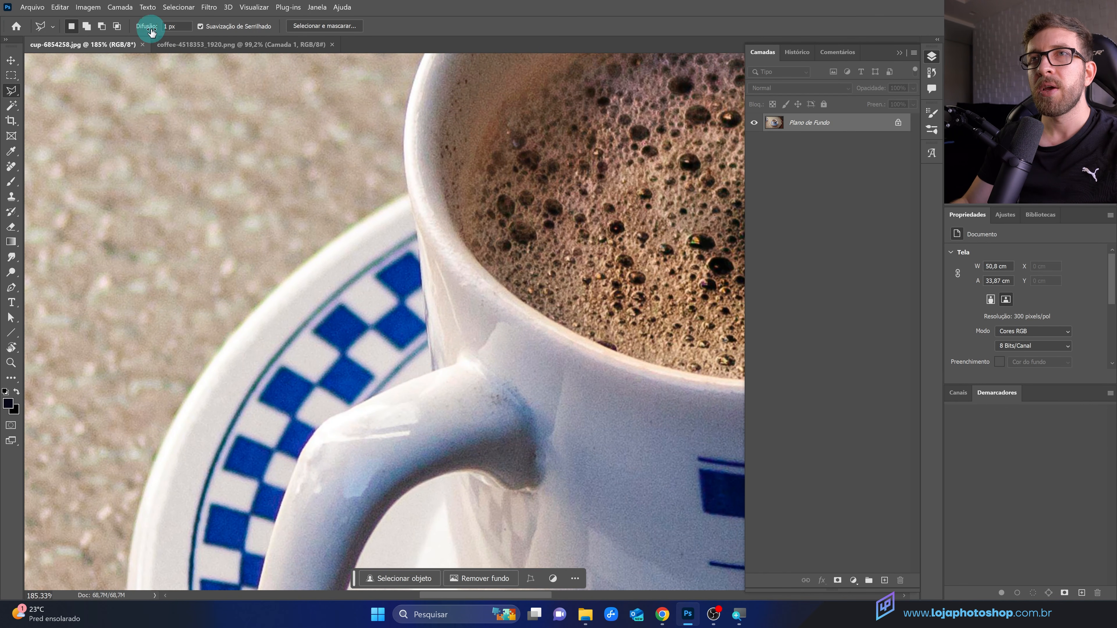
pyautogui.doubleClick(169, 27)
pyautogui.press('BackSpace')
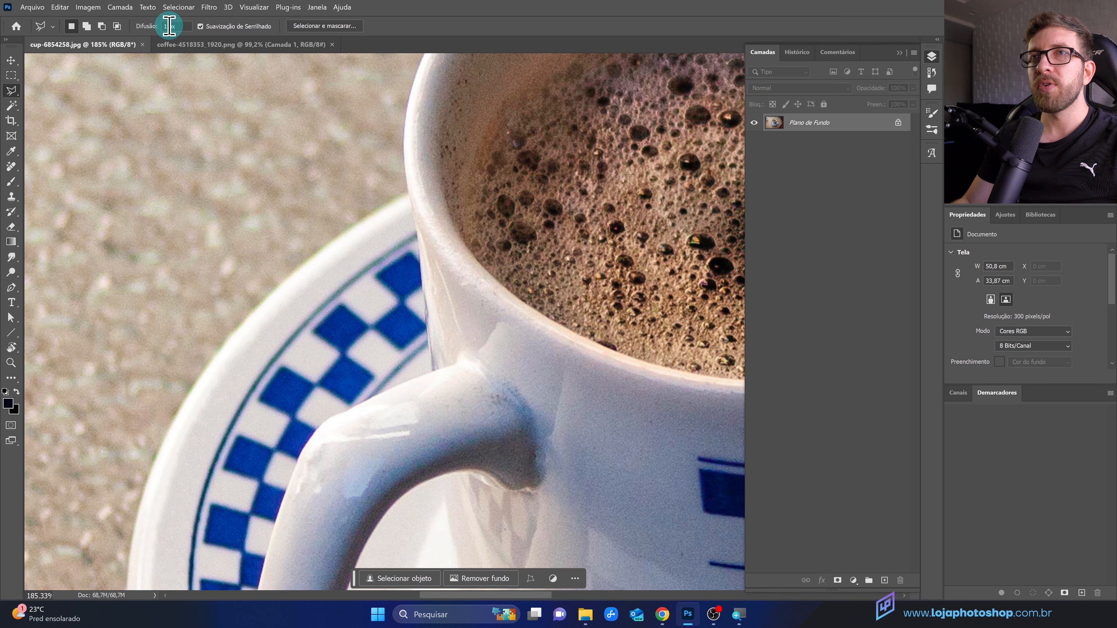
# Step: Place Polygonal Lasso points along the saucer's outer rim, starting where it meets the cup
pyautogui.scroll(-2, 287, 194)
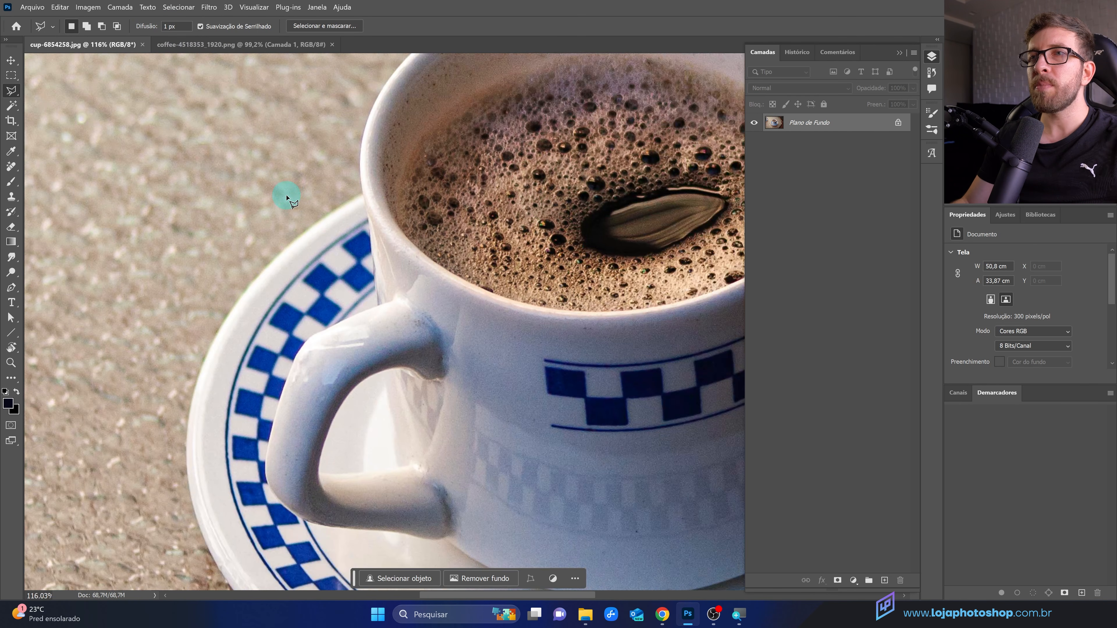
pyautogui.scroll(-1, 290, 201)
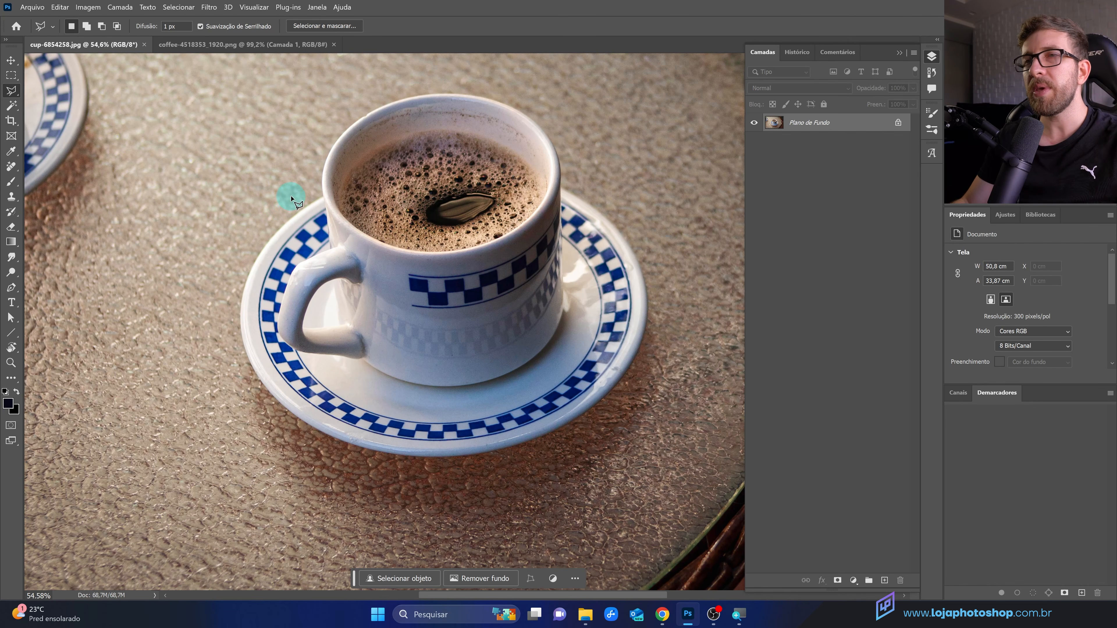
pyautogui.scroll(3, 291, 199)
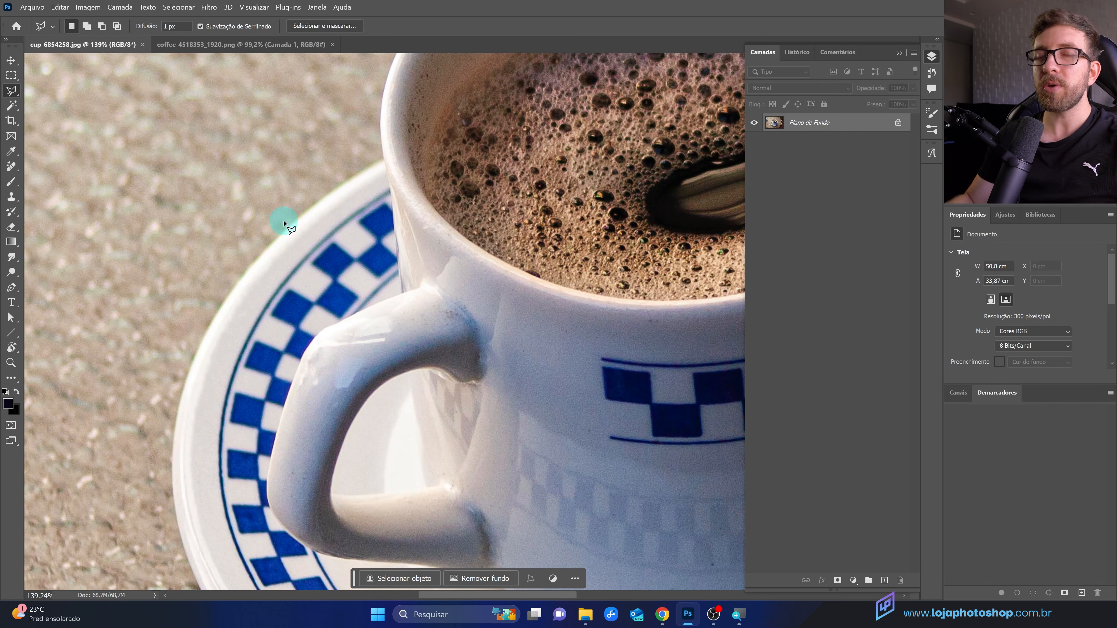
pyautogui.scroll(1, 280, 219)
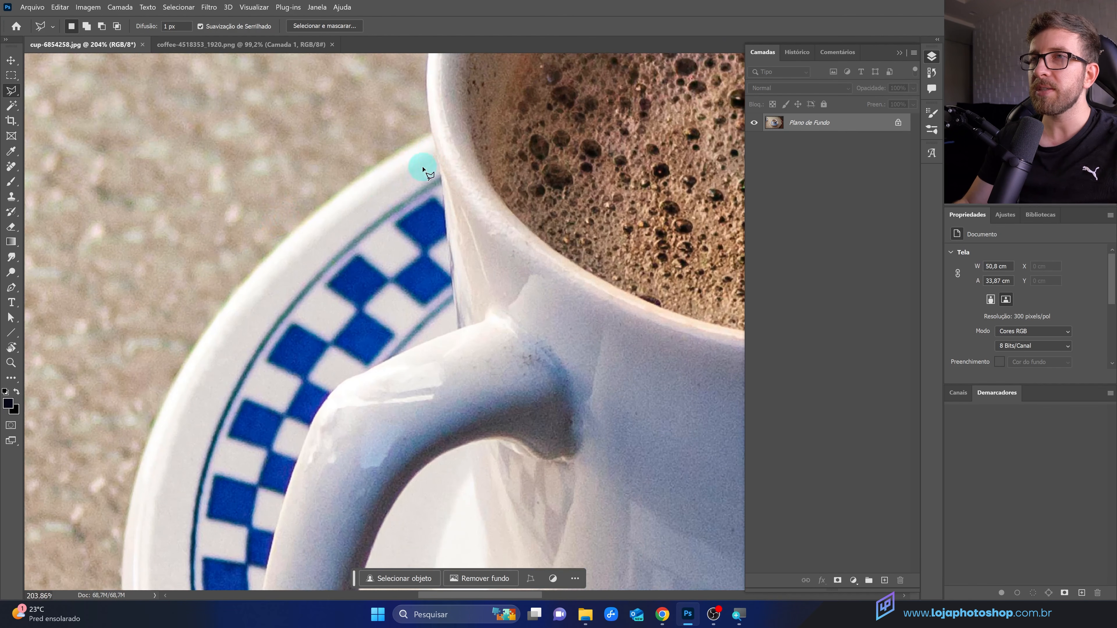
pyautogui.click(430, 133)
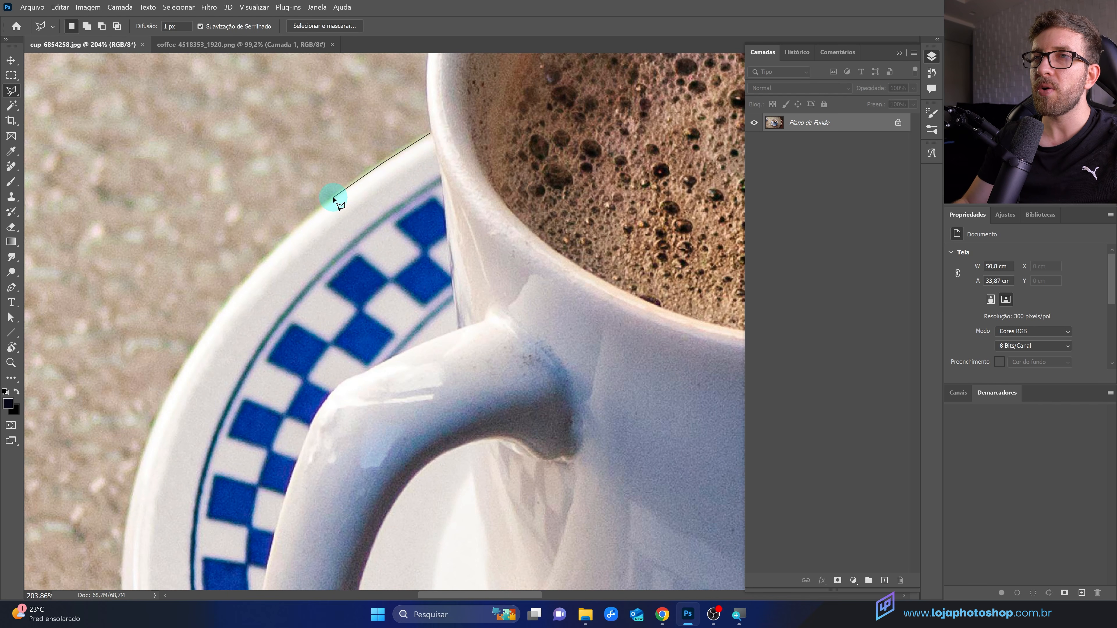
pyautogui.click(257, 270)
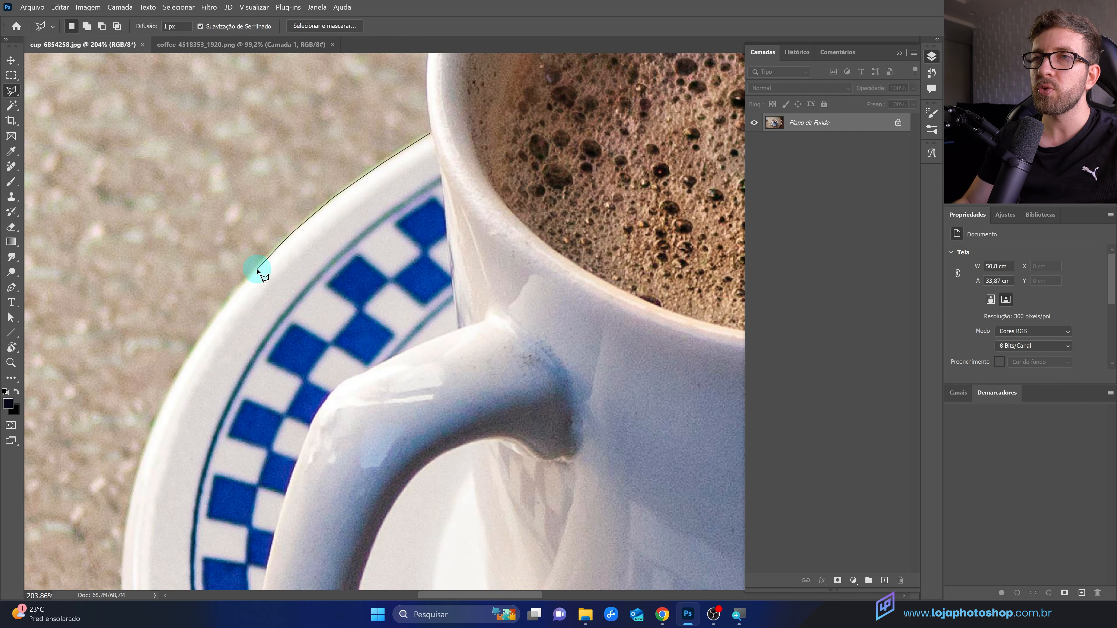
pyautogui.click(232, 295)
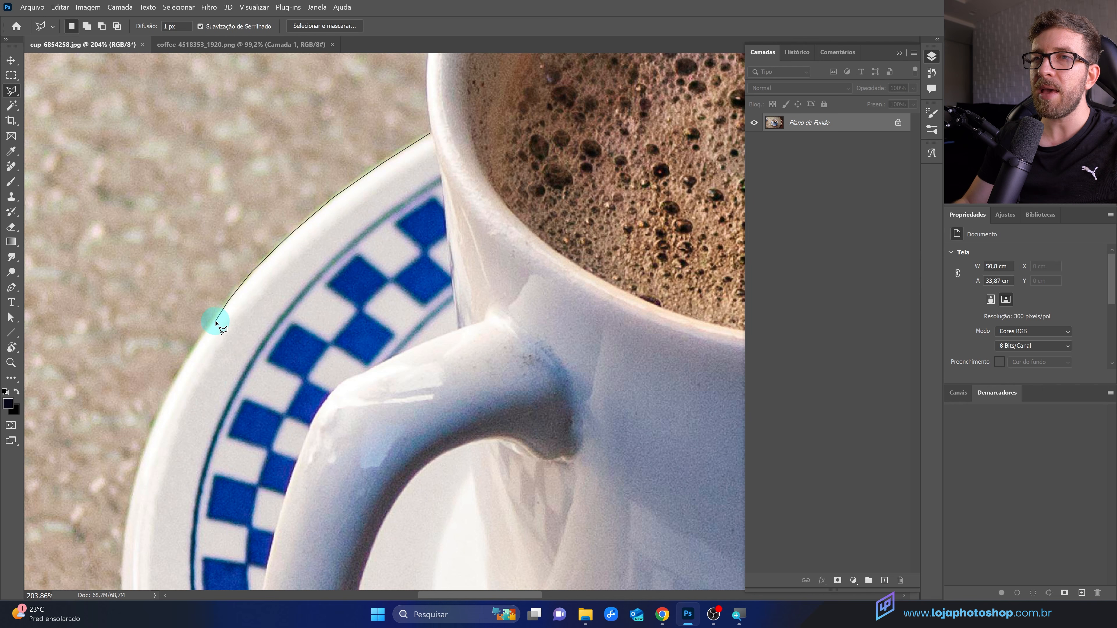
pyautogui.click(169, 381)
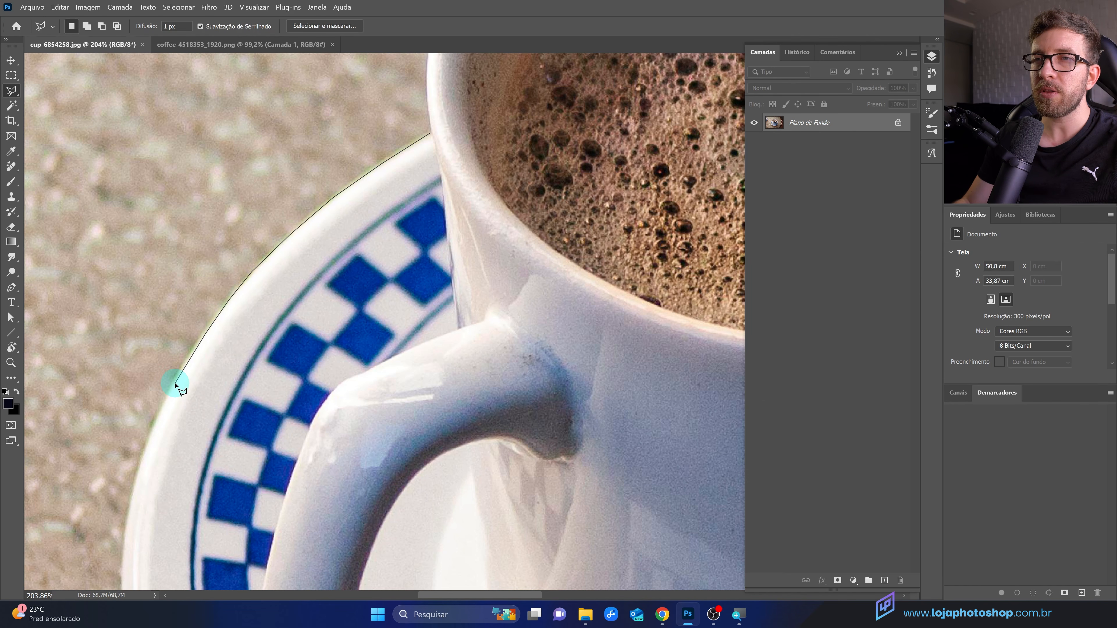
pyautogui.click(153, 458)
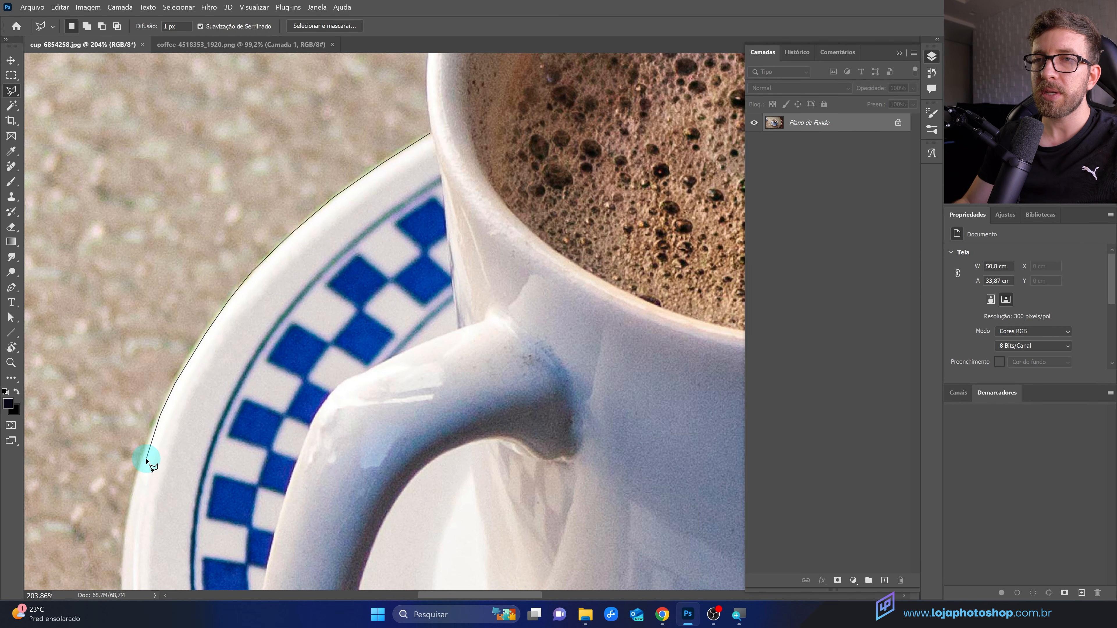
pyautogui.click(135, 490)
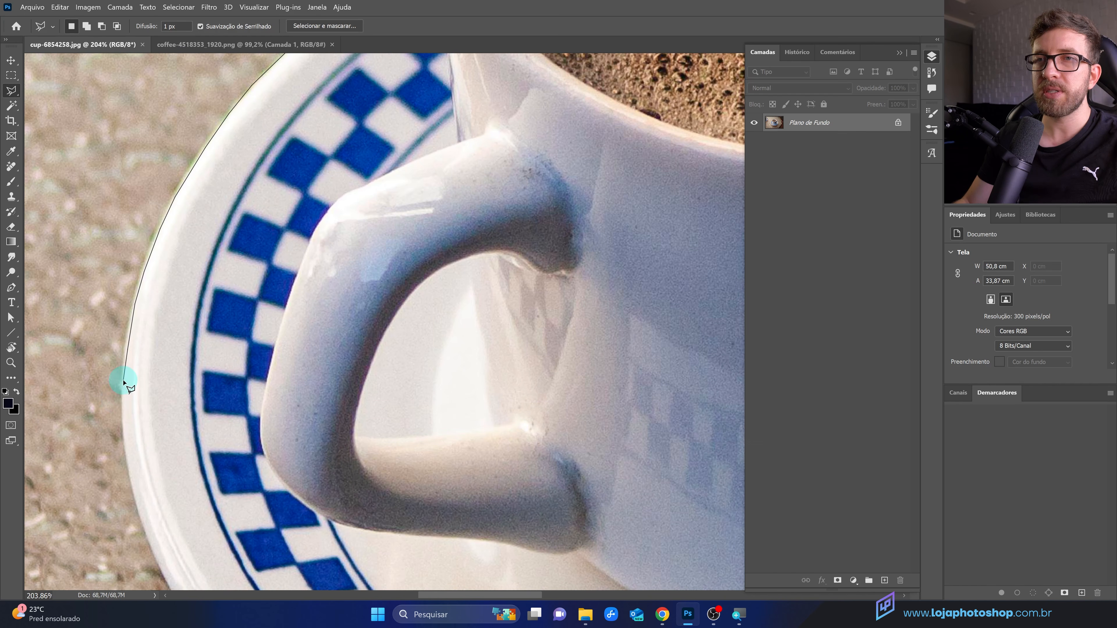
pyautogui.click(124, 417)
pyautogui.moveTo(124, 426)
pyautogui.mouseDown()
pyautogui.moveTo(154, 553)
pyautogui.moveTo(221, 552)
pyautogui.moveTo(190, 387)
pyautogui.moveTo(208, 344)
pyautogui.moveTo(196, 316)
pyautogui.mouseUp()
pyautogui.click(184, 292)
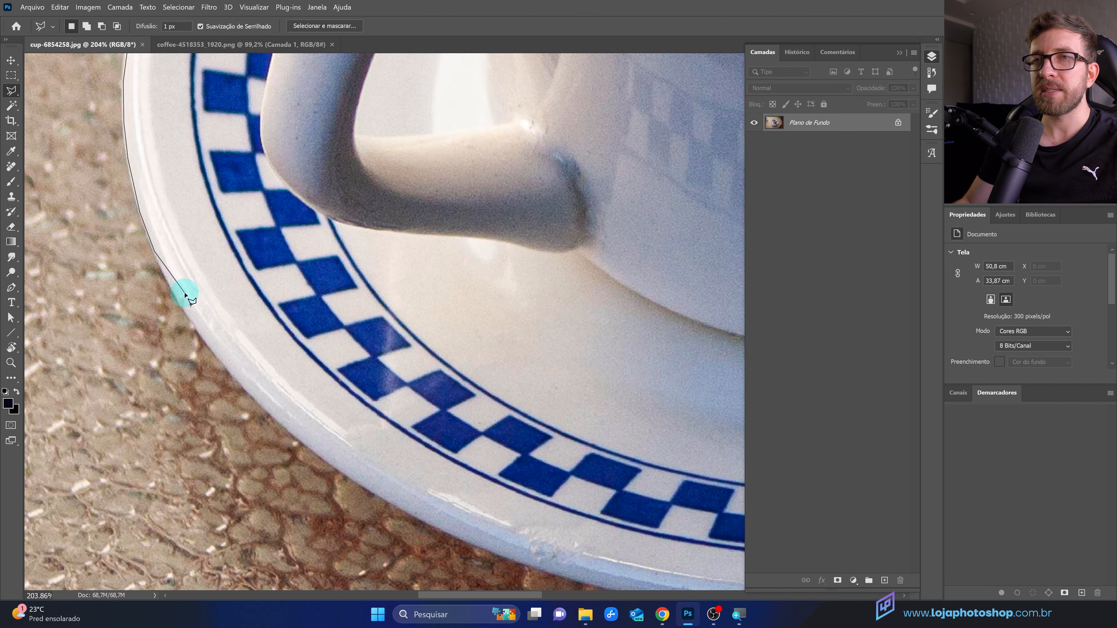
pyautogui.click(322, 311)
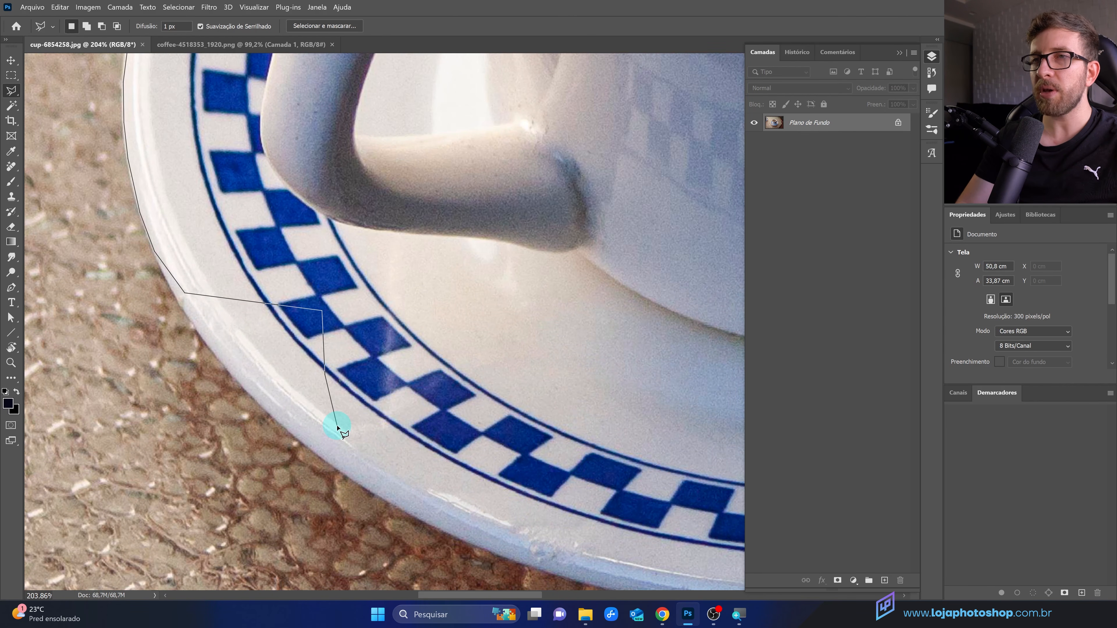
# Step: Remove the last three lasso points from the outline
pyautogui.press('BackSpace')
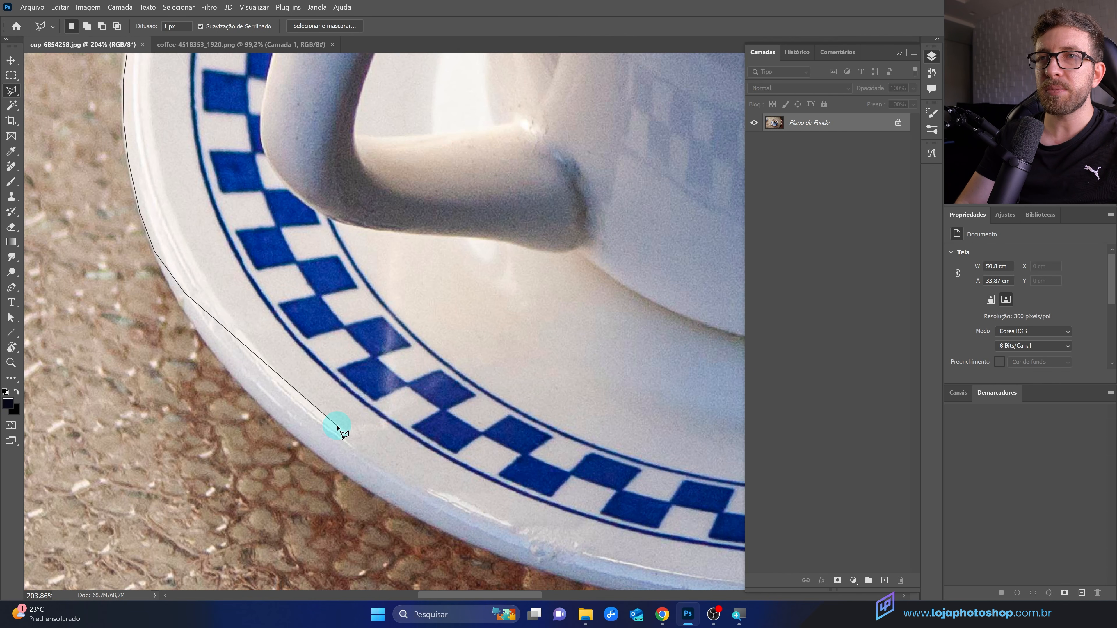
pyautogui.press('BackSpace')
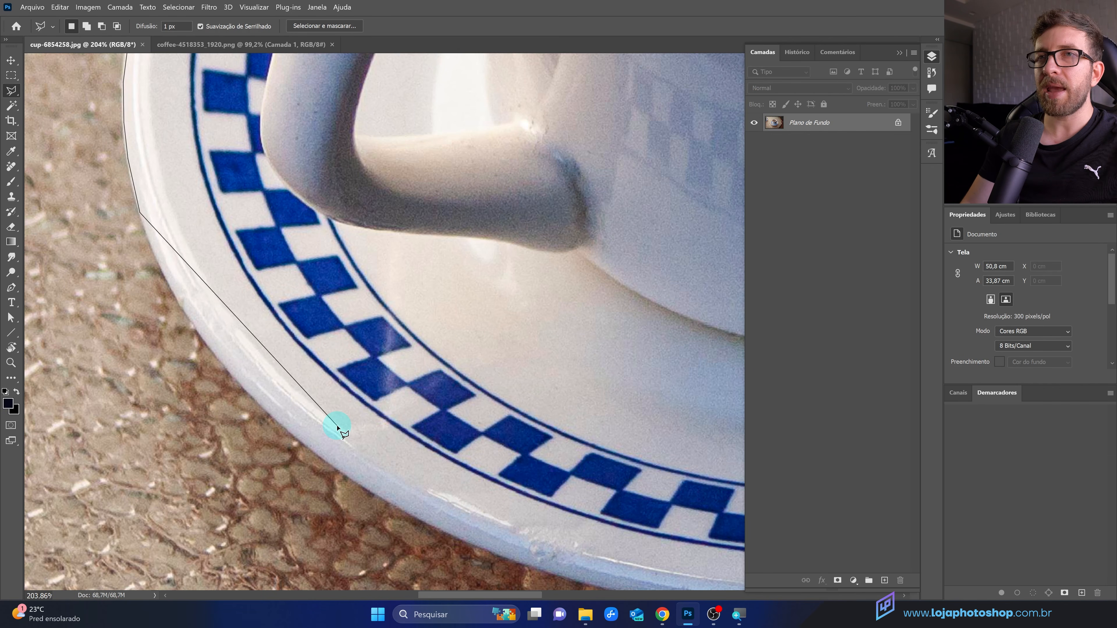
pyautogui.press('BackSpace')
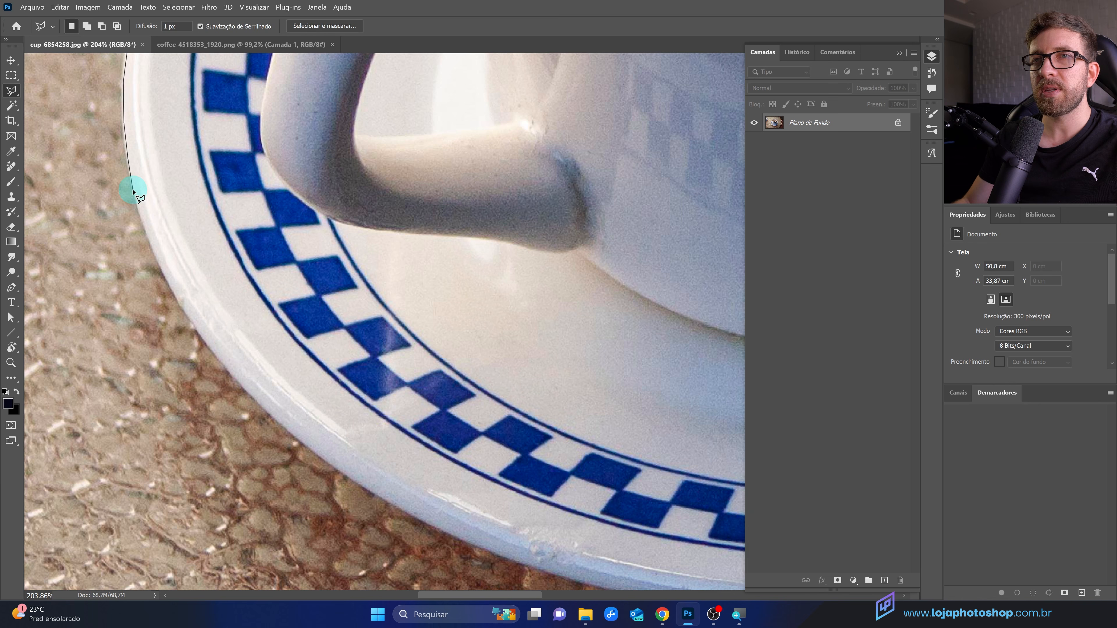
# Step: Continue the outline across the saucer toward the cup's rim and close the selection
pyautogui.hotkey('ctrl', '-')
pyautogui.hotkey('ctrl', '-')
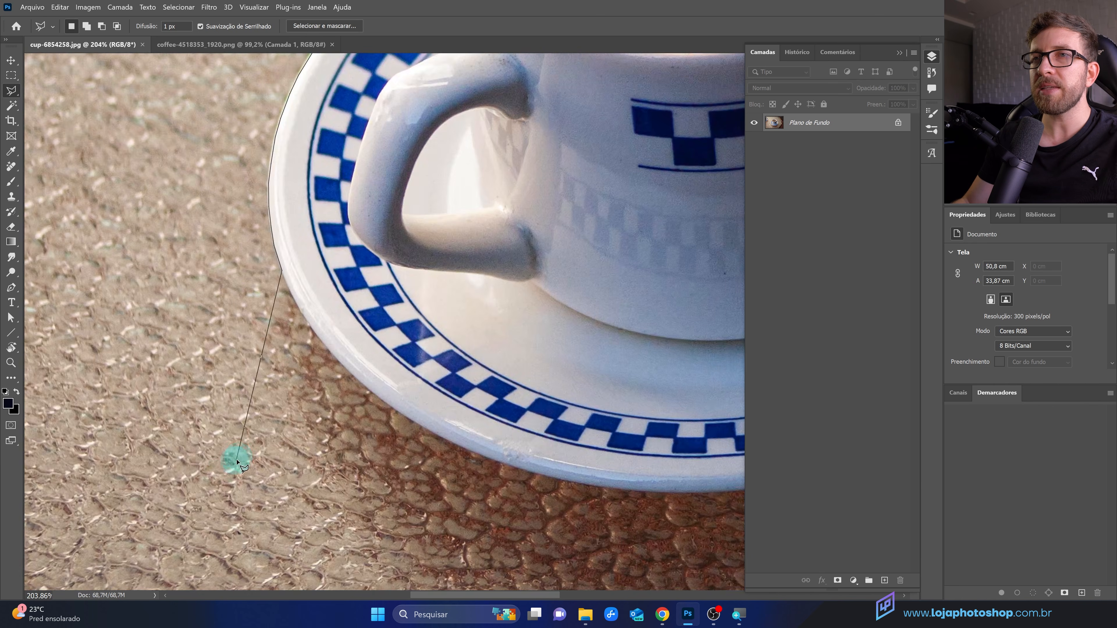
pyautogui.moveTo(476, 377); pyautogui.dragTo(343, 495)
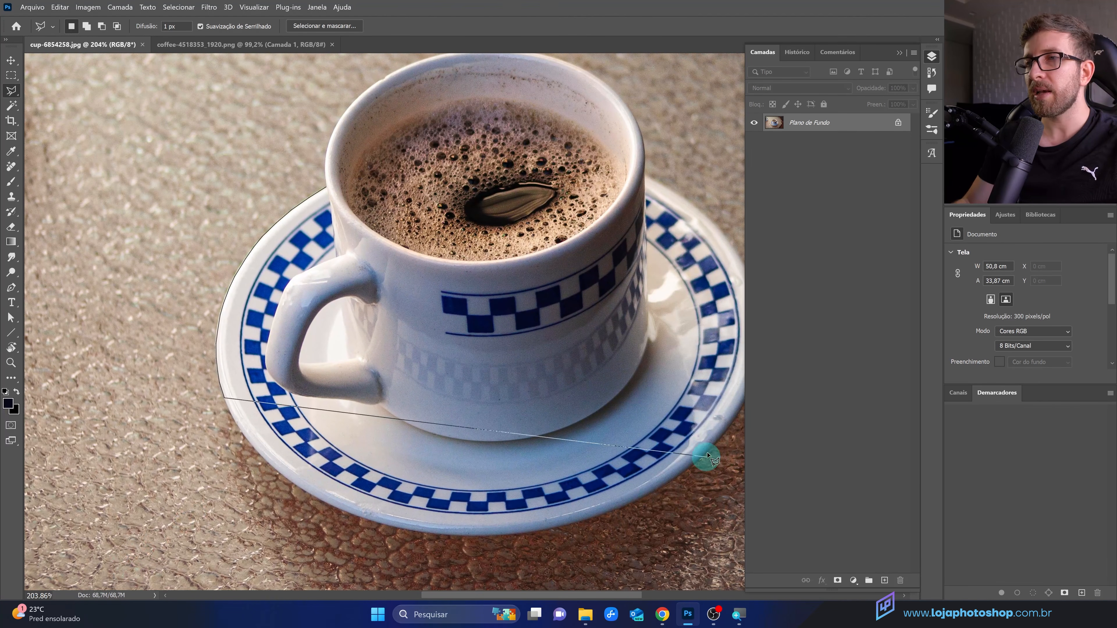
pyautogui.moveTo(709, 415); pyautogui.dragTo(533, 503)
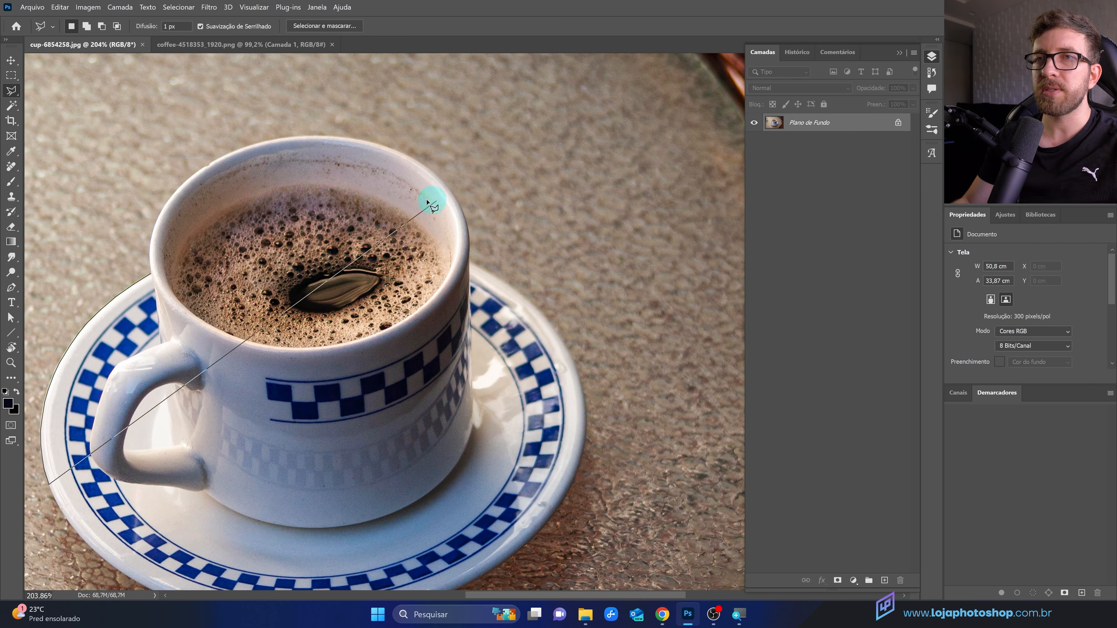
pyautogui.hotkey('ctrl', '+')
pyautogui.moveTo(94, 265); pyautogui.dragTo(670, 281)
pyautogui.hotkey('ctrl', '+')
pyautogui.click(402, 214)
pyautogui.scroll(-3, 511, 267)
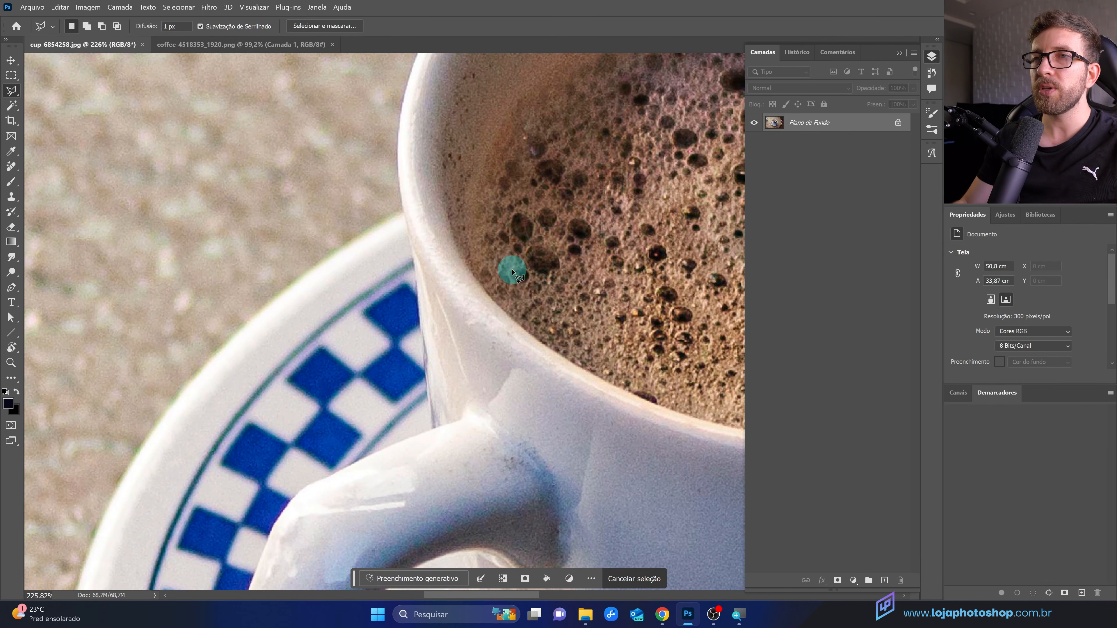
pyautogui.scroll(-2, 249, 349)
pyautogui.scroll(3, 248, 347)
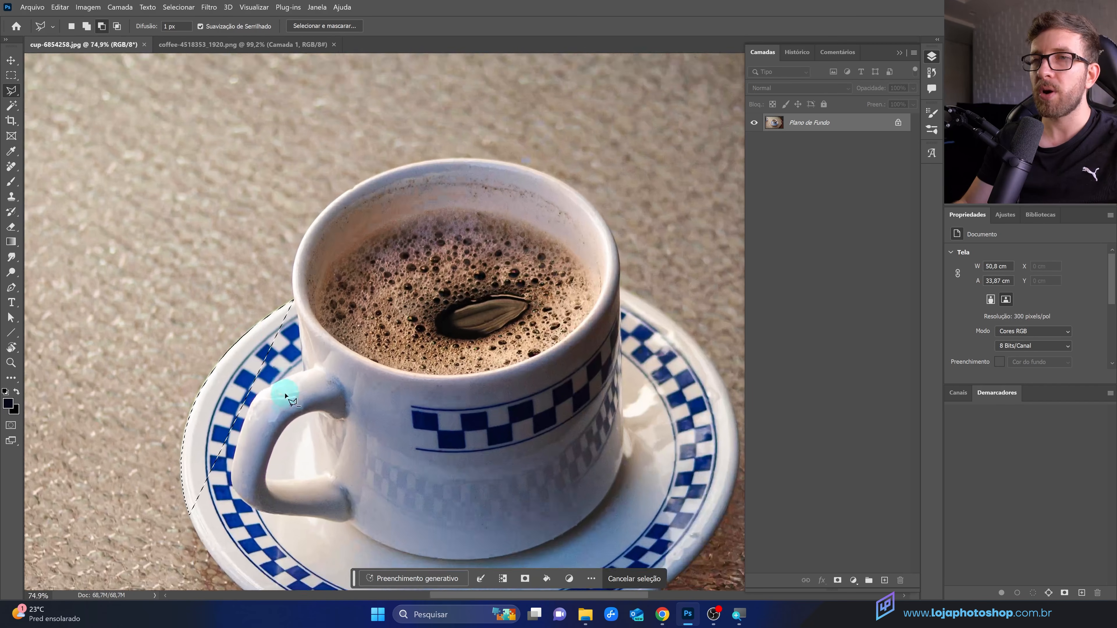
# Step: Start a new Polygonal Lasso outline along the saucer's left edge and around its lower and right rim
pyautogui.click(302, 237)
pyautogui.click(230, 290)
pyautogui.click(131, 425)
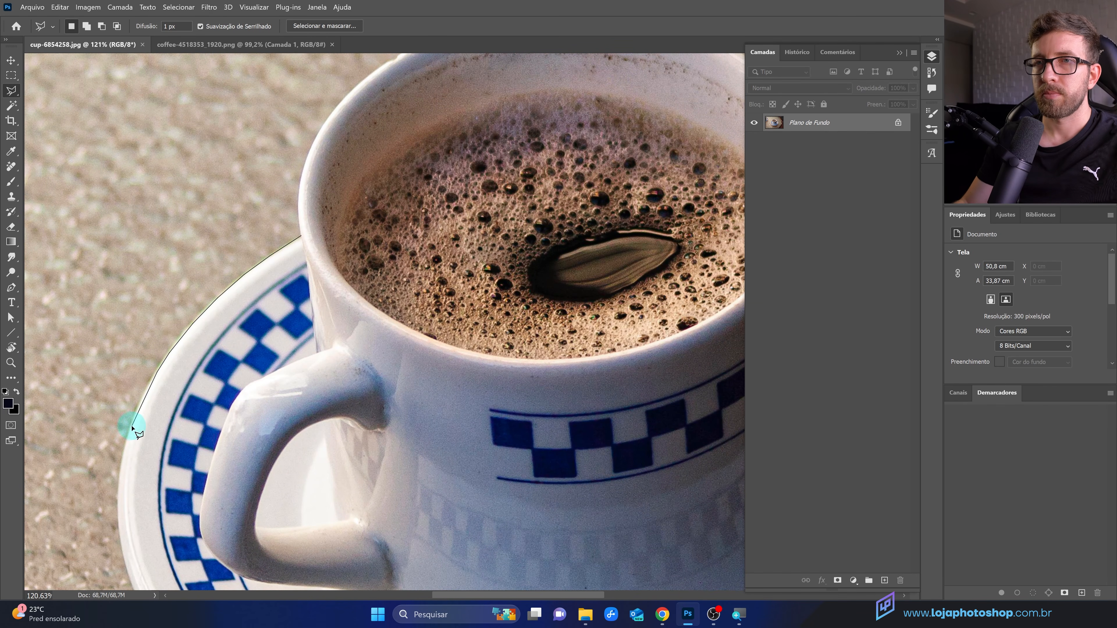
pyautogui.scroll(-6, 130, 550)
pyautogui.click(241, 335)
pyautogui.click(454, 418)
pyautogui.hscroll(6, 689, 408)
pyautogui.click(381, 379)
pyautogui.click(444, 347)
pyautogui.scroll(5, 564, 241)
pyautogui.click(609, 259)
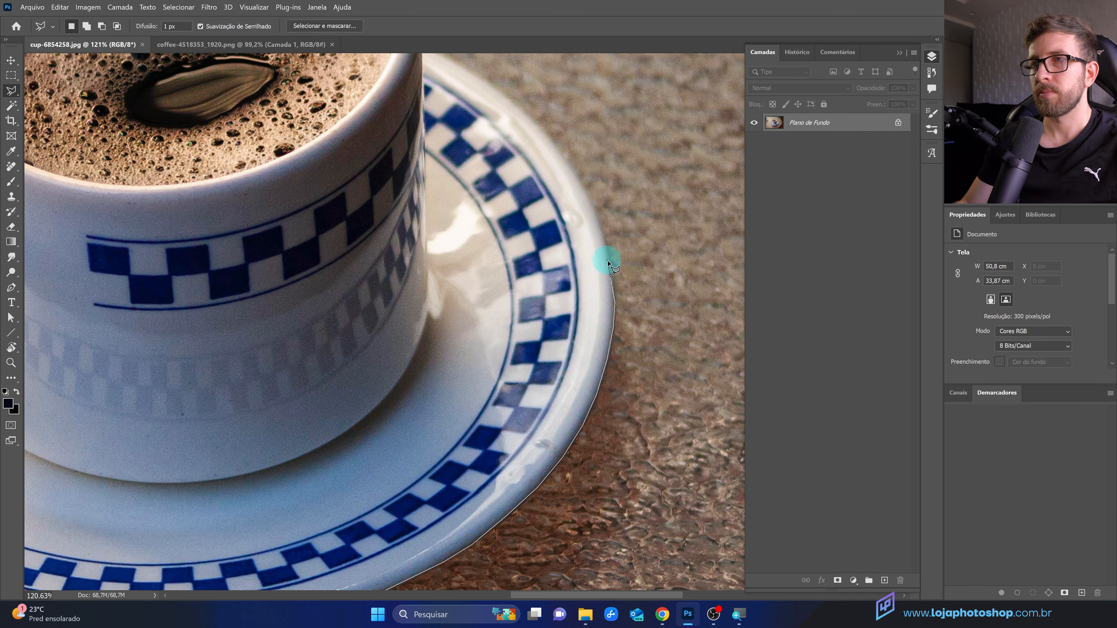
# Step: Continue the outline around the cup's rim and close it back at the saucer's edge
pyautogui.scroll(6, 568, 165)
pyautogui.click(424, 279)
pyautogui.click(355, 168)
pyautogui.hscroll(-8, 260, 121)
pyautogui.click(290, 241)
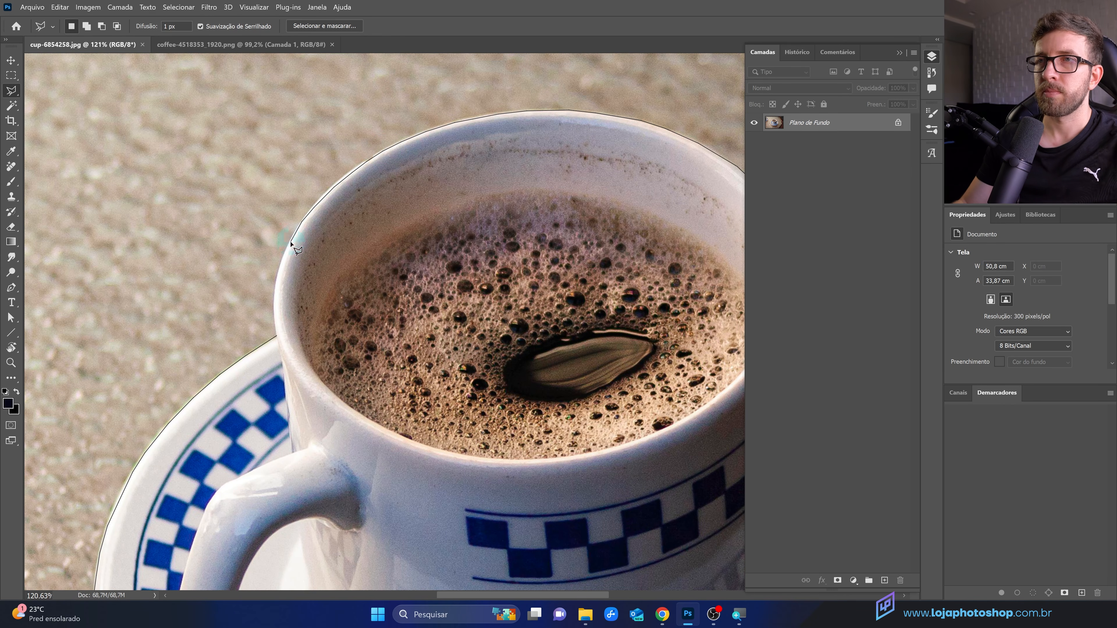
pyautogui.click(277, 337)
pyautogui.scroll(-5, 282, 341)
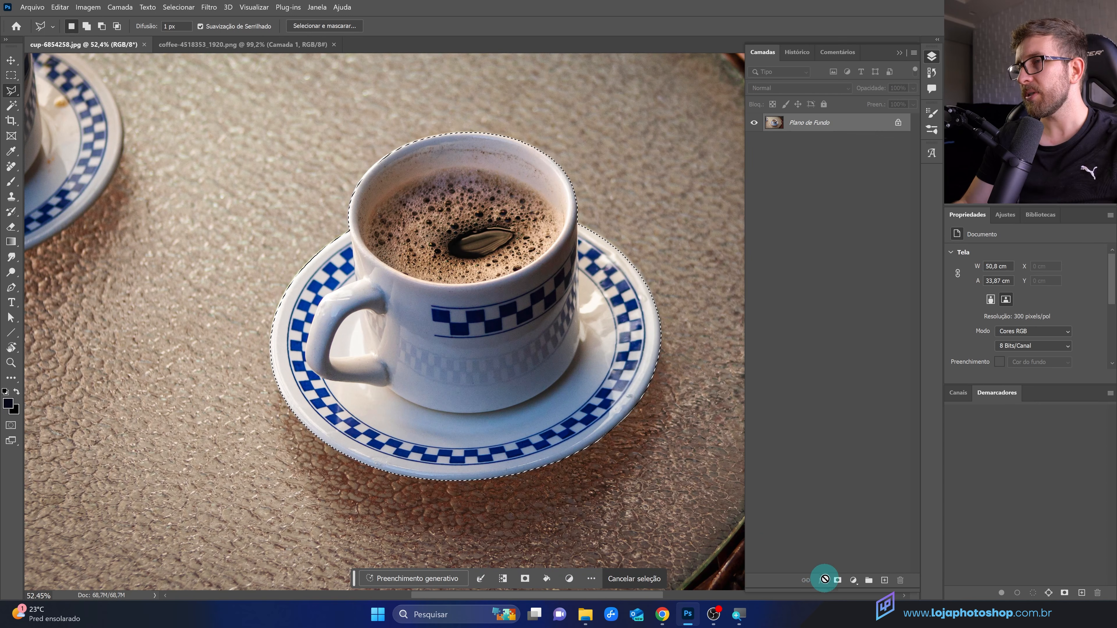
# Step: Add a layer mask from the cup-and-saucer selection, then undo it
pyautogui.click(838, 580)
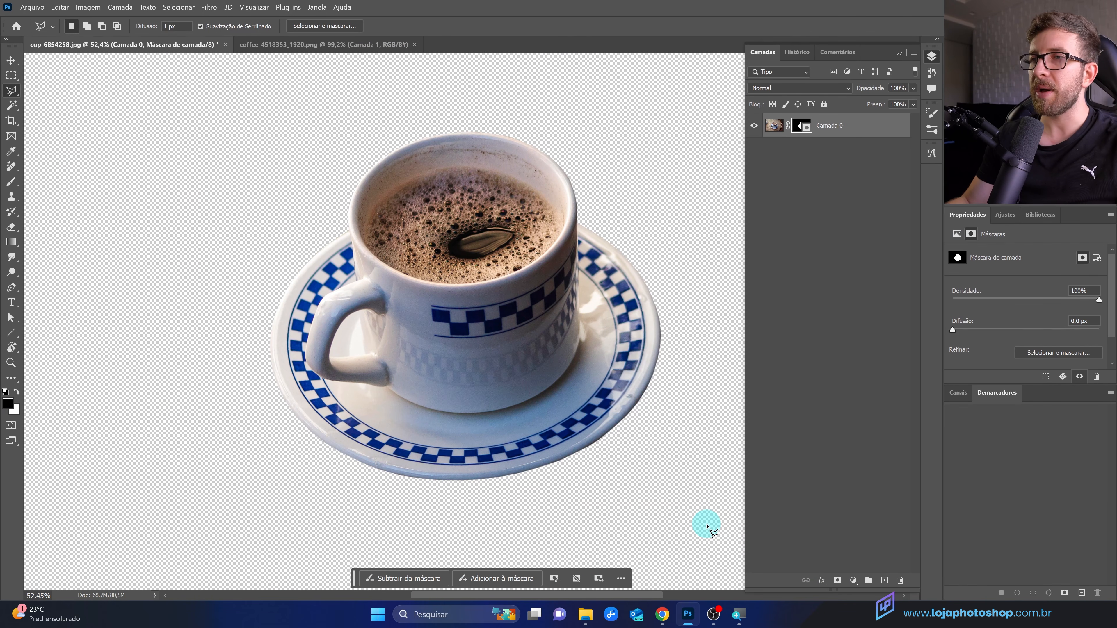
pyautogui.hotkey('ctrl', 'z')
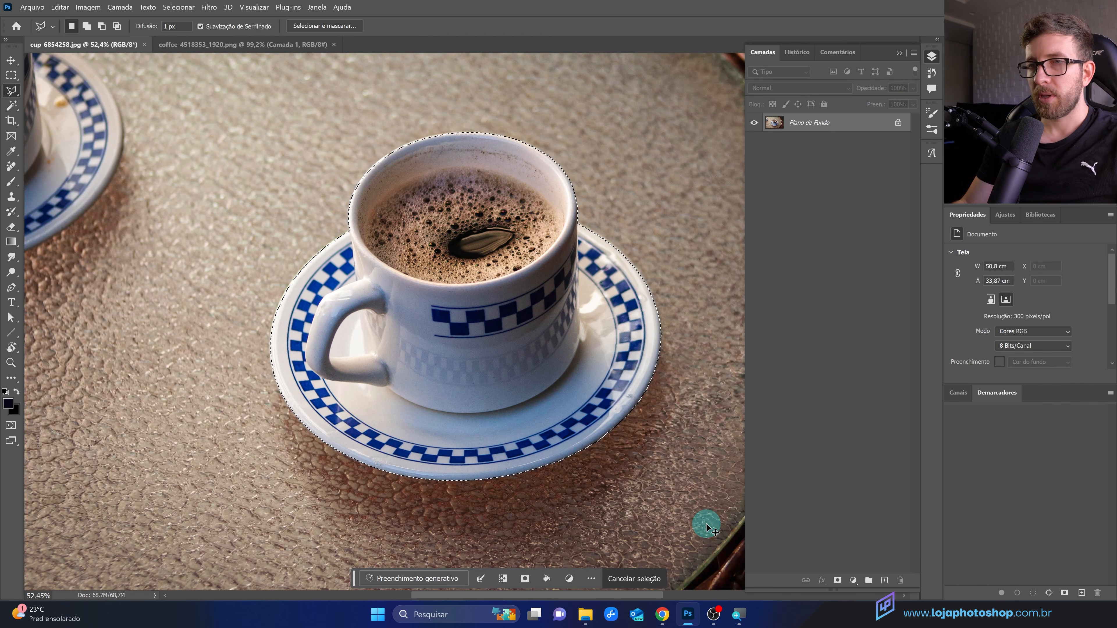
# Step: Copy the selected cup and saucer to a new layer and toggle the background layer's visibility
pyautogui.hotkey('ctrl', 'j')
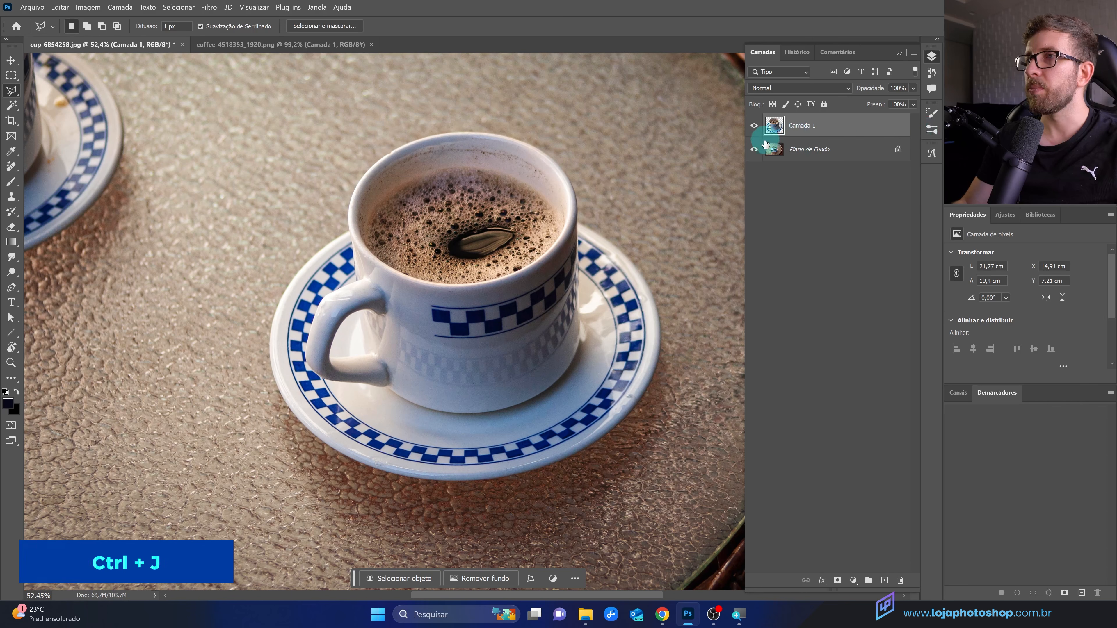
pyautogui.click(753, 149)
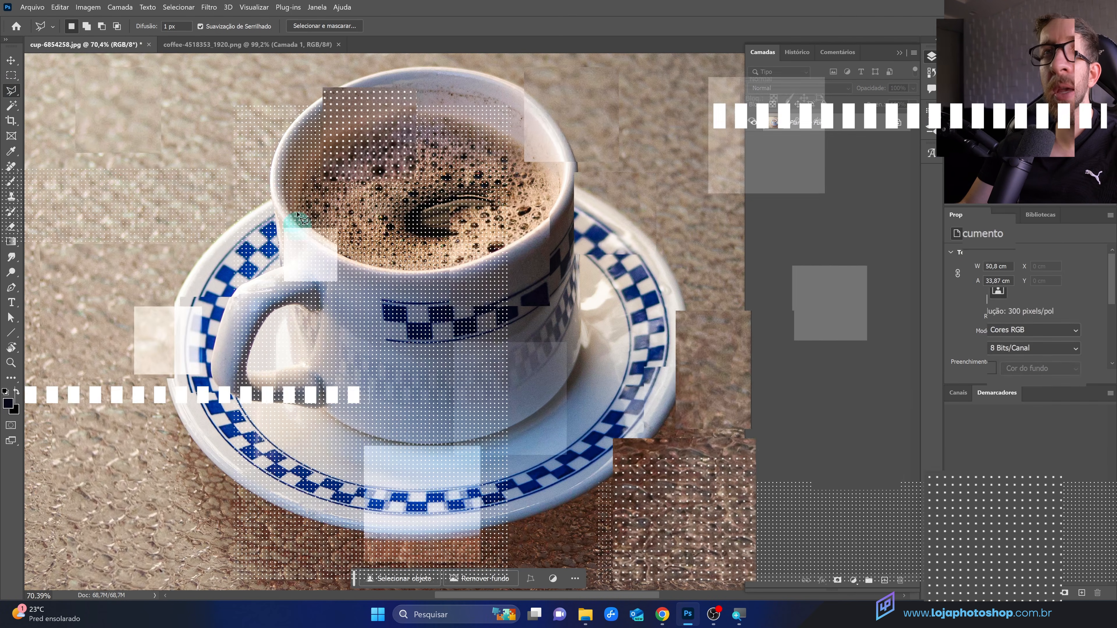
# Step: Outline the cup and saucer with the Magnetic Lasso at a frequency of 40, closing the selection at the cup's rim
pyautogui.click(16, 96)
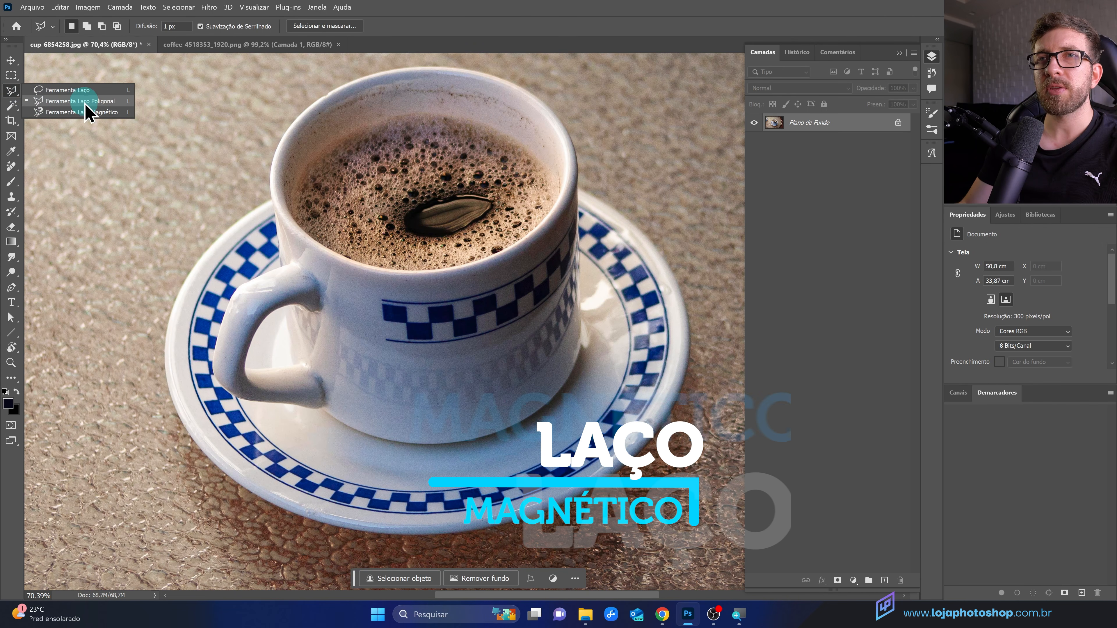
pyautogui.click(111, 111)
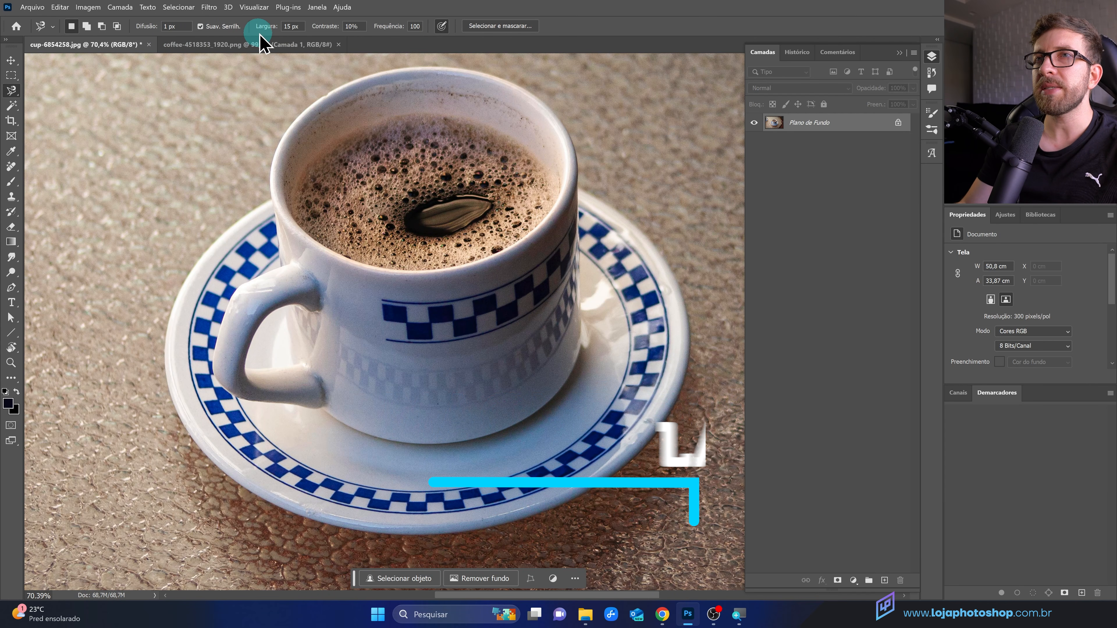
pyautogui.click(397, 28)
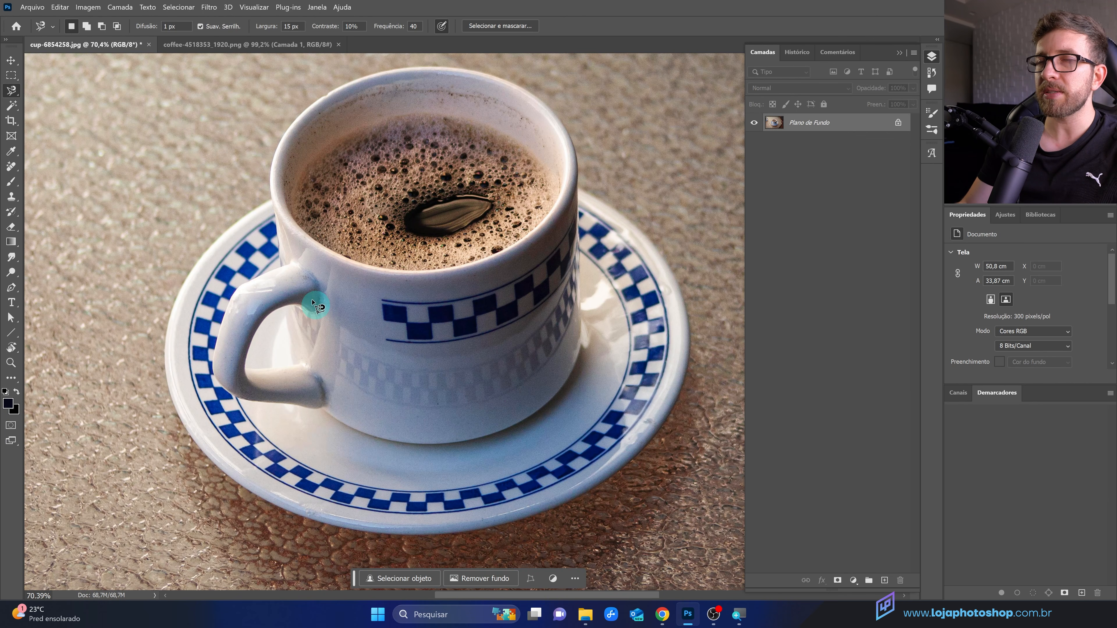
pyautogui.click(271, 200)
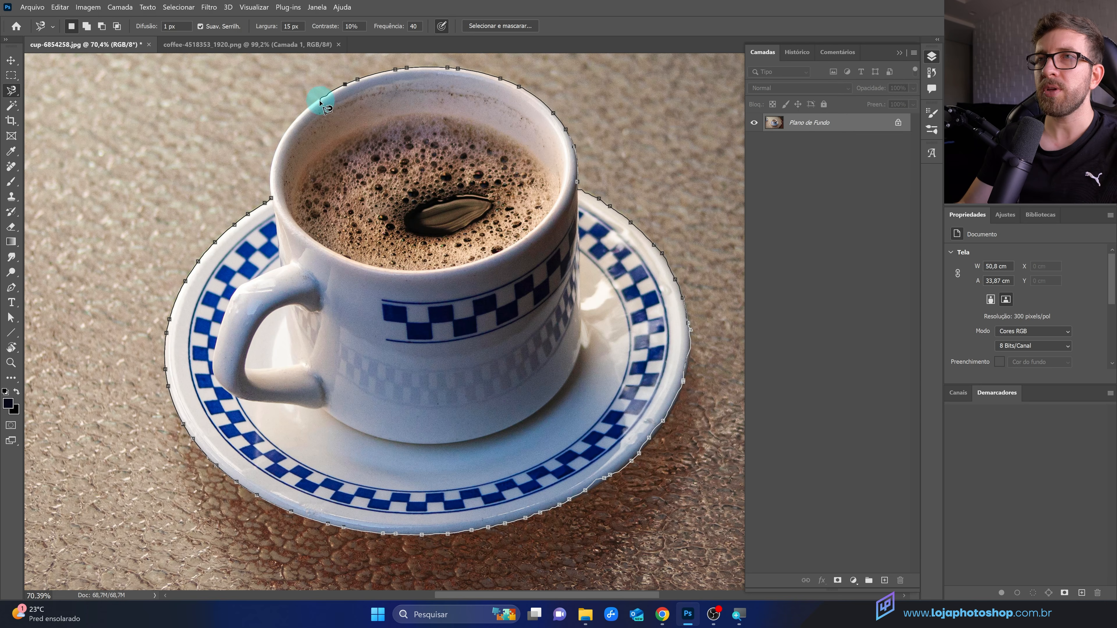
pyautogui.click(277, 207)
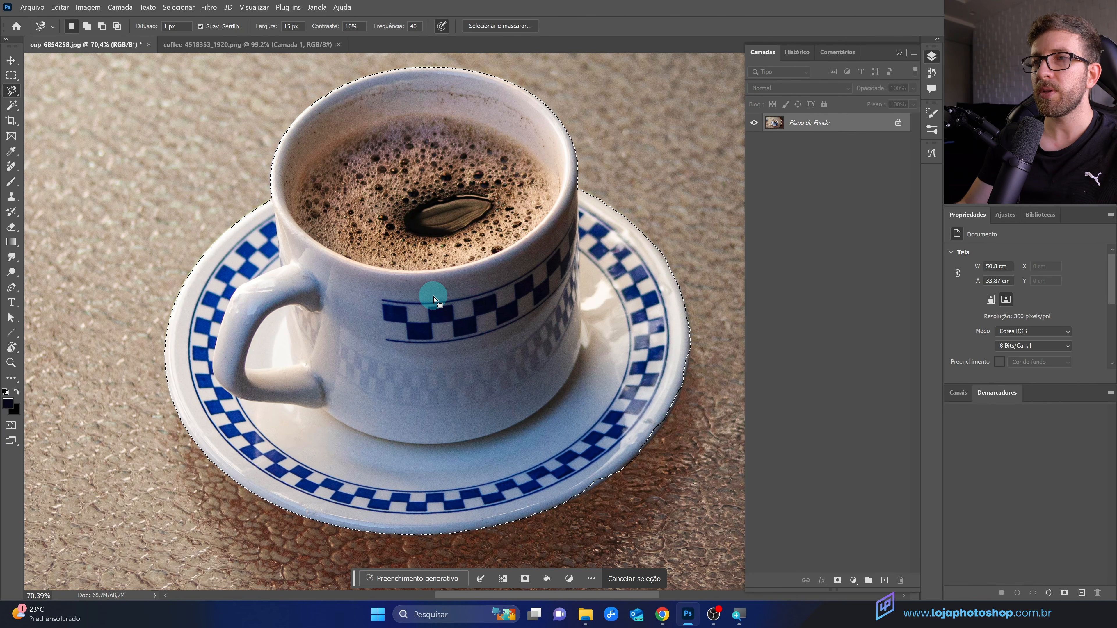
# Step: Add a strip along the saucer's lower-right edge to the selection with the Polygonal Lasso
pyautogui.scroll(3, 629, 504)
pyautogui.scroll(3, 629, 503)
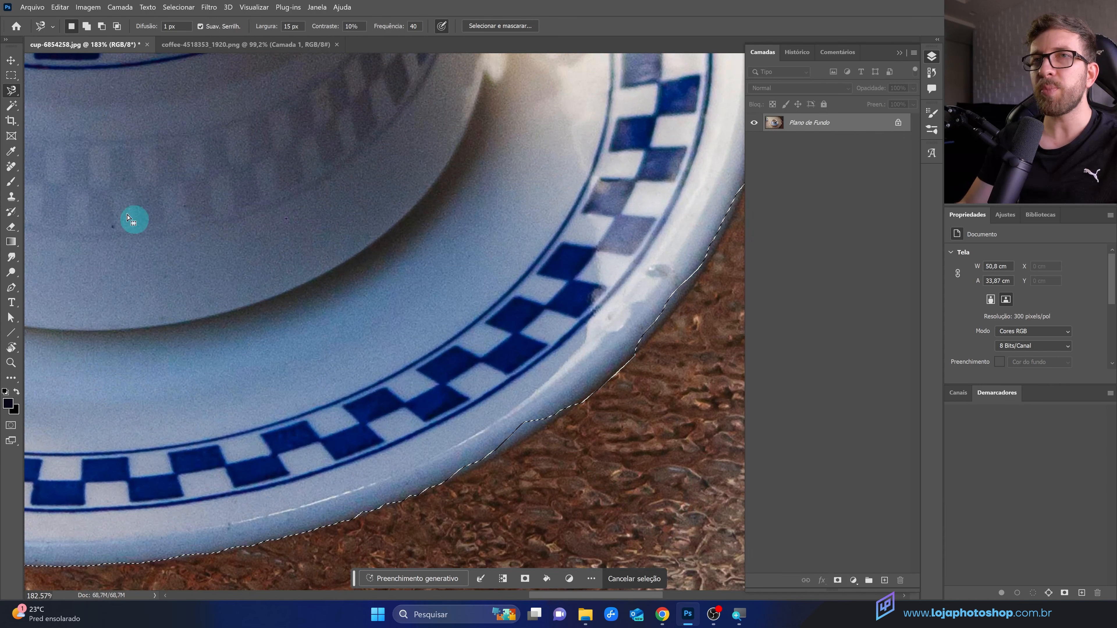
pyautogui.click(12, 90)
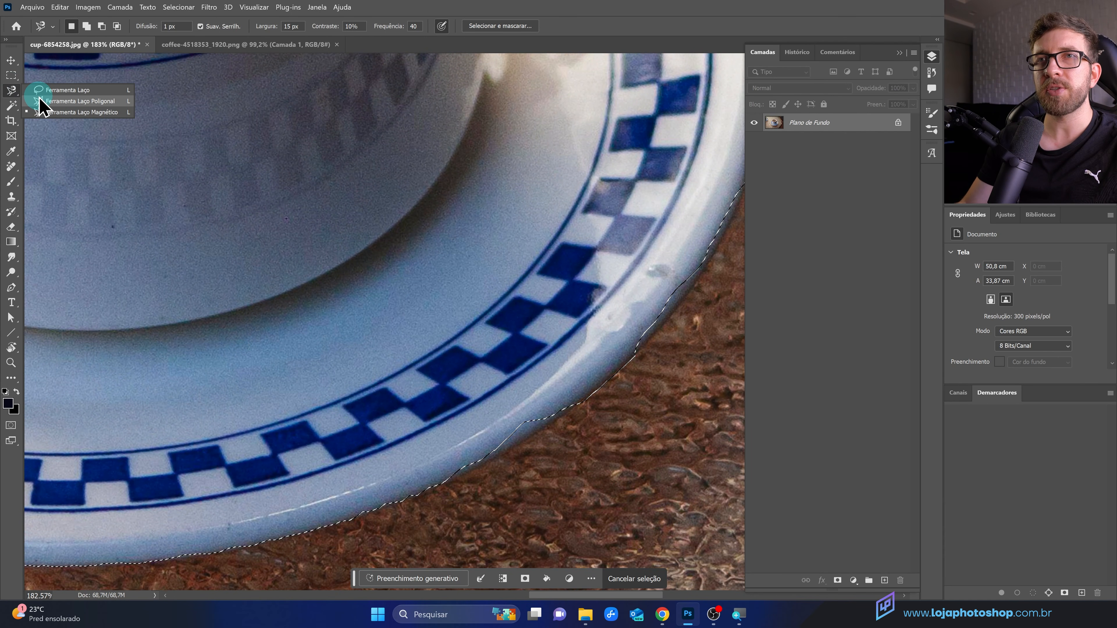
pyautogui.click(39, 97)
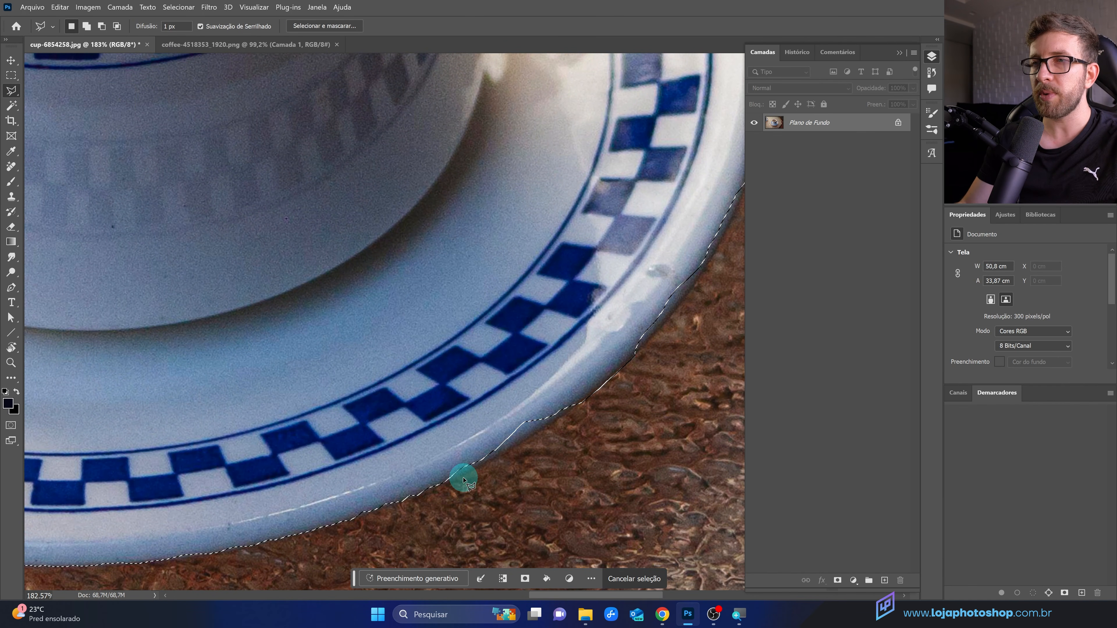
pyautogui.press('shift')
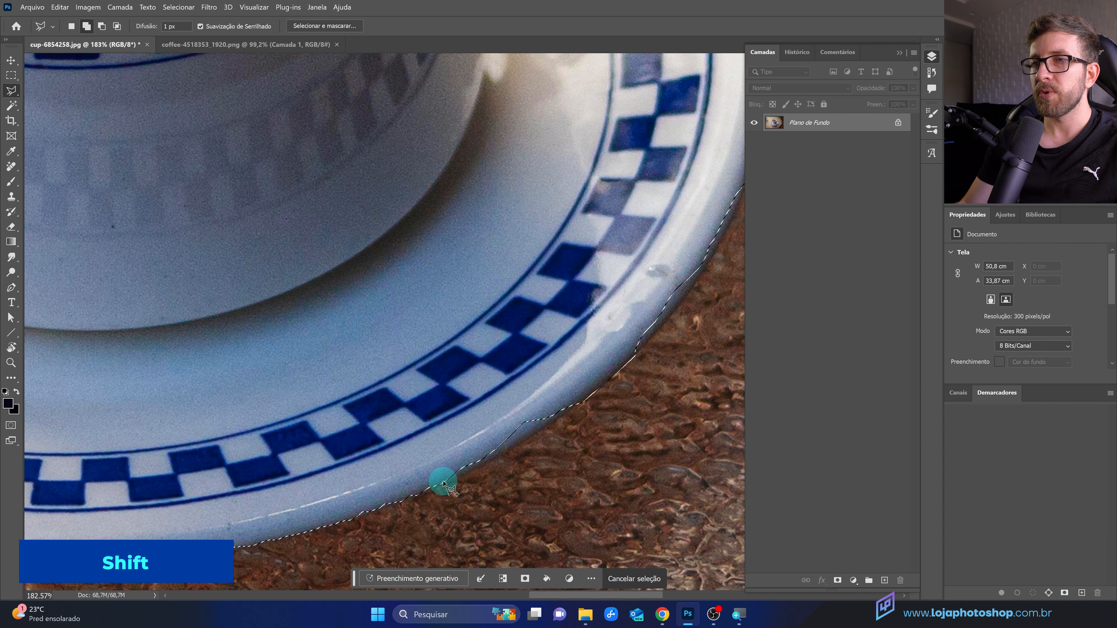
pyautogui.click(458, 477)
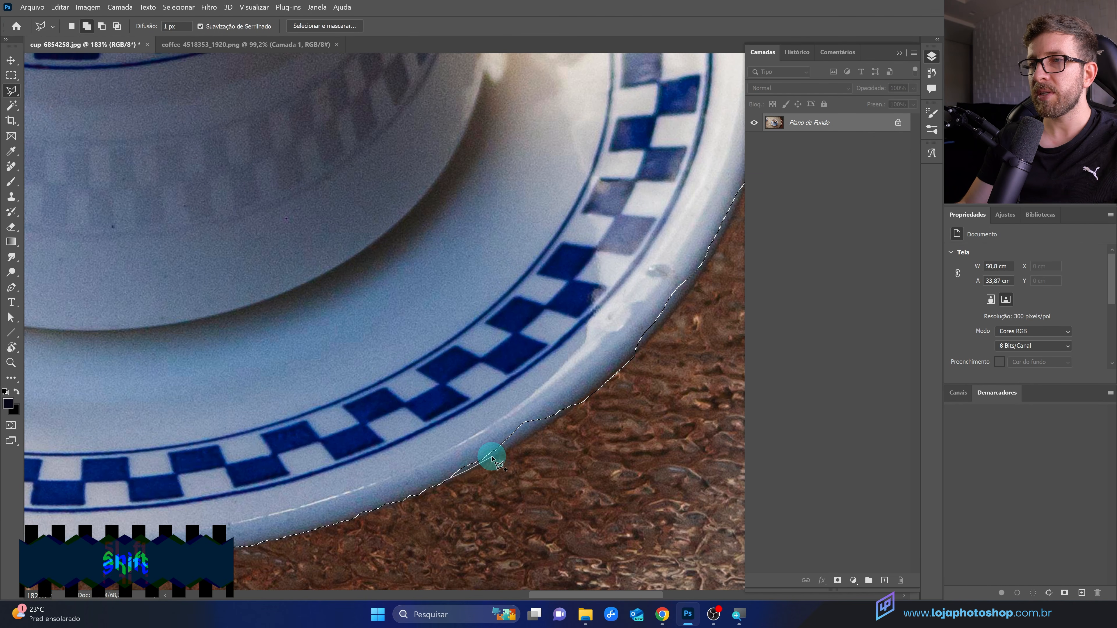
pyautogui.click(522, 445)
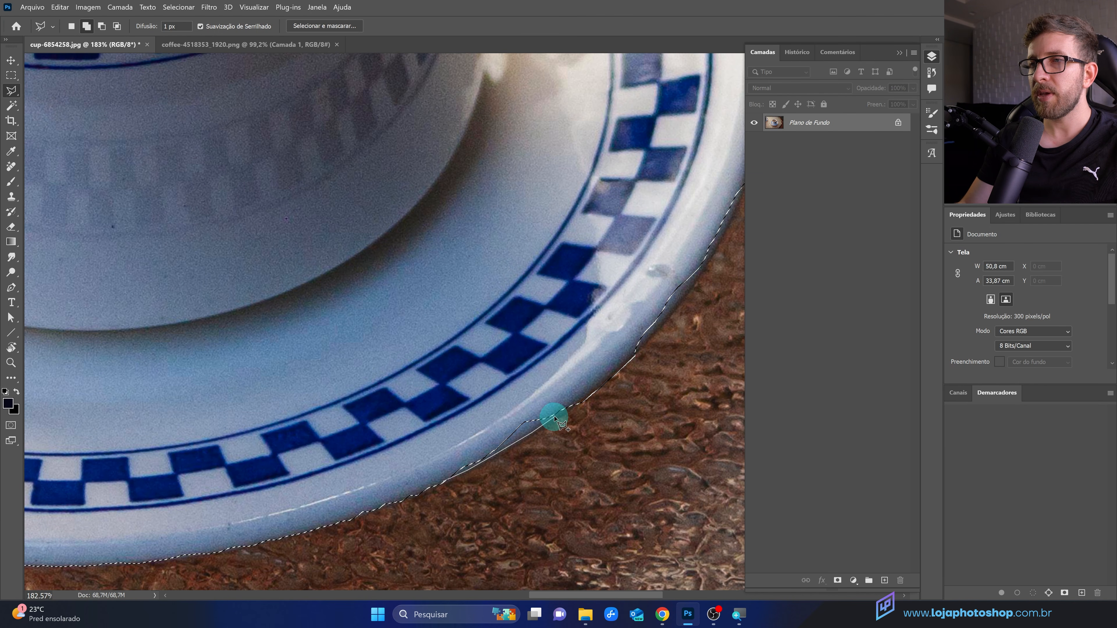
pyautogui.doubleClick(412, 458)
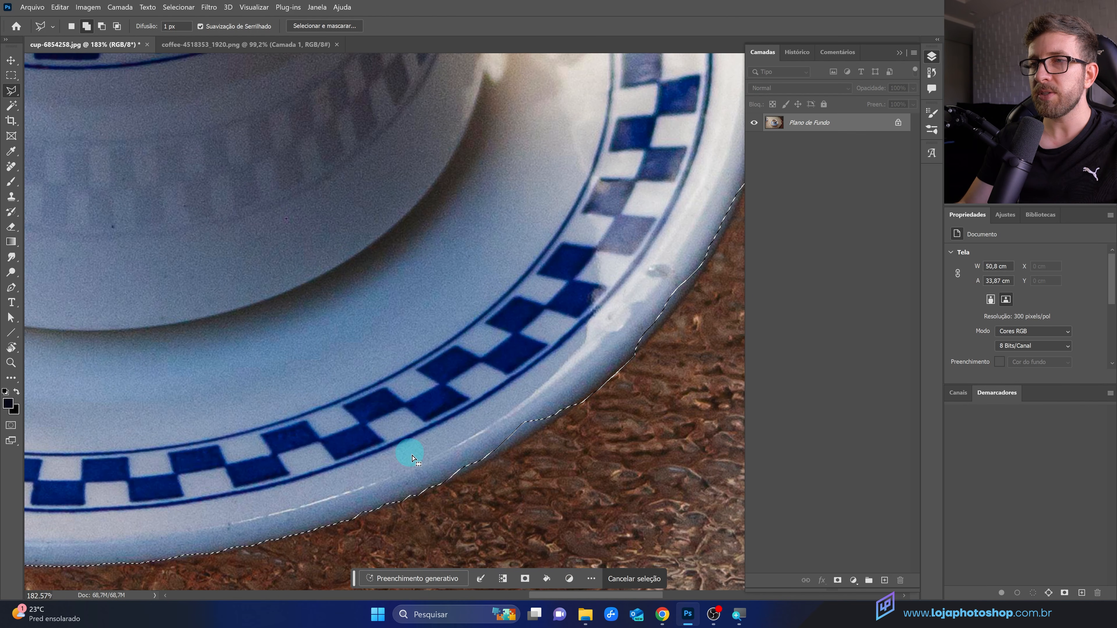
# Step: Subtract a sliver of background beside the saucer's lower-right rim from the selection
pyautogui.scroll(3, 685, 371)
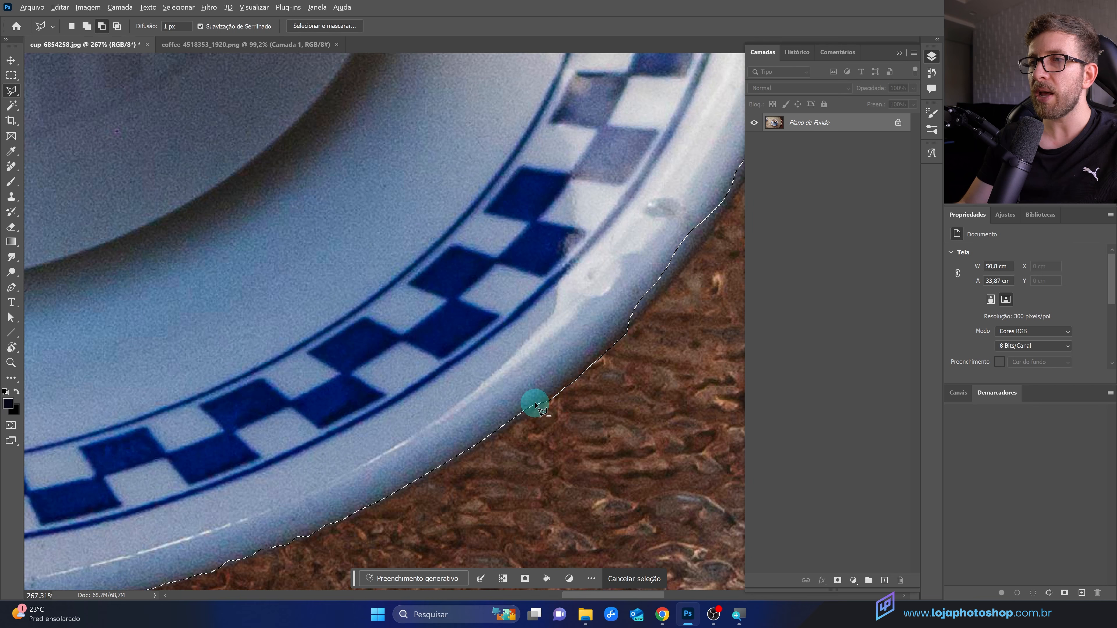
pyautogui.click(583, 375)
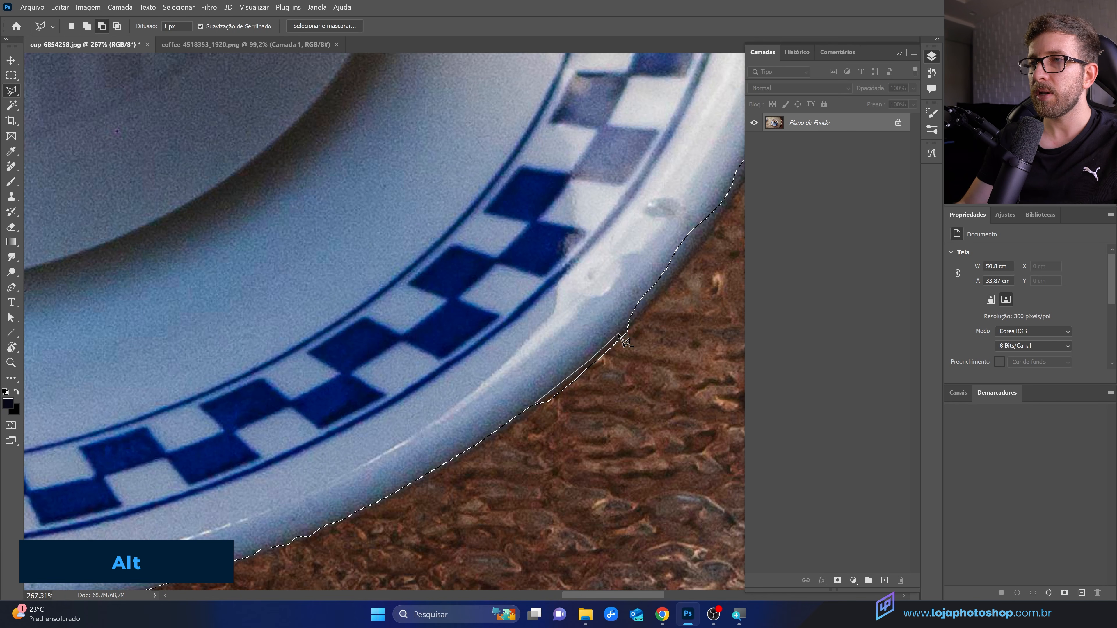
pyautogui.doubleClick(530, 451)
# Step: Trim background from the selection in two polygonal passes along the saucer's right rim
pyautogui.scroll(-5, 452, 479)
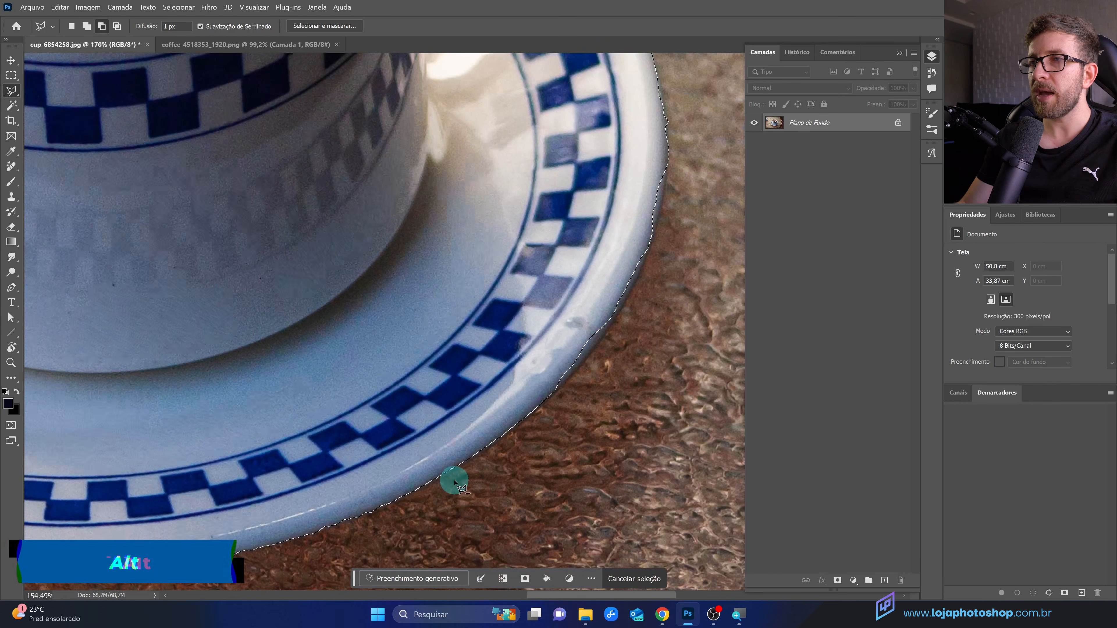
pyautogui.scroll(4, 574, 365)
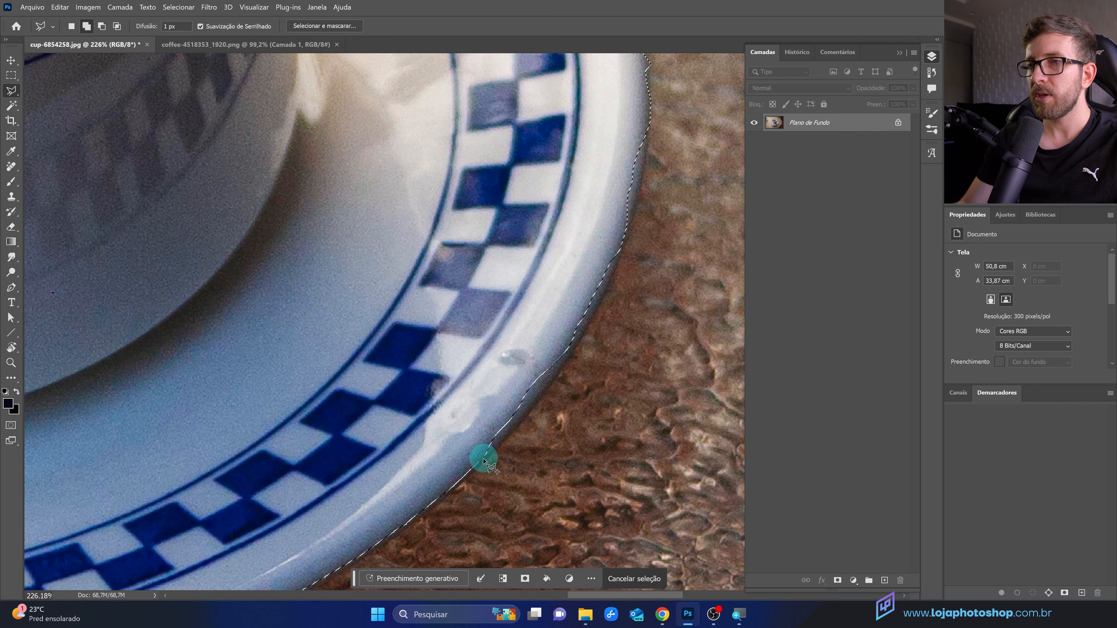
pyautogui.click(495, 445)
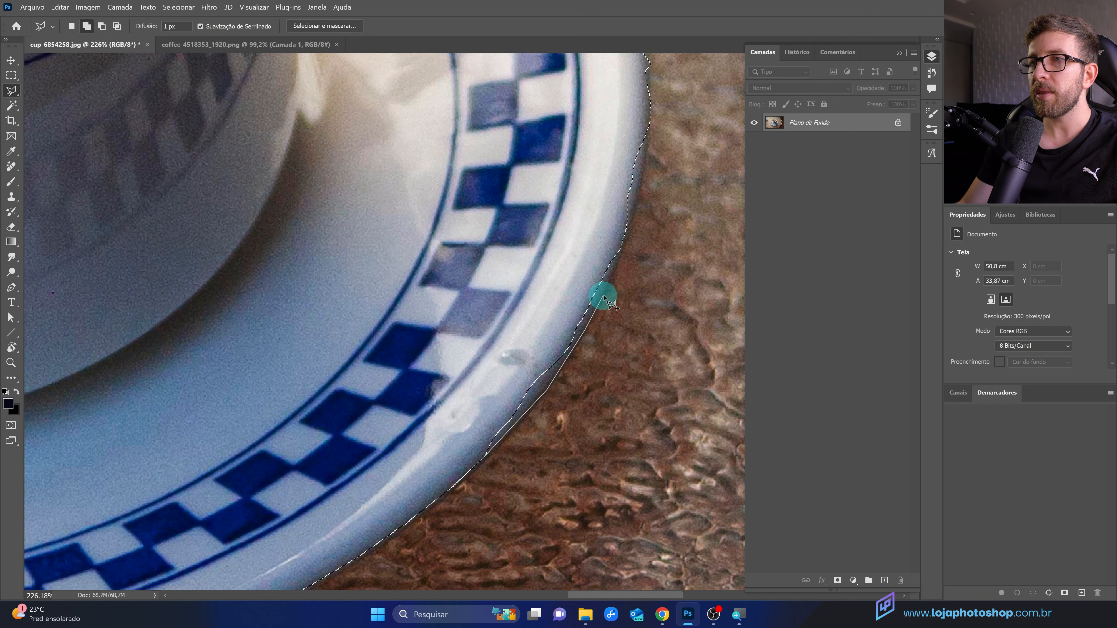
pyautogui.doubleClick(459, 308)
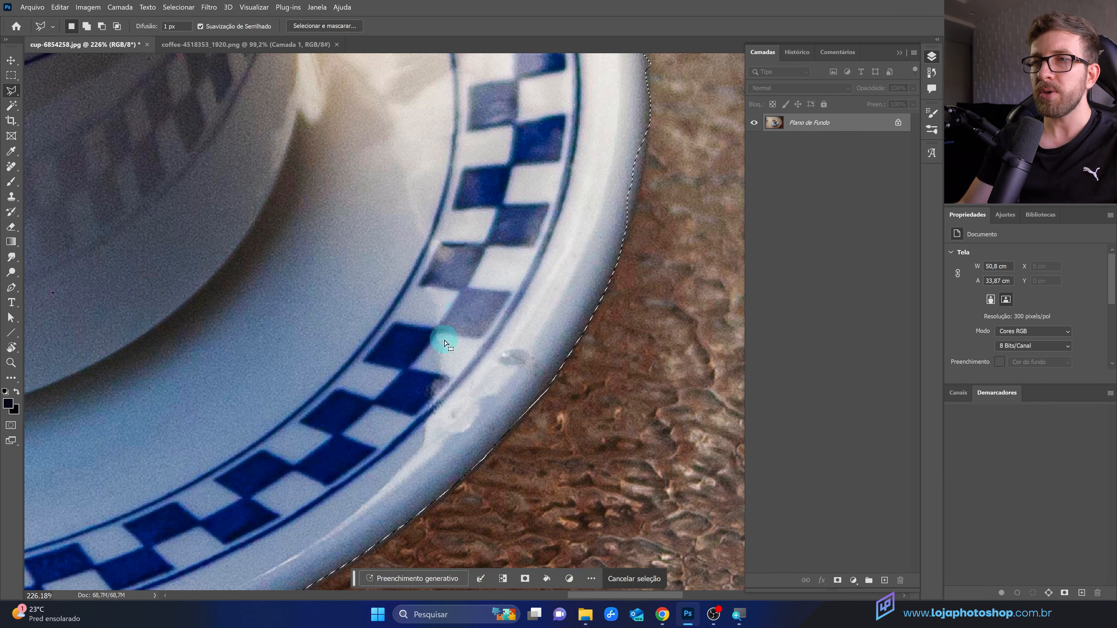
pyautogui.scroll(-5, 365, 459)
pyautogui.scroll(5, 516, 313)
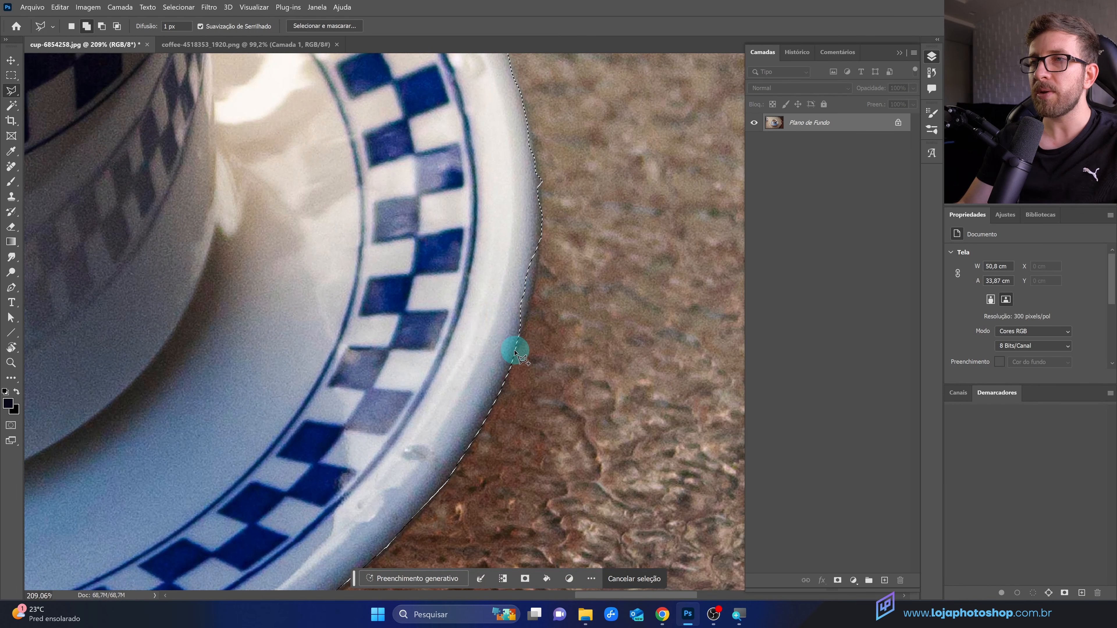
pyautogui.click(515, 352)
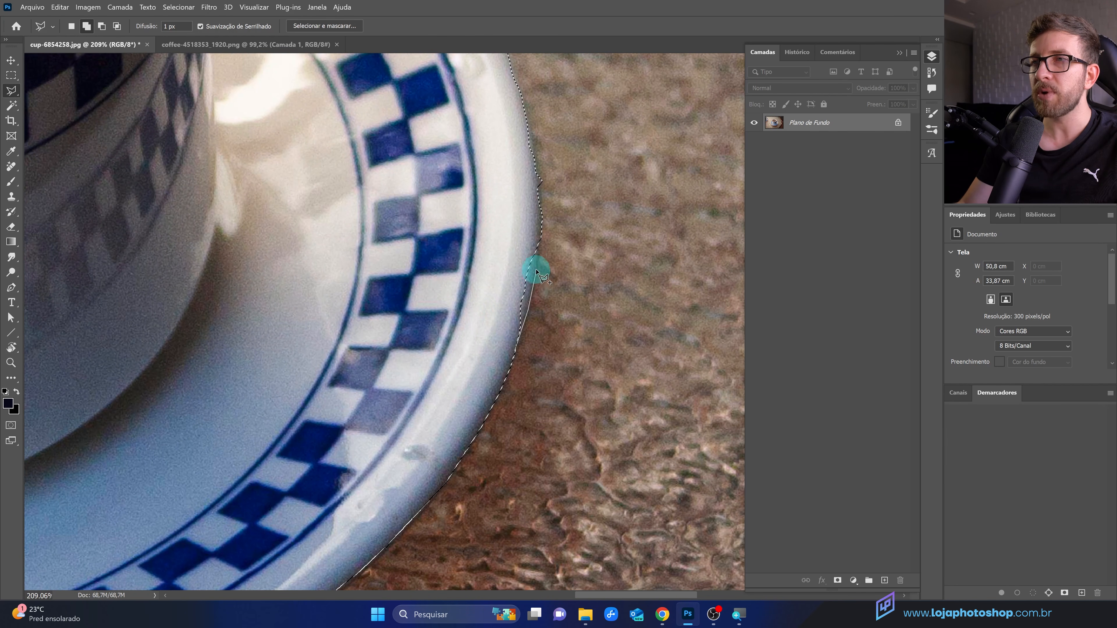
pyautogui.doubleClick(493, 251)
# Step: Correct the selection edge higher up the saucer's right rim with another polygonal outline
pyautogui.keyDown('alt'); pyautogui.click(546, 216); pyautogui.keyUp('alt')
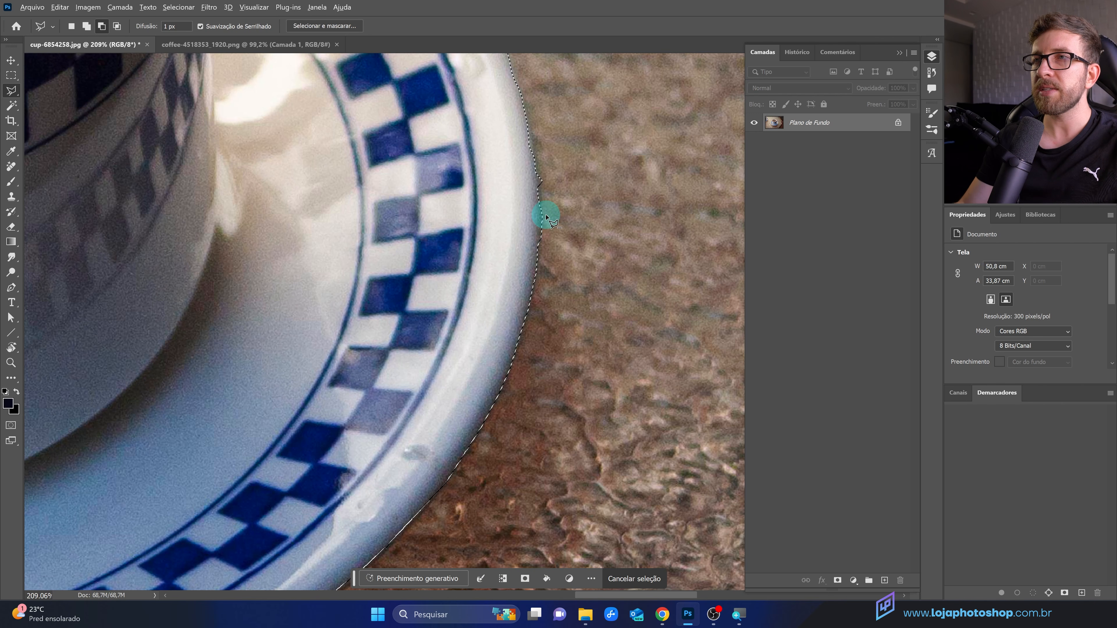
pyautogui.keyDown('alt'); pyautogui.click(542, 218); pyautogui.keyUp('alt')
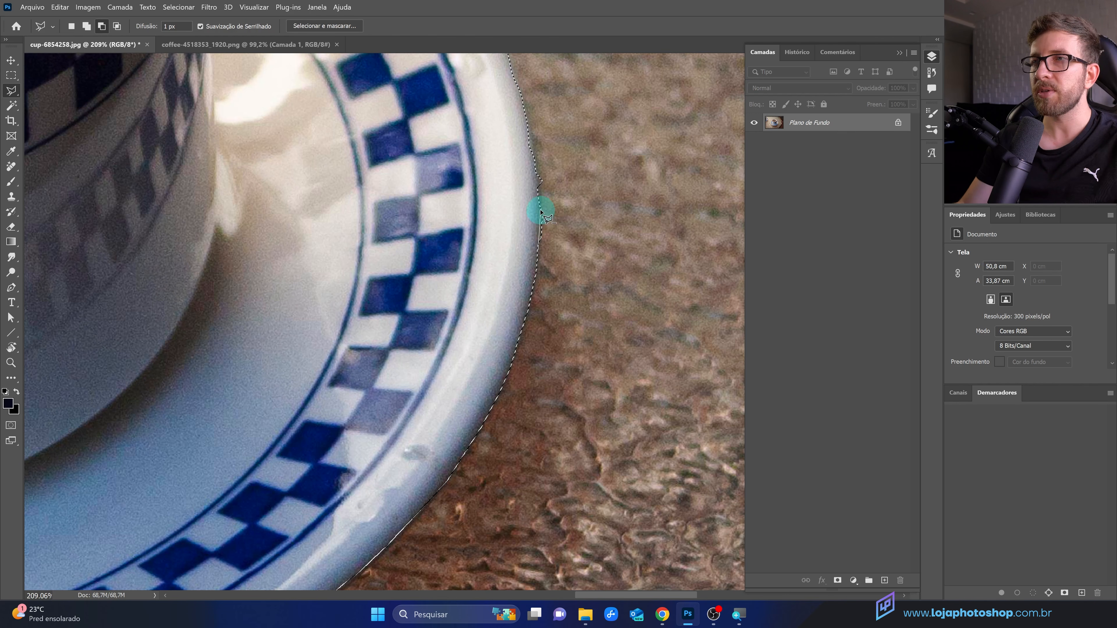
pyautogui.click(539, 185)
pyautogui.click(535, 159)
pyautogui.doubleClick(626, 208)
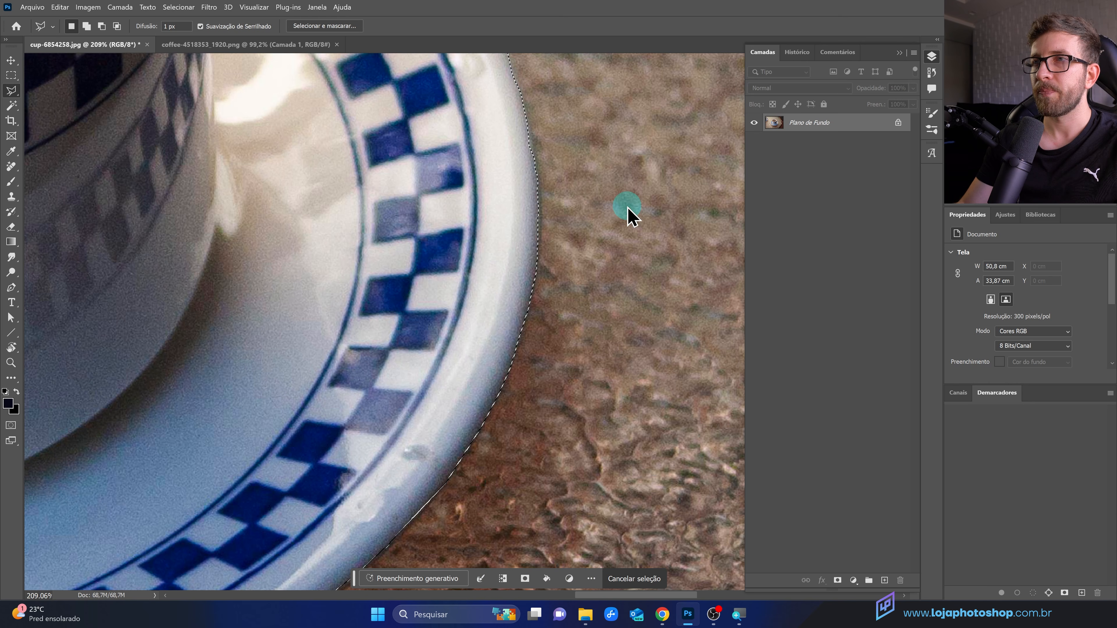
# Step: Apply a layer mask from the refined cup-and-saucer selection, then undo it
pyautogui.scroll(-8, 607, 372)
pyautogui.scroll(-3, 609, 374)
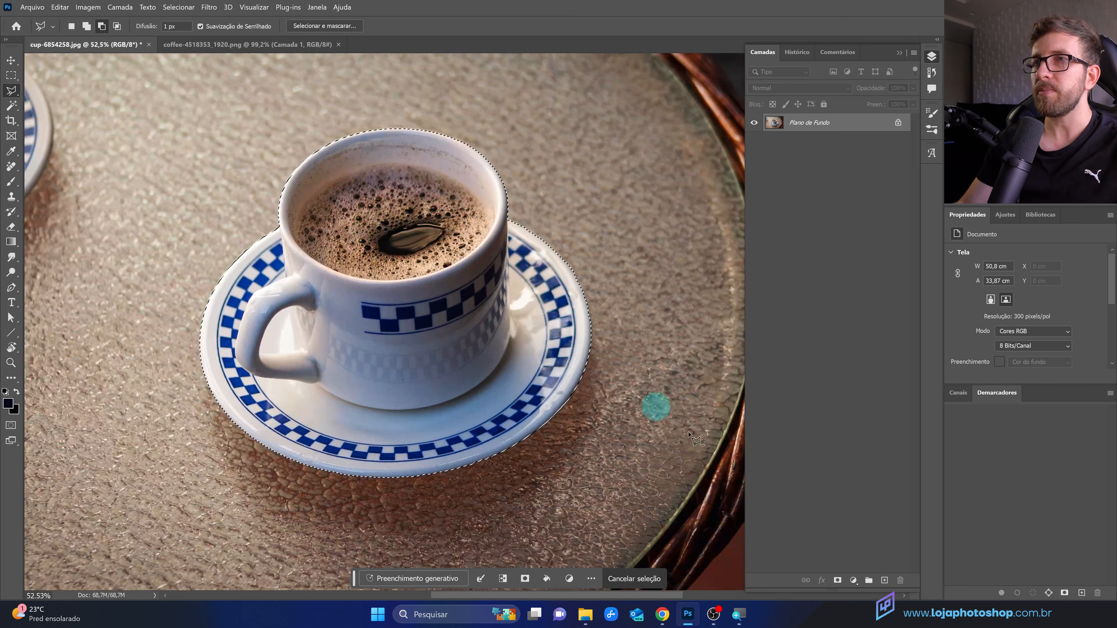
pyautogui.click(837, 580)
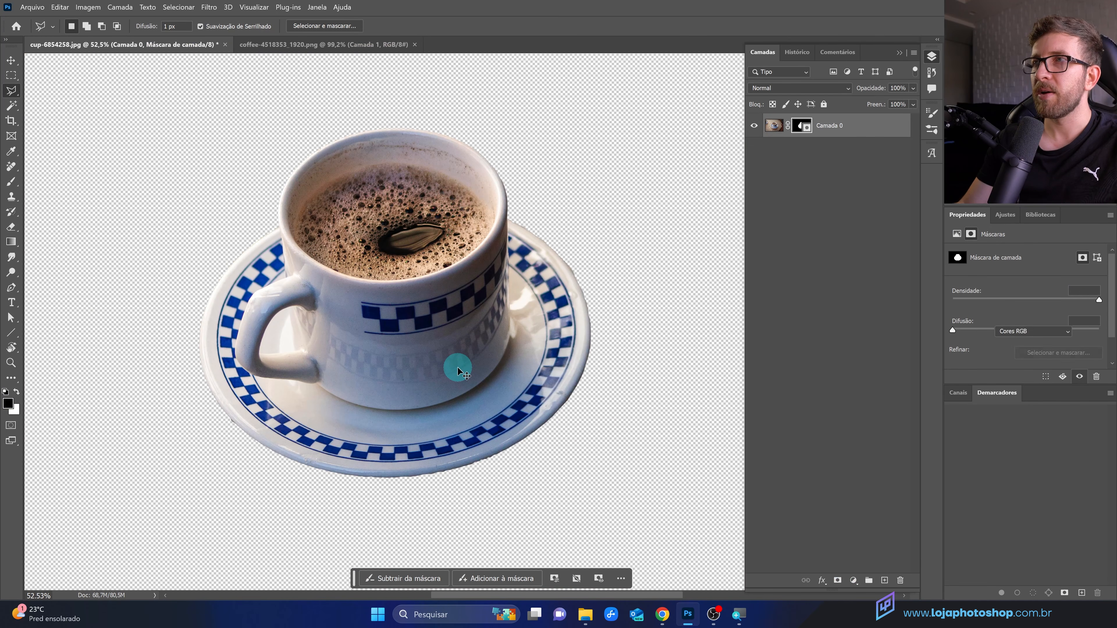
pyautogui.hotkey('ctrl', 'z')
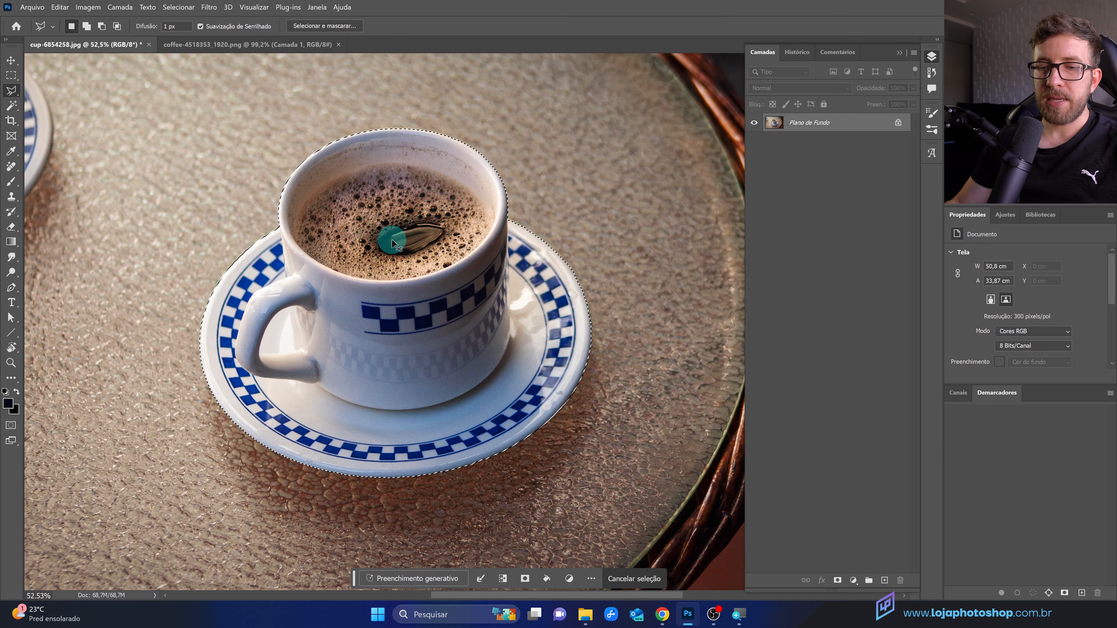
# Step: Deselect everything and switch to the Magic Wand tool
pyautogui.hotkey('ctrl', 'd')
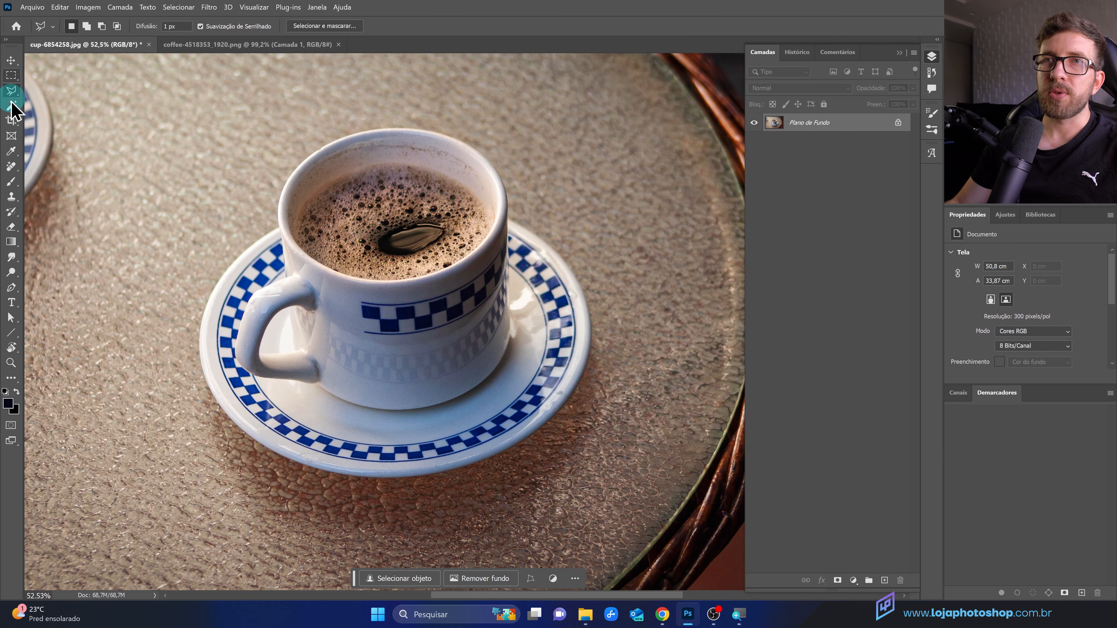
pyautogui.click(12, 107)
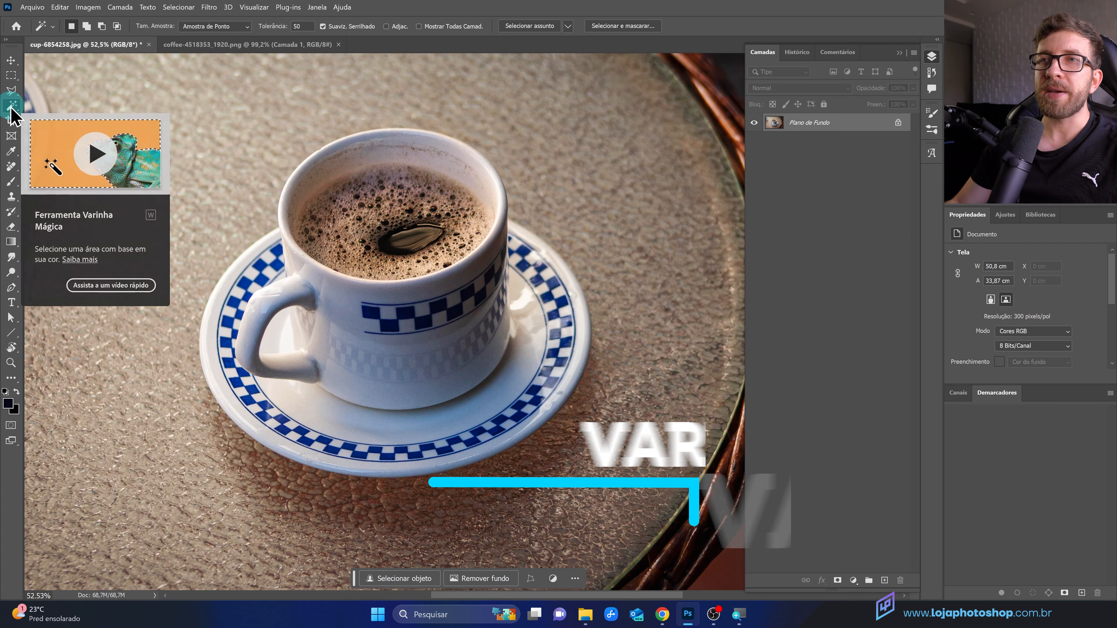
pyautogui.click(394, 347)
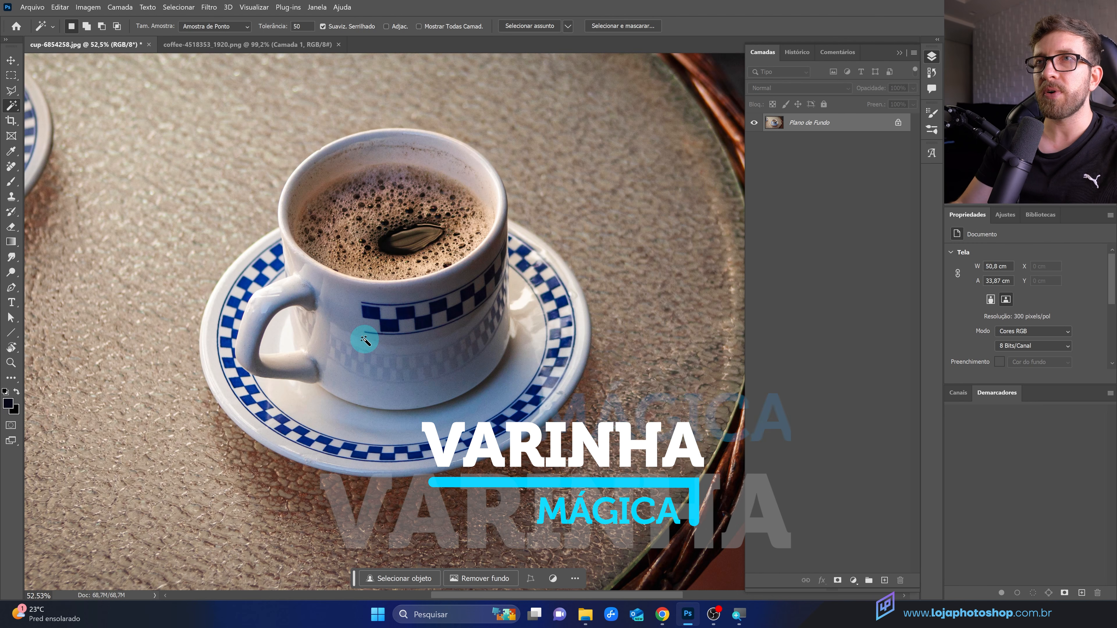
# Step: Switch to the coffee-4518353_1920.png document and select the pink background with the Magic Wand
pyautogui.click(190, 42)
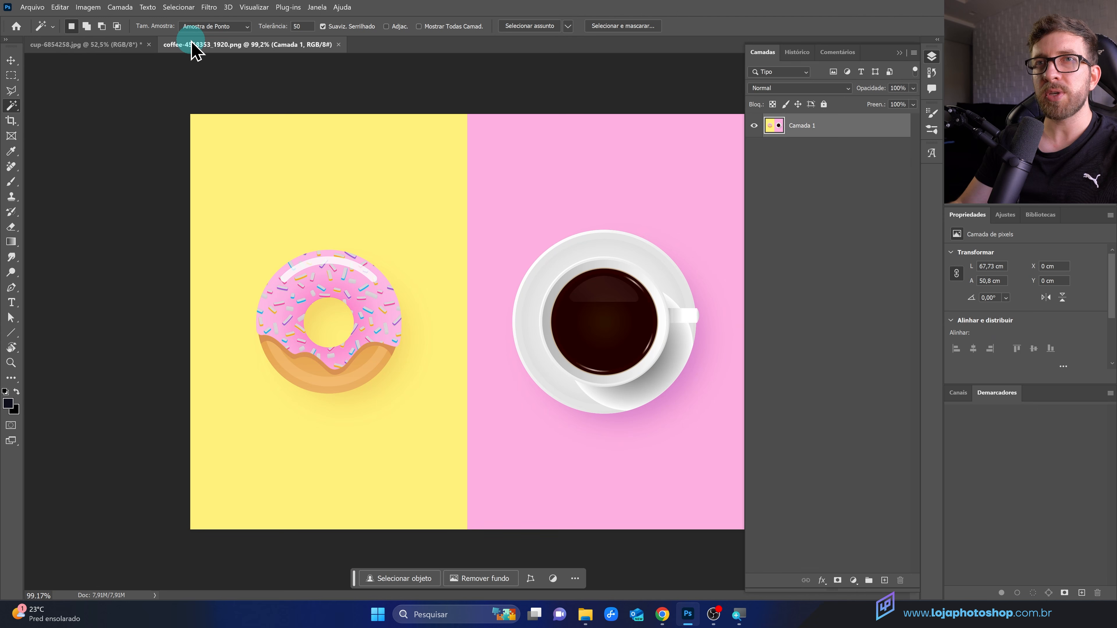
pyautogui.scroll(-6, 161, 319)
pyautogui.scroll(7, 571, 314)
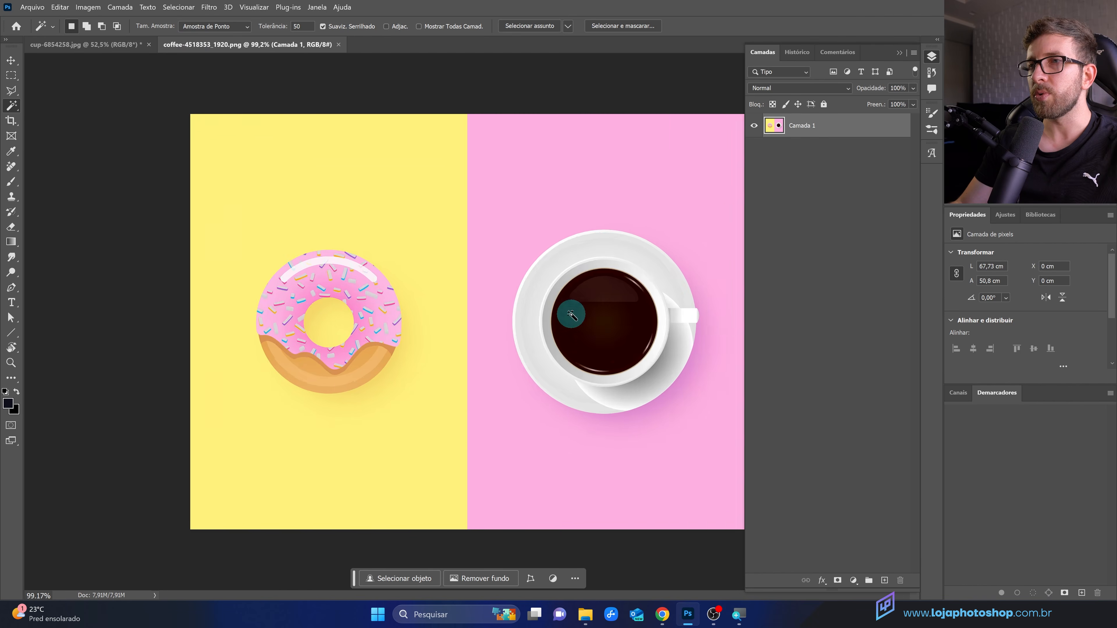
pyautogui.scroll(-6, 456, 324)
pyautogui.scroll(5, 711, 341)
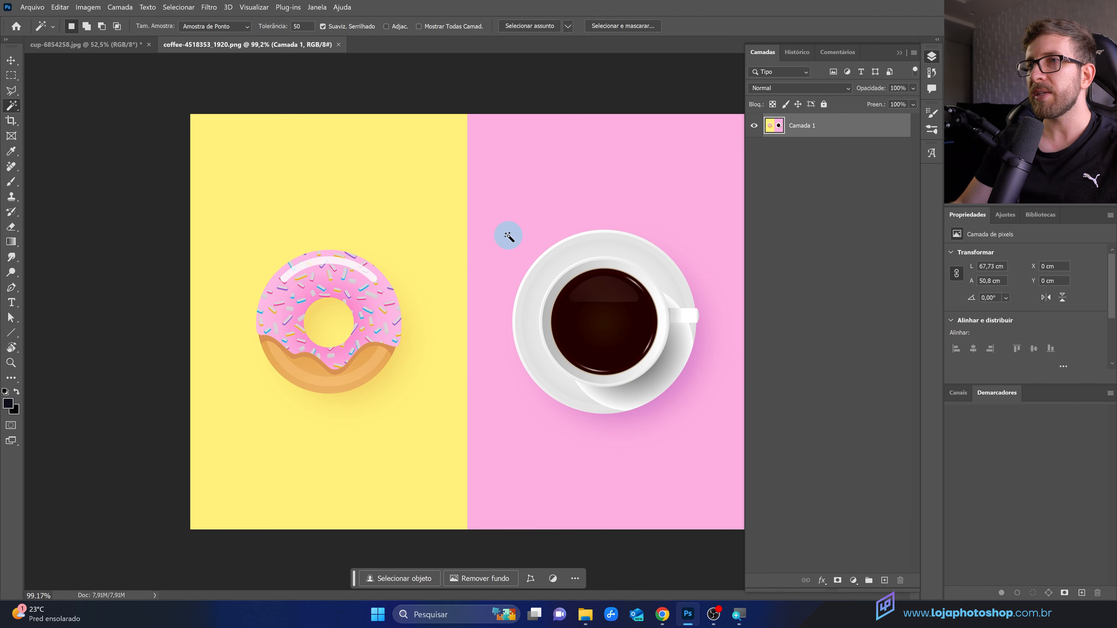
pyautogui.click(508, 236)
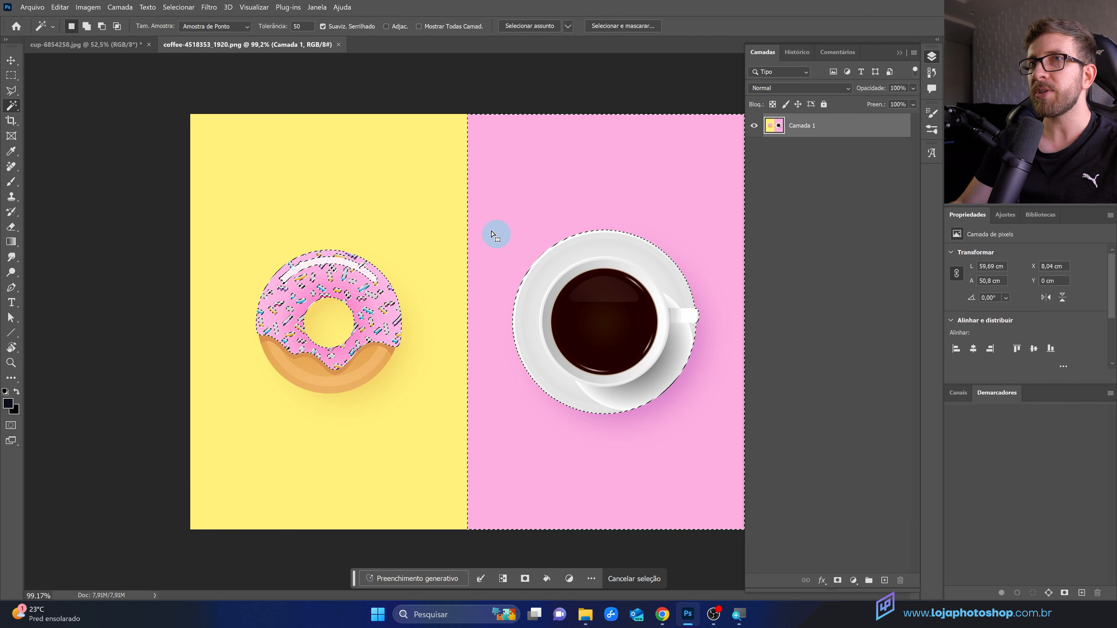
# Step: Enable Contiguous, deselect, and select the pink background with the Magic Wand
pyautogui.click(391, 28)
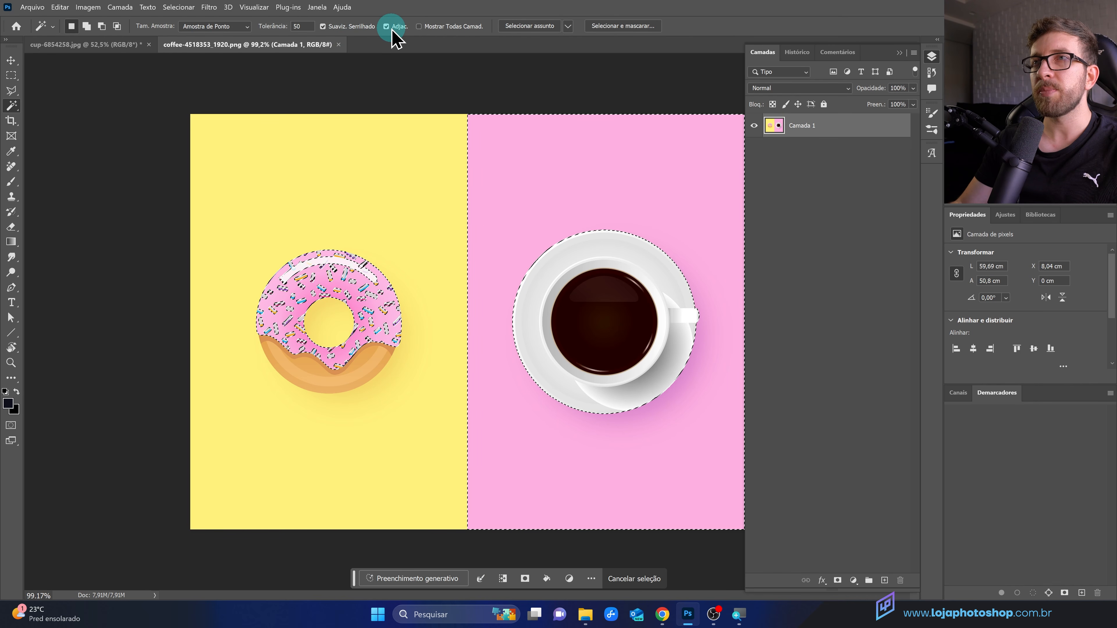
pyautogui.hotkey('ctrl', 'd')
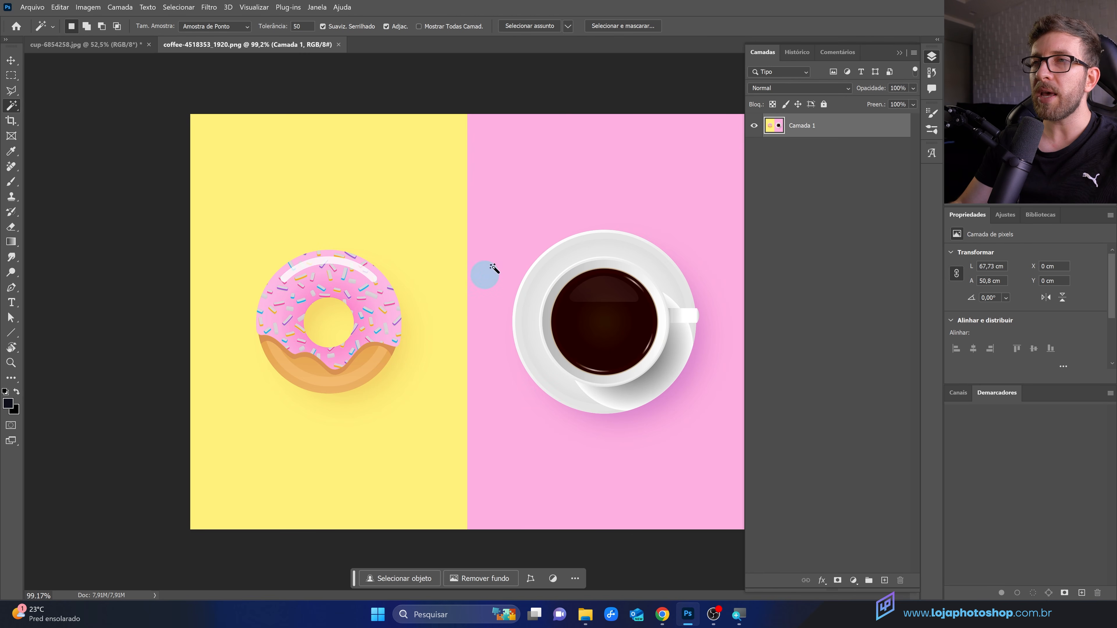
pyautogui.click(511, 240)
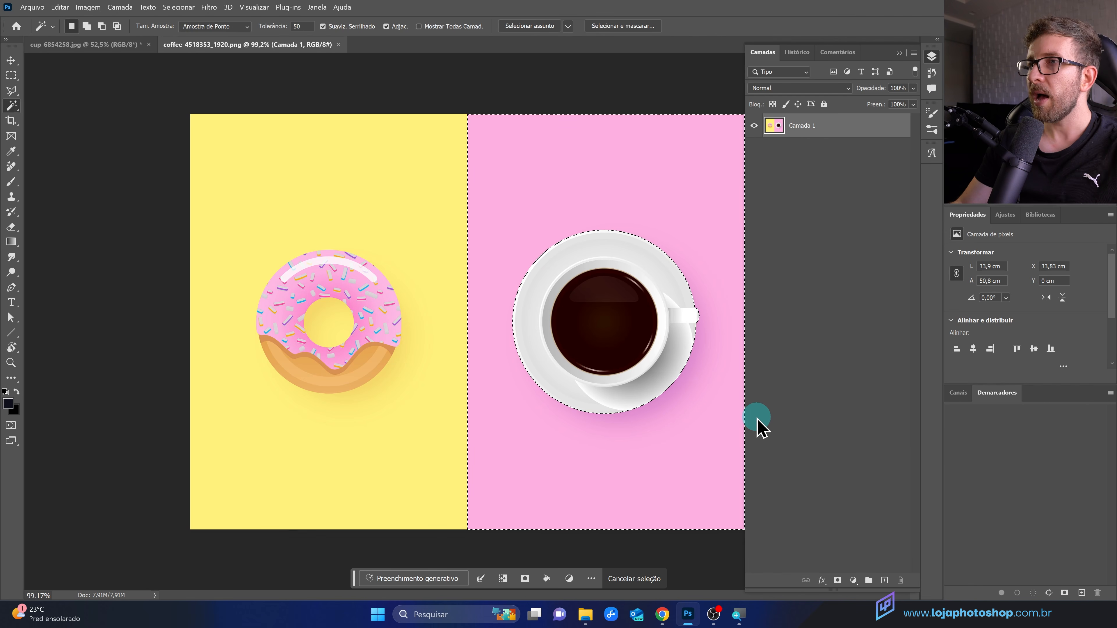
# Step: Add a layer mask from the selection and invert it to hide the pink background
pyautogui.click(837, 580)
pyautogui.hotkey('ctrl', 'i')
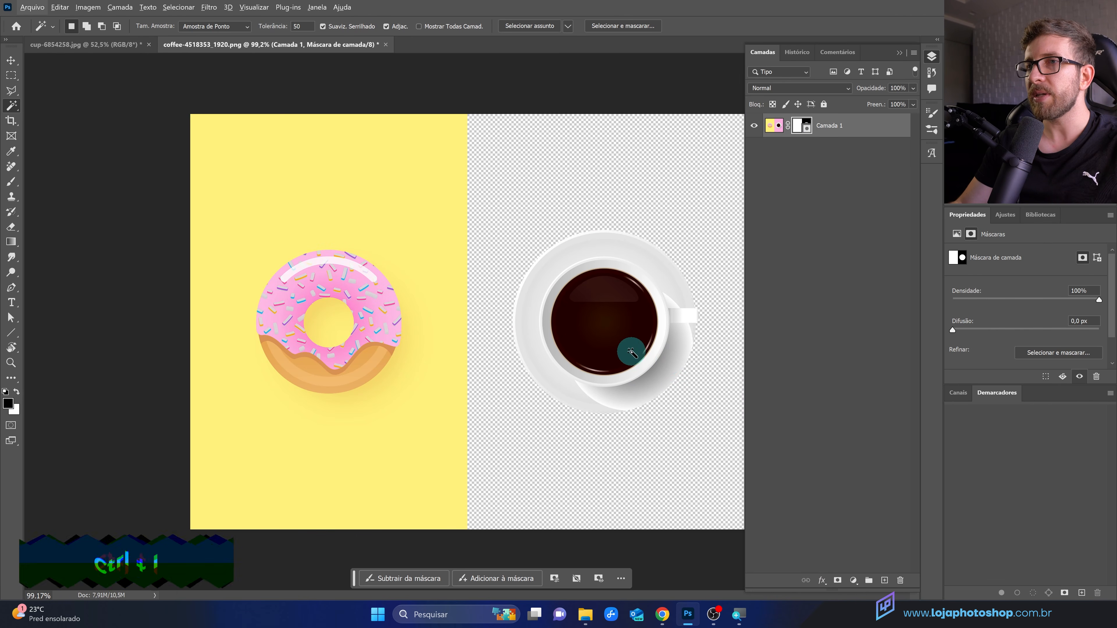
pyautogui.click(410, 229)
pyautogui.scroll(2, 388, 346)
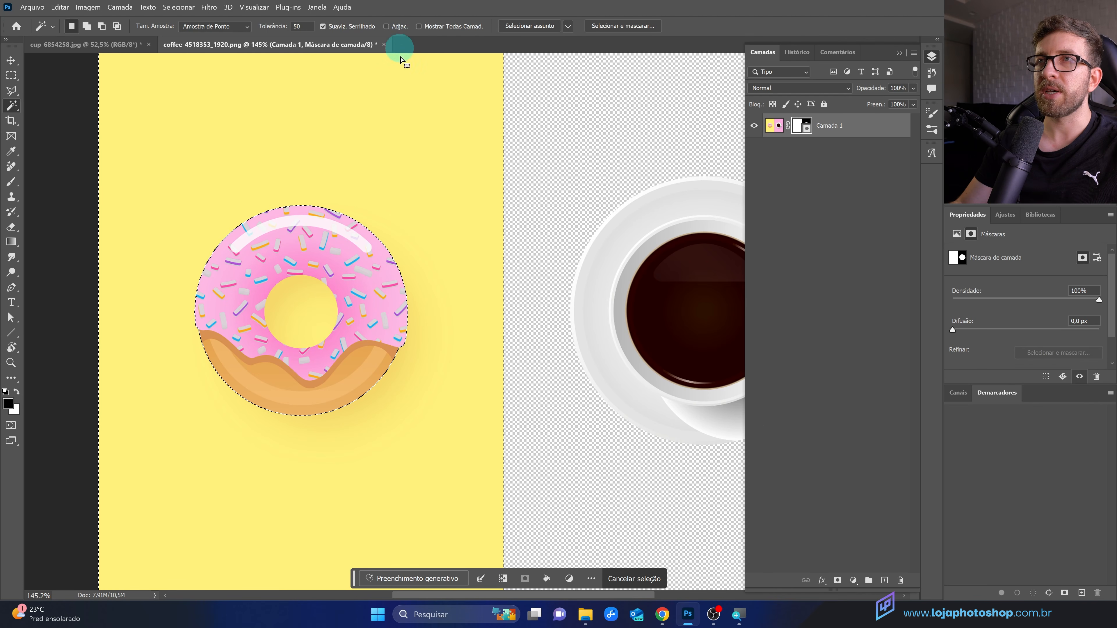
pyautogui.hotkey('ctrl', 'd')
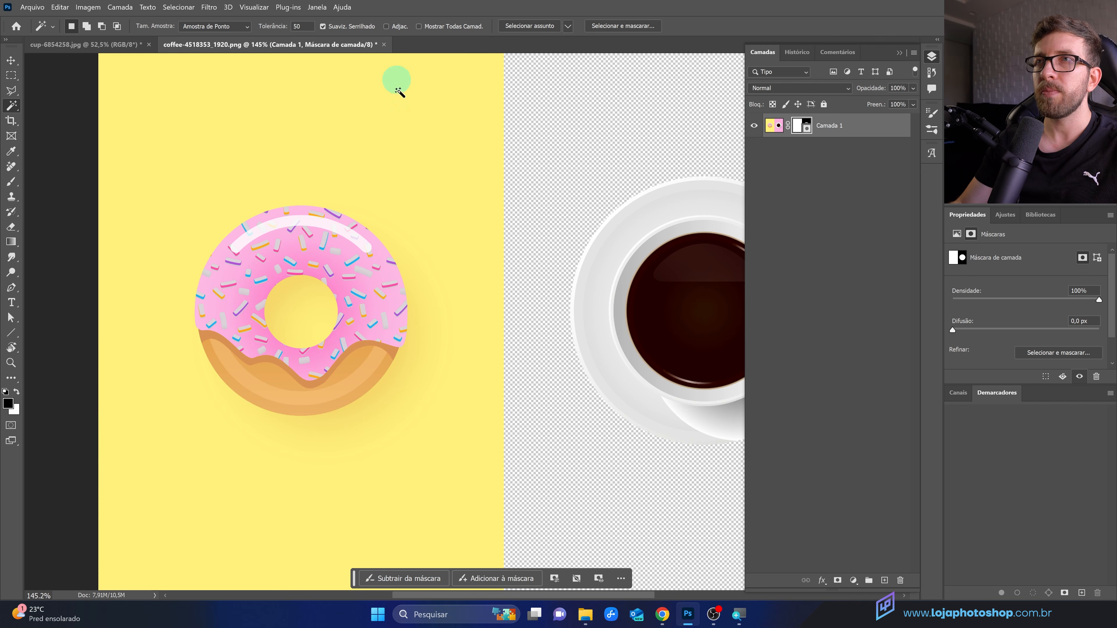
# Step: Select the yellow background, including the donut's hole, with the Magic Wand
pyautogui.click(402, 110)
pyautogui.scroll(2, 259, 264)
pyautogui.scroll(4, 259, 264)
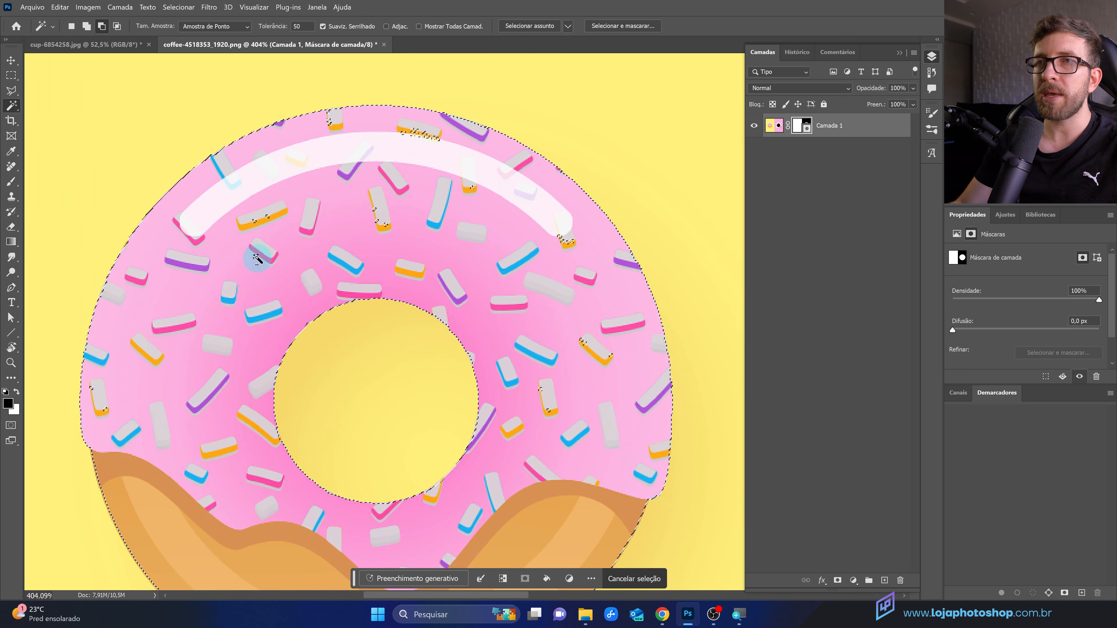
pyautogui.scroll(-4, 332, 309)
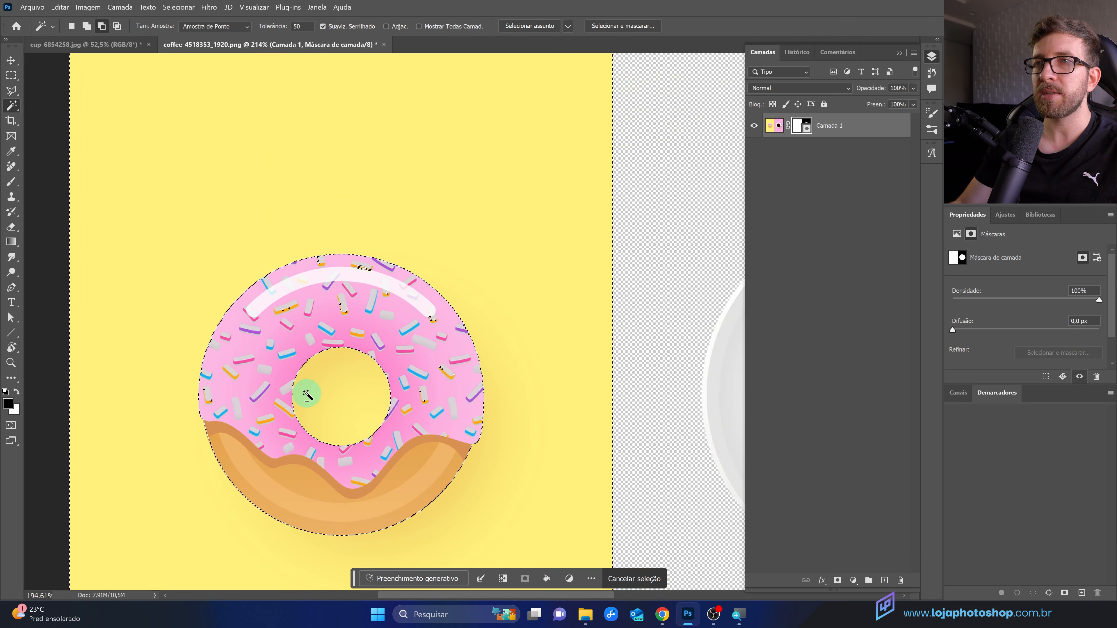
pyautogui.click(386, 27)
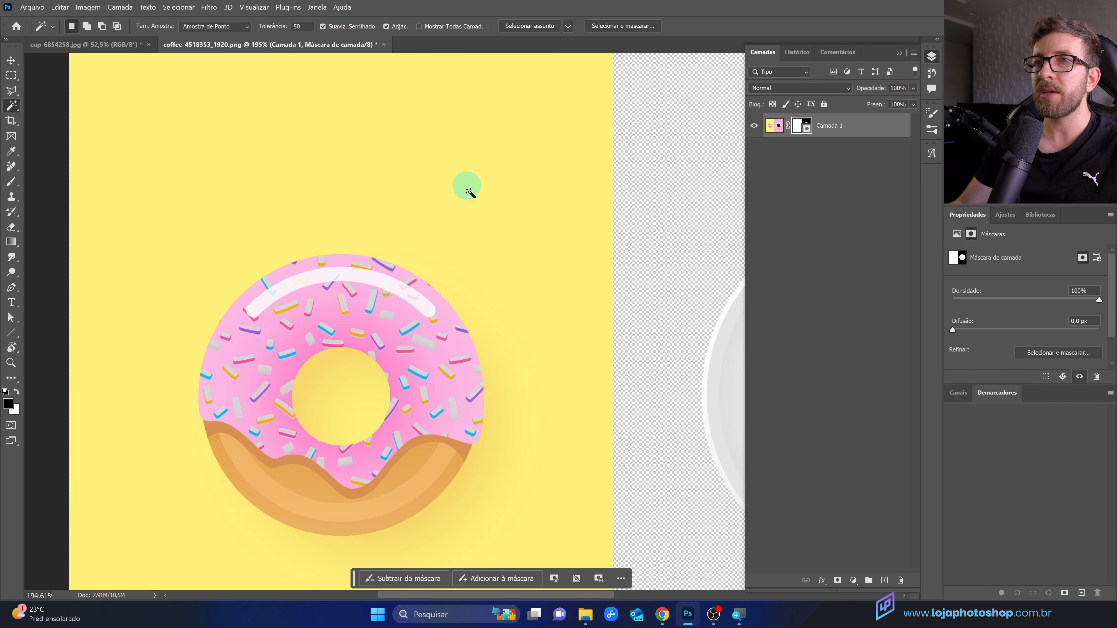
pyautogui.keyDown('shift'); pyautogui.click(353, 402); pyautogui.keyUp('shift')
pyautogui.keyDown('shift'); pyautogui.click(351, 402); pyautogui.keyUp('shift')
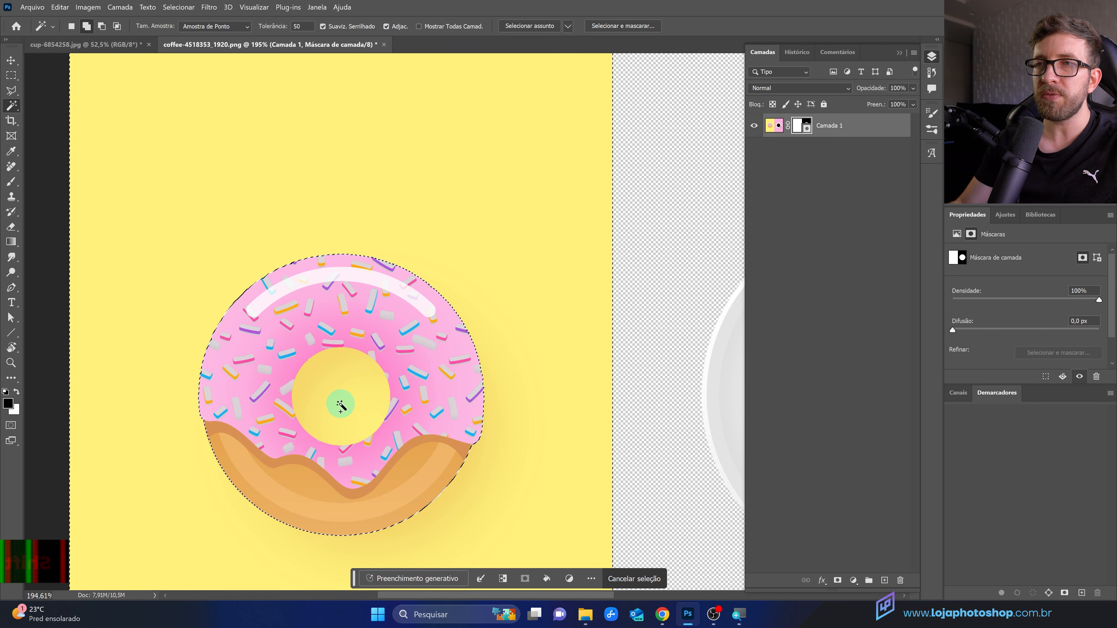
pyautogui.scroll(-1, 323, 374)
pyautogui.scroll(-2, 323, 374)
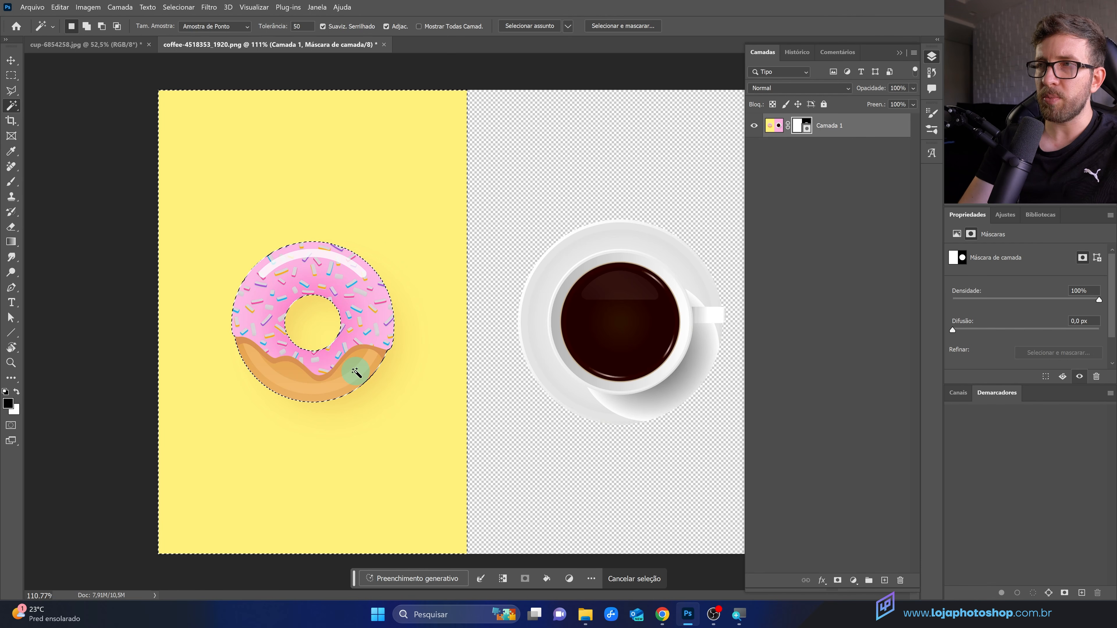
# Step: Invert the selection to isolate the donut and copy it onto a new layer
pyautogui.hotkey('ctrl', 'shift', 'i')
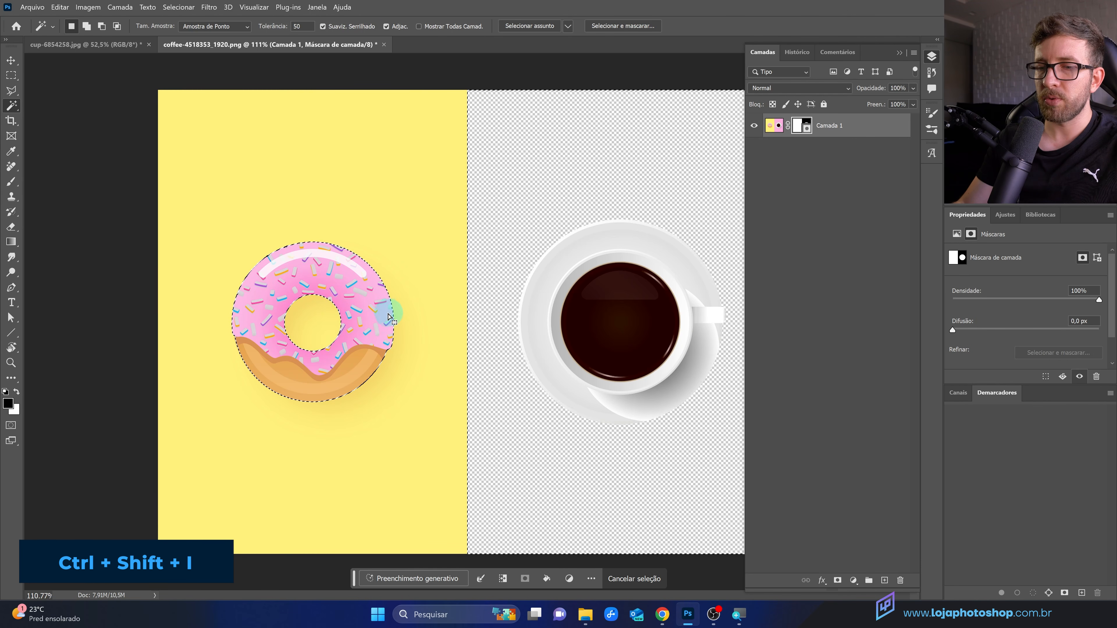
pyautogui.hotkey('ctrl', 'j')
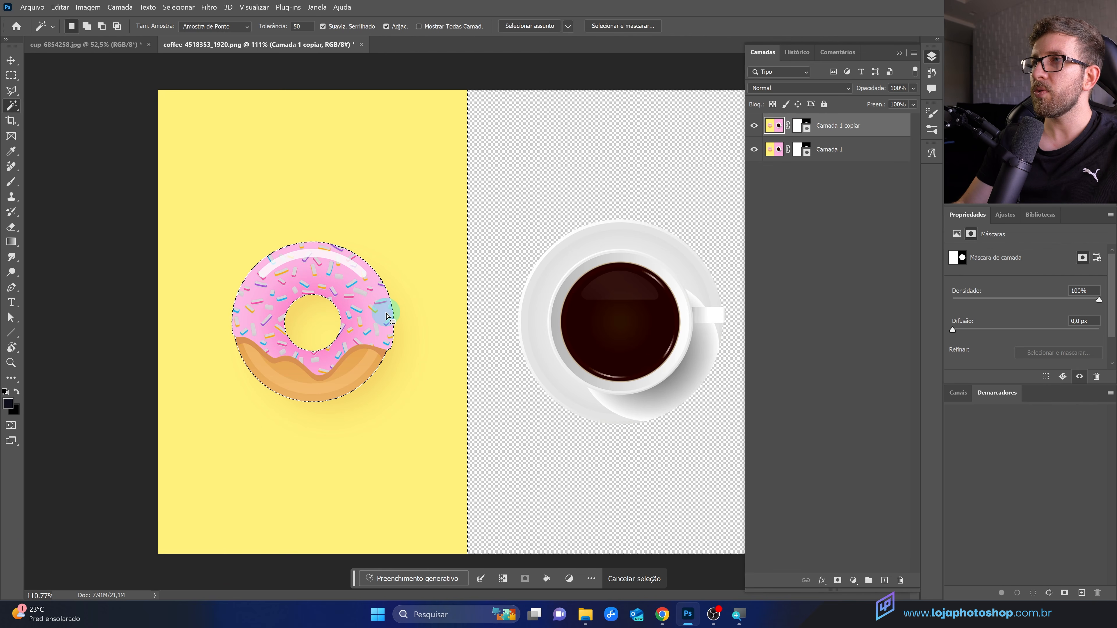
pyautogui.hotkey('ctrl', 'z')
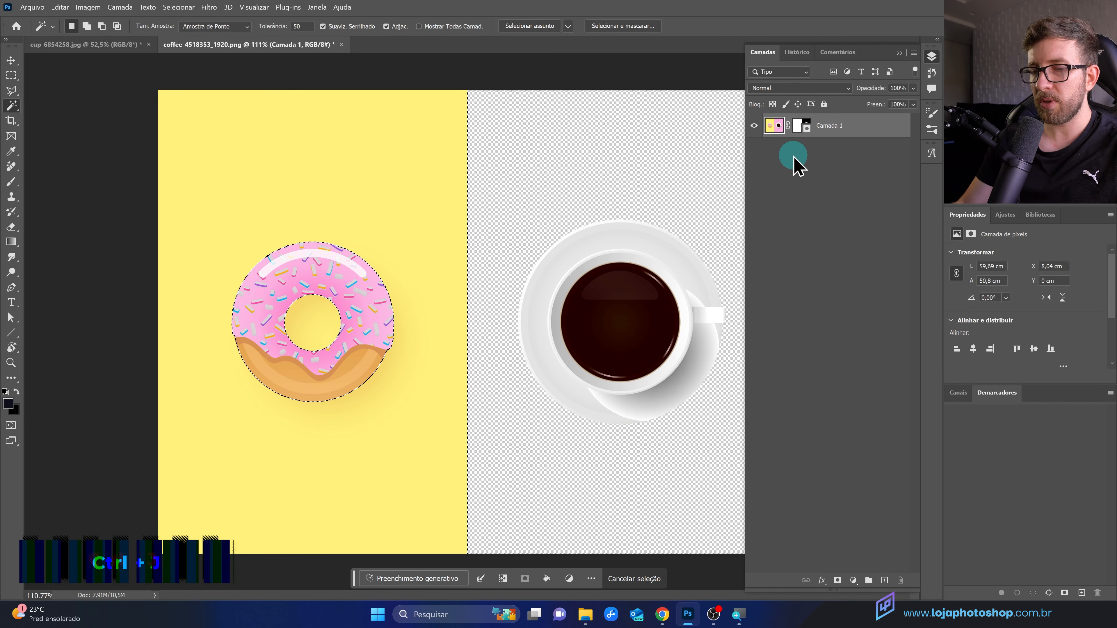
pyautogui.hotkey('ctrl', 'j')
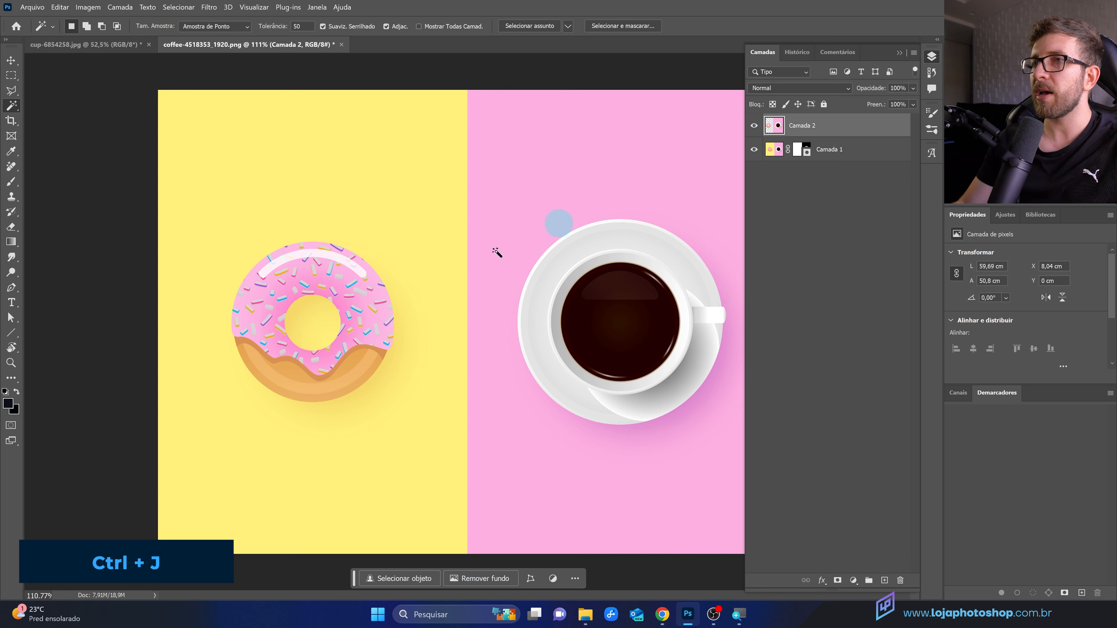
# Step: Hide the original masked layer to view the isolated donut
pyautogui.click(753, 149)
pyautogui.scroll(3, 226, 361)
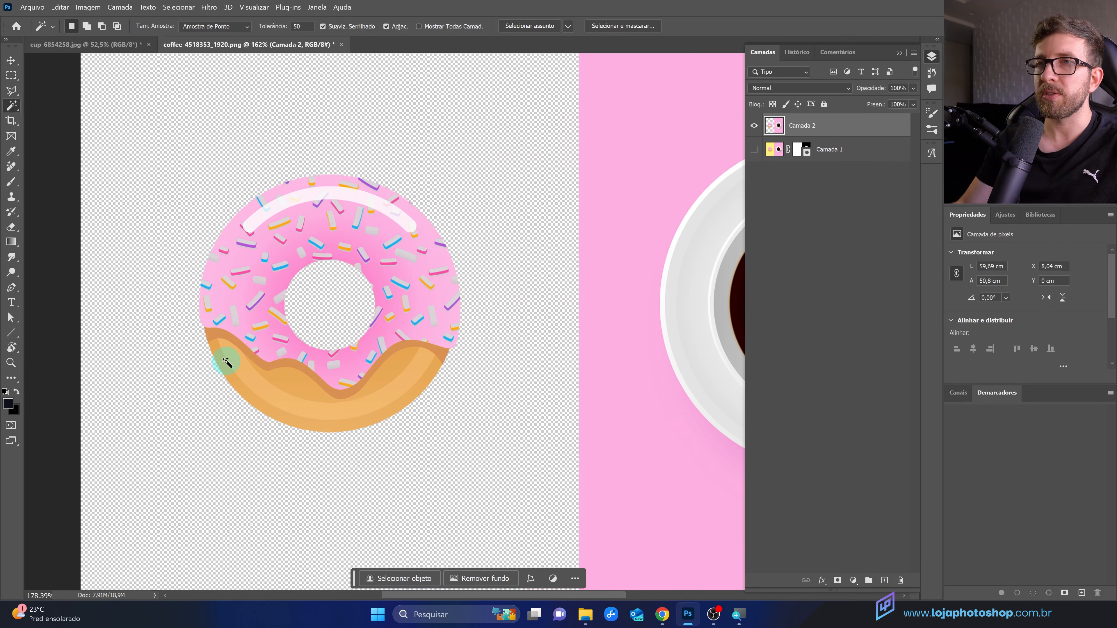
pyautogui.scroll(2, 258, 320)
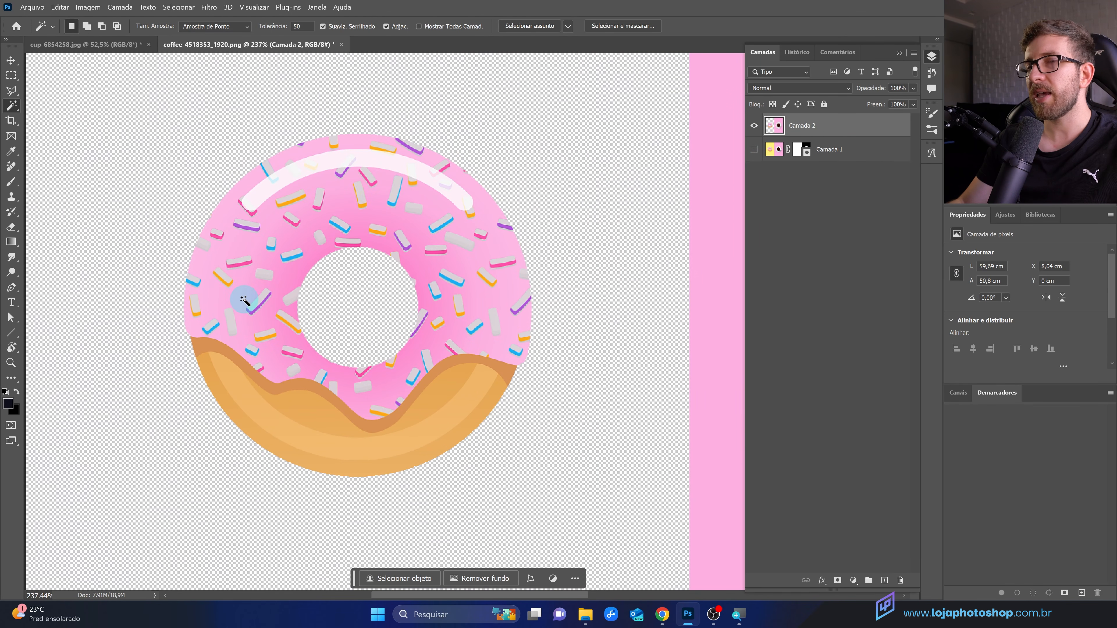
pyautogui.scroll(-1, 288, 350)
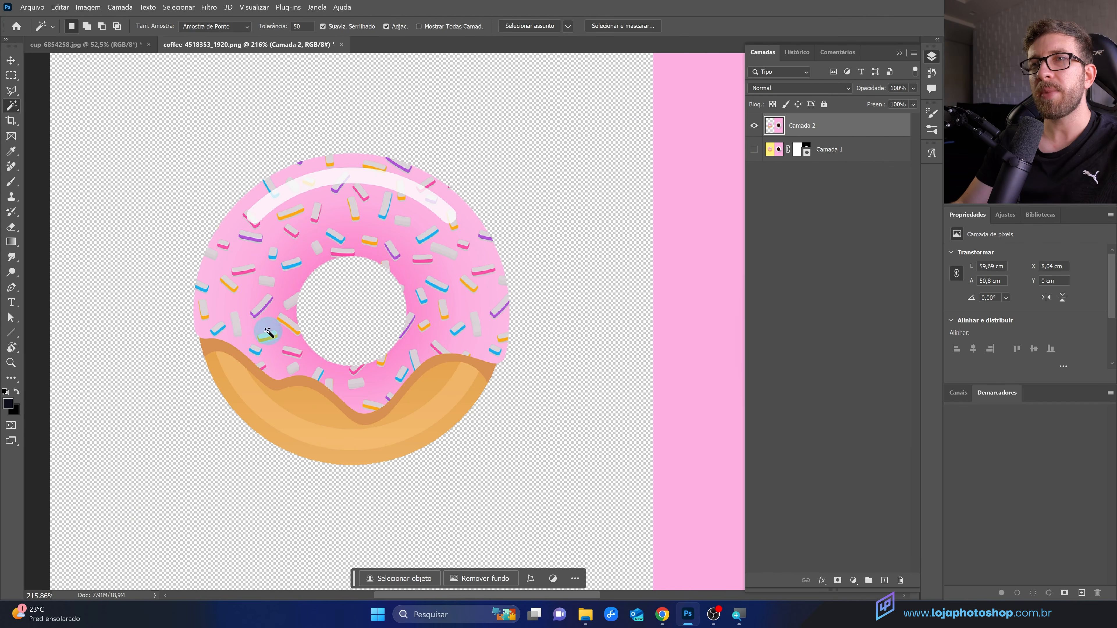
pyautogui.scroll(-3, 317, 355)
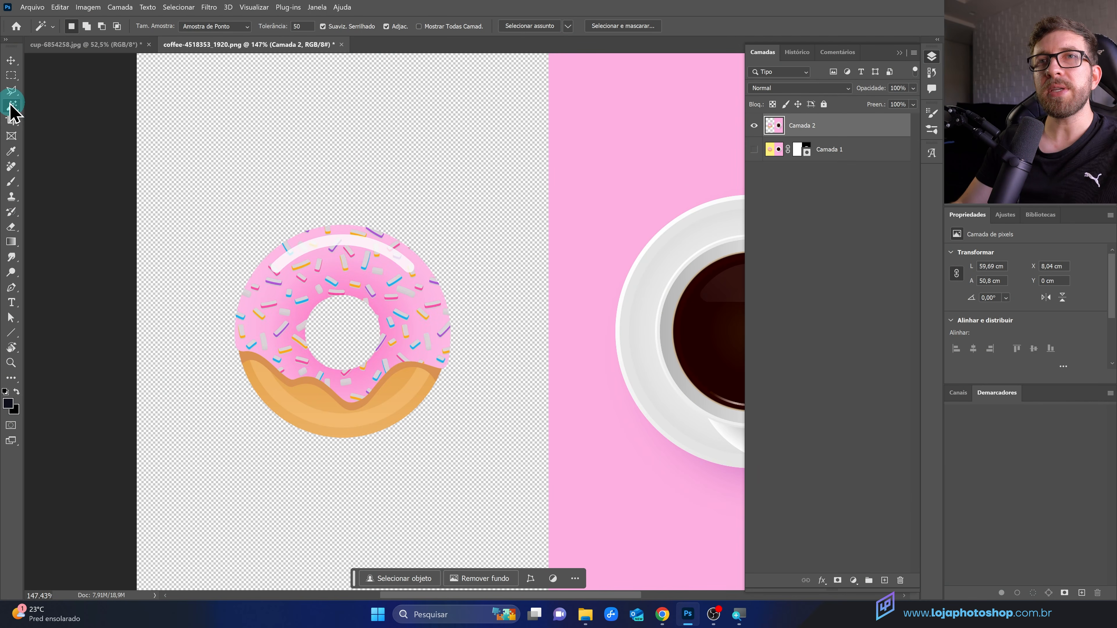
# Step: Switch to the Quick Selection tool and to the cup-6854258.jpg document
pyautogui.click(11, 105)
pyautogui.click(67, 114)
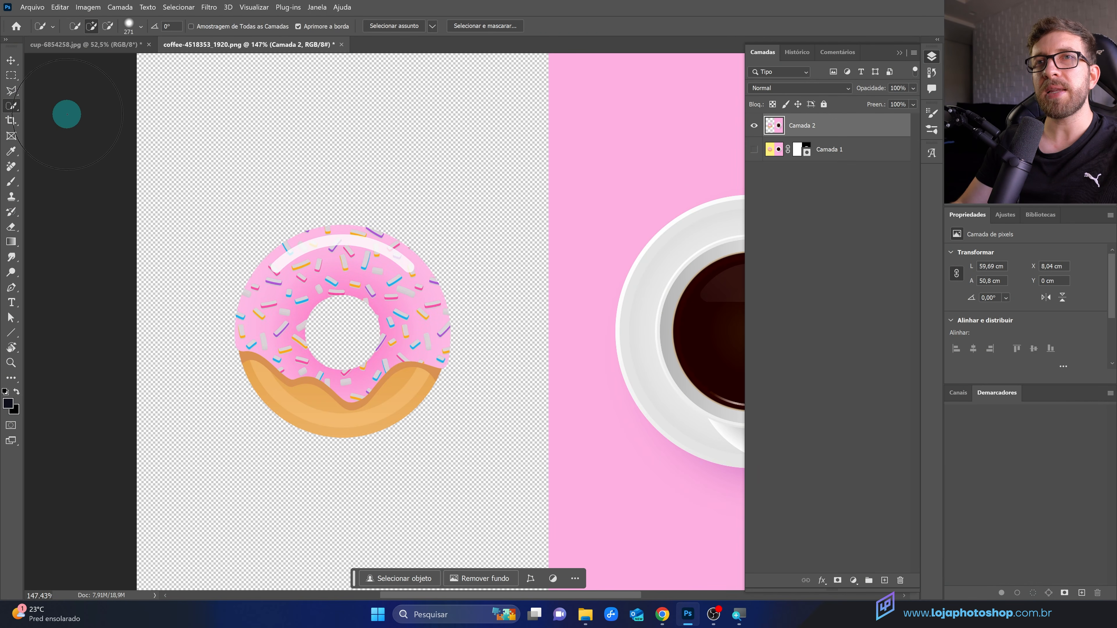
pyautogui.click(79, 45)
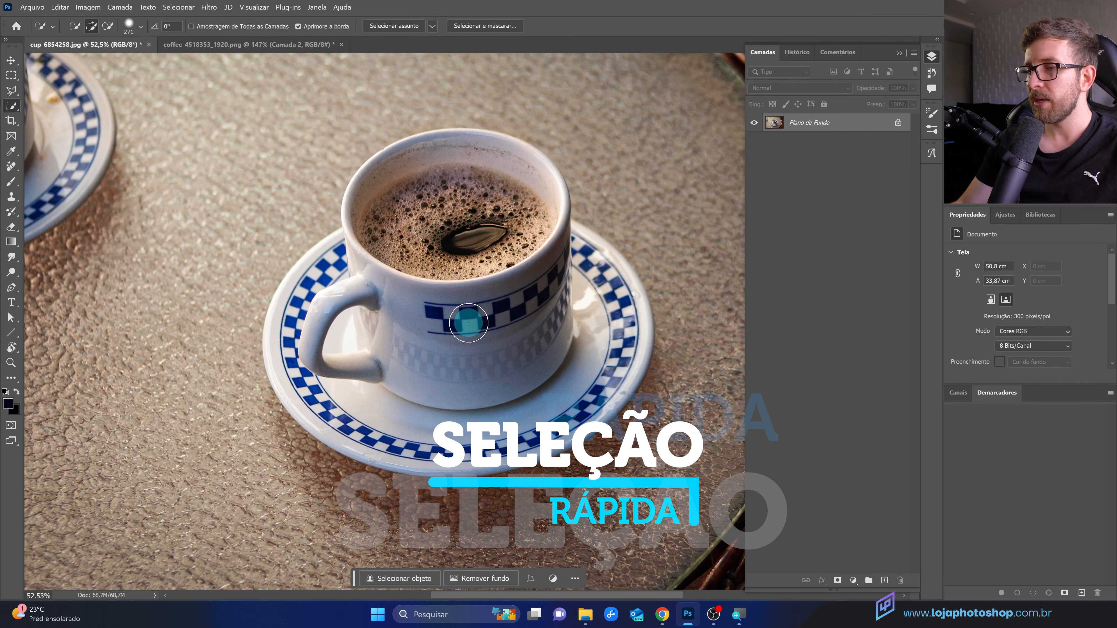
# Step: Adjust the Quick Selection brush diameter up and down with the bracket keys
pyautogui.moveTo(451, 341); pyautogui.dragTo(436, 341)
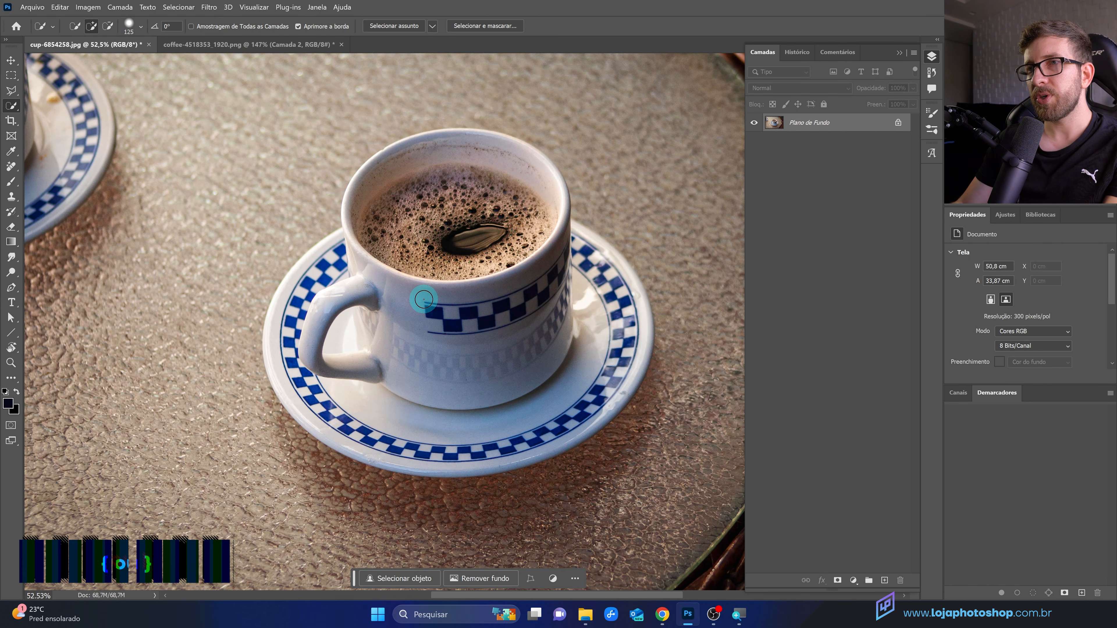
pyautogui.press(']')
pyautogui.press(']')
pyautogui.press(']')
pyautogui.press(']')
pyautogui.press(']')
pyautogui.press(']')
pyautogui.press(']')
pyautogui.press(']')
pyautogui.press(']')
pyautogui.press(']')
pyautogui.press(']')
pyautogui.press('[')
pyautogui.press('[')
pyautogui.press('[')
pyautogui.press('[')
pyautogui.press('[')
pyautogui.press('[')
pyautogui.press('[')
pyautogui.press('[')
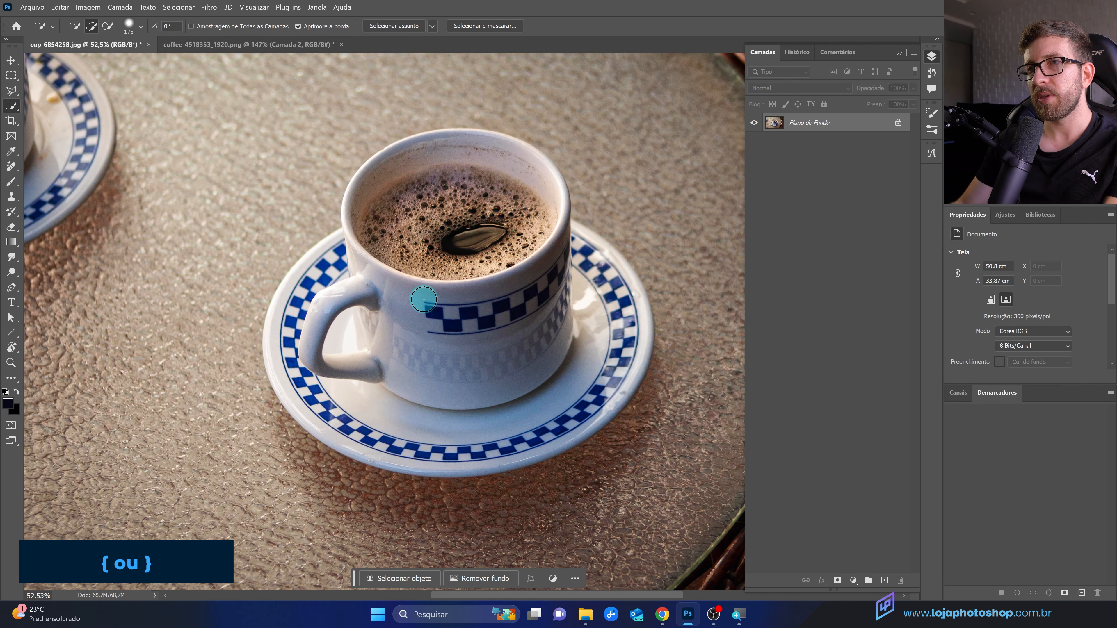
pyautogui.press(']')
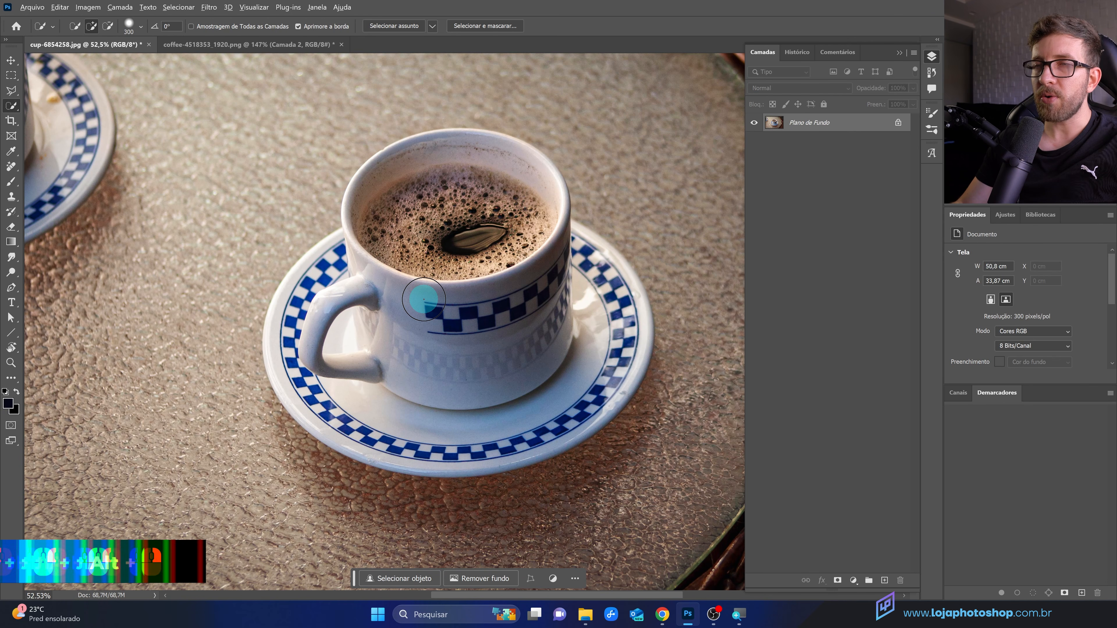
pyautogui.keyDown('alt'); pyautogui.rightClick(425, 302); pyautogui.keyUp('alt')
# Step: Paint over the cup with Quick Selection to select its body and rim
pyautogui.moveTo(425, 303)
pyautogui.mouseDown()
pyautogui.moveTo(763, 314)
pyautogui.moveTo(426, 302)
pyautogui.moveTo(387, 313)
pyautogui.mouseUp()
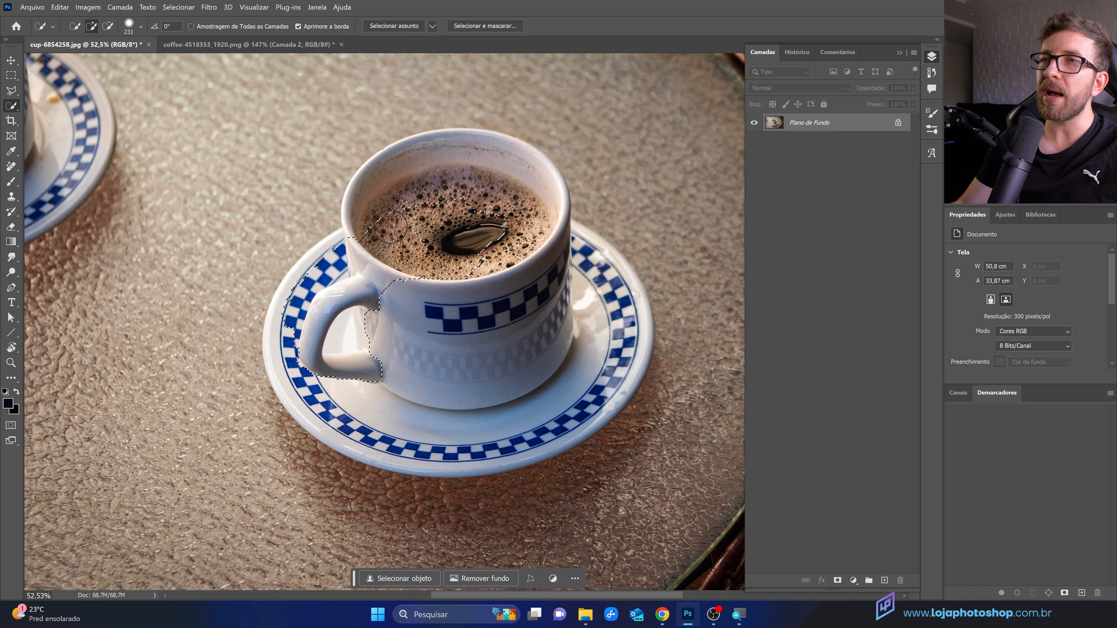
pyautogui.moveTo(390, 227)
pyautogui.mouseDown()
pyautogui.moveTo(389, 199)
pyautogui.moveTo(417, 178)
pyautogui.mouseUp()
pyautogui.moveTo(463, 214)
pyautogui.mouseDown()
pyautogui.moveTo(498, 262)
pyautogui.moveTo(374, 207)
pyautogui.moveTo(369, 219)
pyautogui.mouseUp()
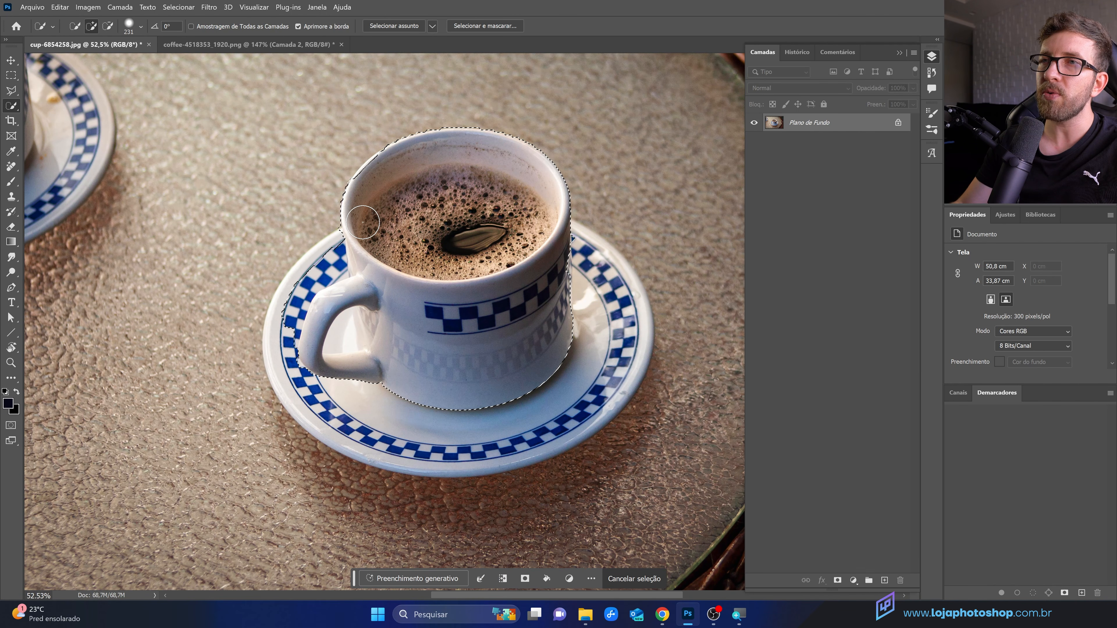
# Step: Reduce the Quick Selection brush diameter to about 160 px
pyautogui.scroll(3, 374, 145)
pyautogui.scroll(3, 378, 154)
pyautogui.keyDown('alt'); pyautogui.rightClick(426, 232); pyautogui.keyUp('alt')
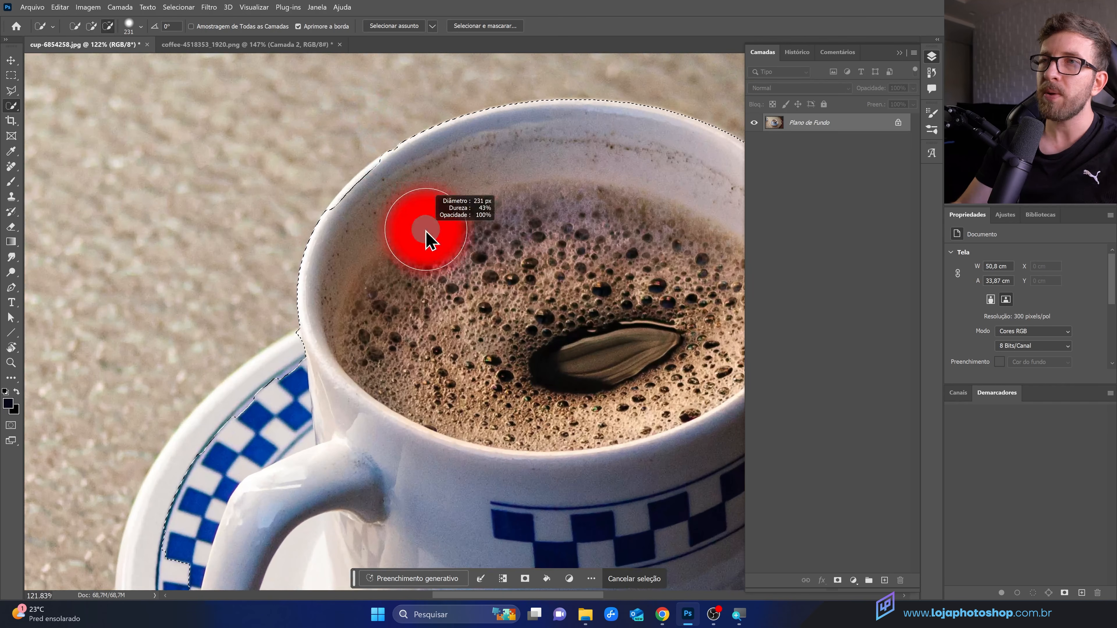
pyautogui.moveTo(371, 205); pyautogui.dragTo(376, 221)
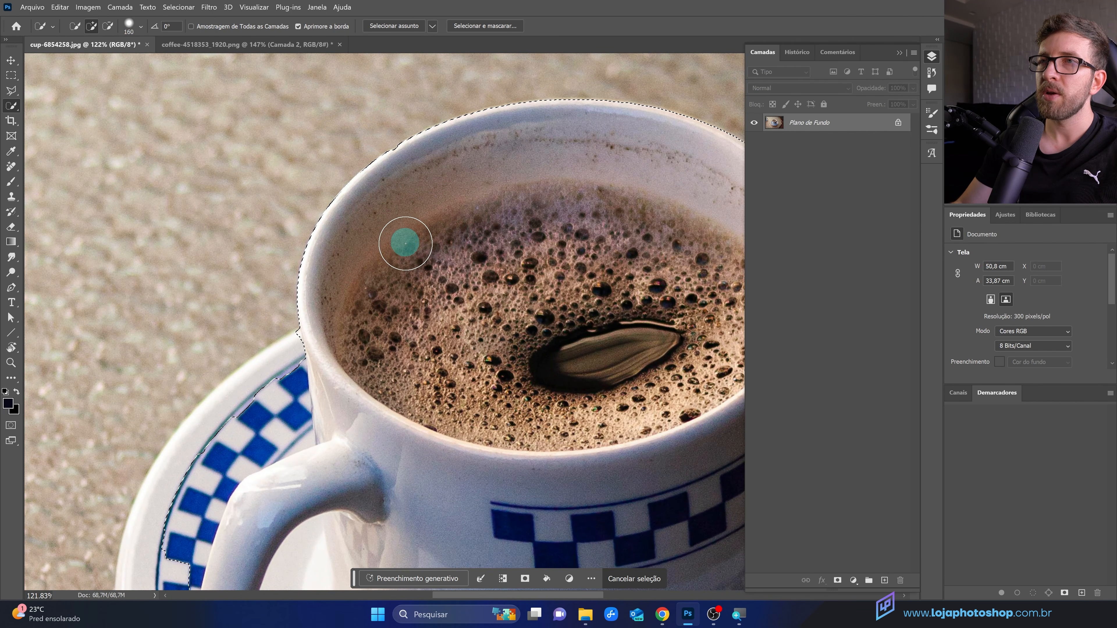
# Step: Extend the selection over the cup handle and the saucer with further Quick Selection strokes
pyautogui.moveTo(387, 379)
pyautogui.mouseDown()
pyautogui.moveTo(336, 247)
pyautogui.moveTo(341, 58)
pyautogui.moveTo(399, 37)
pyautogui.mouseUp()
pyautogui.moveTo(186, 265)
pyautogui.mouseDown()
pyautogui.moveTo(163, 307)
pyautogui.moveTo(135, 297)
pyautogui.mouseUp()
pyautogui.moveTo(216, 219)
pyautogui.mouseDown()
pyautogui.moveTo(248, 224)
pyautogui.moveTo(217, 299)
pyautogui.moveTo(229, 430)
pyautogui.moveTo(296, 469)
pyautogui.mouseUp()
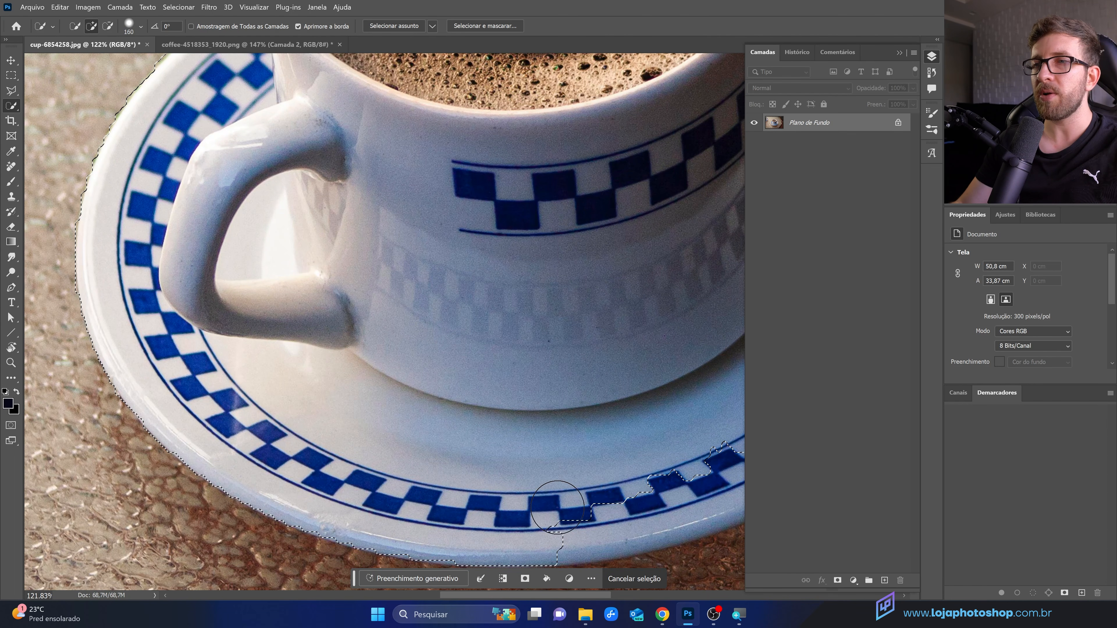
# Step: Add the remaining parts of the saucer's rim to the selection with more strokes
pyautogui.moveTo(597, 505)
pyautogui.mouseDown()
pyautogui.moveTo(550, 478)
pyautogui.moveTo(284, 417)
pyautogui.moveTo(267, 431)
pyautogui.mouseUp()
pyautogui.moveTo(315, 463); pyautogui.dragTo(435, 468)
pyautogui.moveTo(571, 389)
pyautogui.mouseDown()
pyautogui.moveTo(552, 410)
pyautogui.moveTo(637, 304)
pyautogui.moveTo(601, 389)
pyautogui.moveTo(550, 432)
pyautogui.mouseUp()
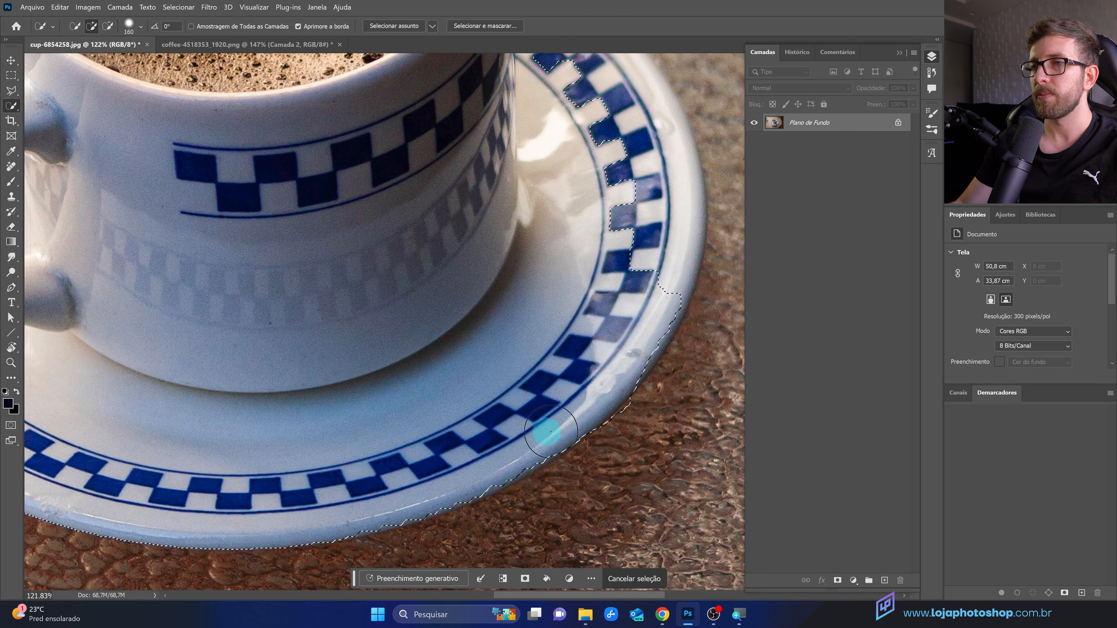
pyautogui.moveTo(590, 390)
pyautogui.mouseDown()
pyautogui.moveTo(566, 349)
pyautogui.moveTo(595, 391)
pyautogui.mouseUp()
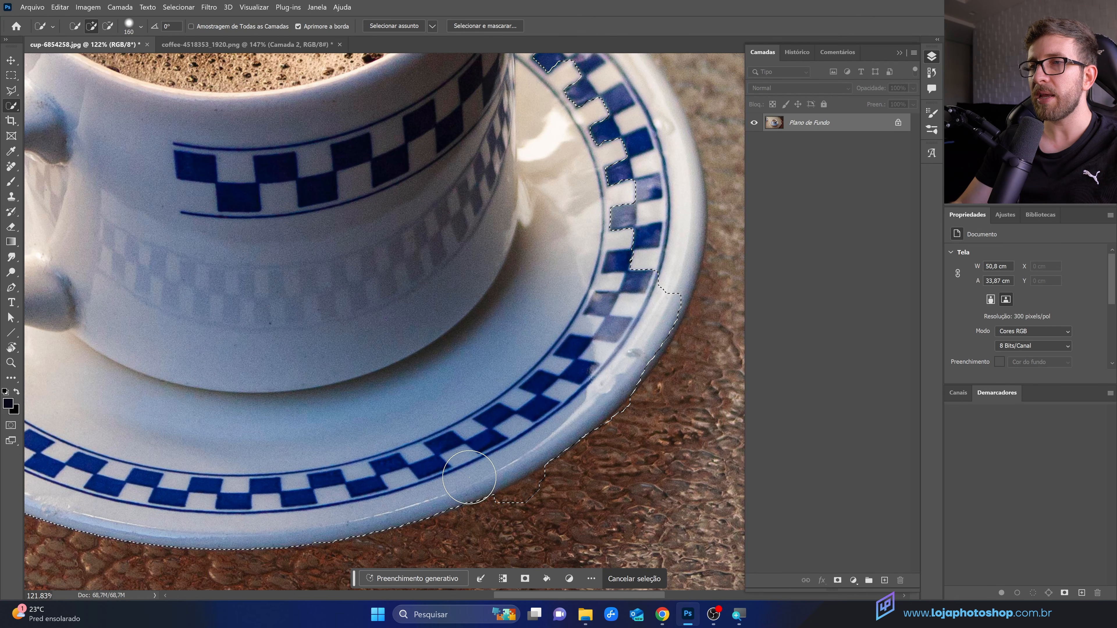
pyautogui.moveTo(580, 477)
pyautogui.mouseDown()
pyautogui.moveTo(624, 467)
pyautogui.moveTo(538, 531)
pyautogui.mouseUp()
# Step: Subtract the background areas caught along the saucer's edge from the selection with a smaller brush
pyautogui.scroll(3, 564, 534)
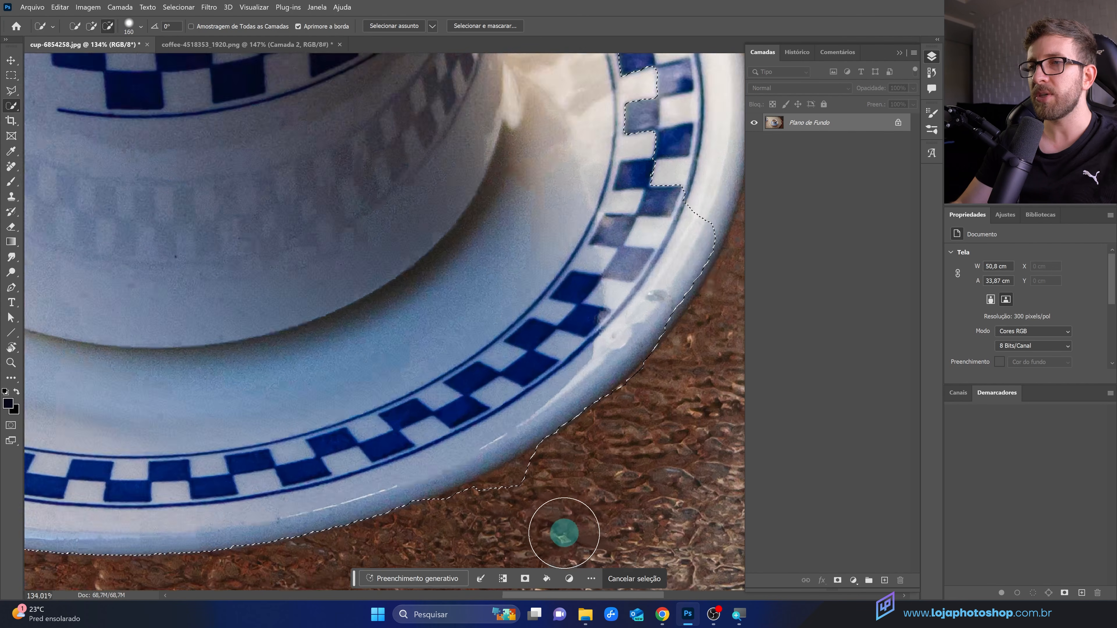
pyautogui.scroll(4, 553, 524)
pyautogui.moveTo(590, 428); pyautogui.dragTo(557, 433)
pyautogui.press('alt')
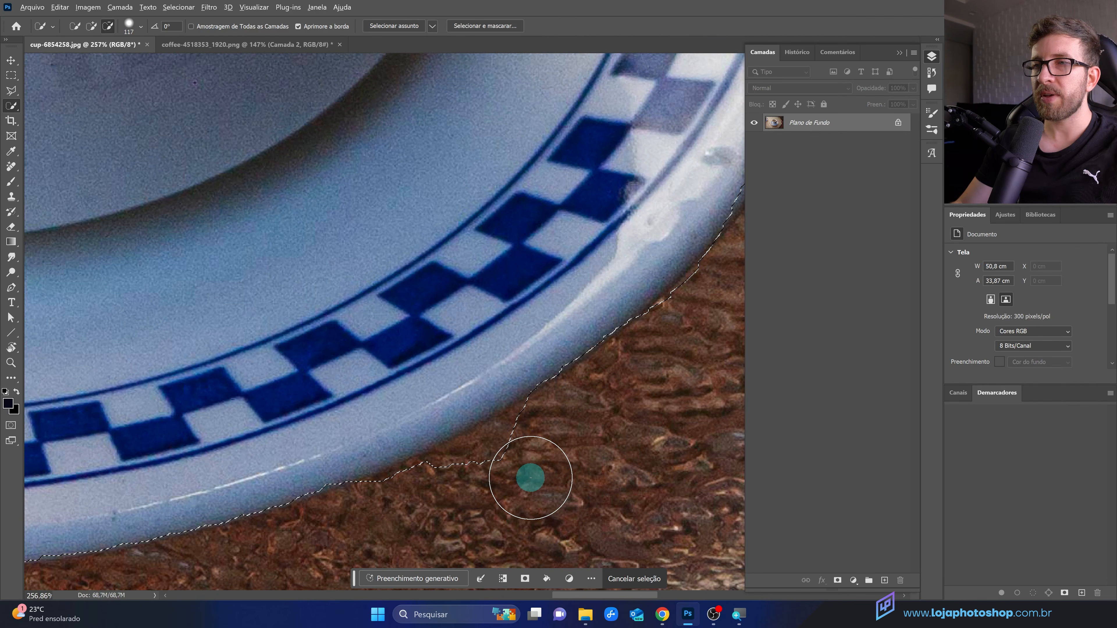
pyautogui.moveTo(530, 477)
pyautogui.mouseDown()
pyautogui.moveTo(488, 505)
pyautogui.moveTo(401, 527)
pyautogui.moveTo(464, 495)
pyautogui.moveTo(427, 510)
pyautogui.moveTo(455, 506)
pyautogui.mouseUp()
pyautogui.moveTo(523, 459)
pyautogui.mouseDown()
pyautogui.moveTo(457, 477)
pyautogui.moveTo(495, 487)
pyautogui.moveTo(403, 521)
pyautogui.moveTo(570, 462)
pyautogui.moveTo(622, 422)
pyautogui.mouseUp()
pyautogui.scroll(-5, 491, 427)
pyautogui.moveTo(491, 426); pyautogui.dragTo(617, 361)
pyautogui.moveTo(605, 299); pyautogui.dragTo(502, 483)
pyautogui.moveTo(543, 298); pyautogui.dragTo(421, 209)
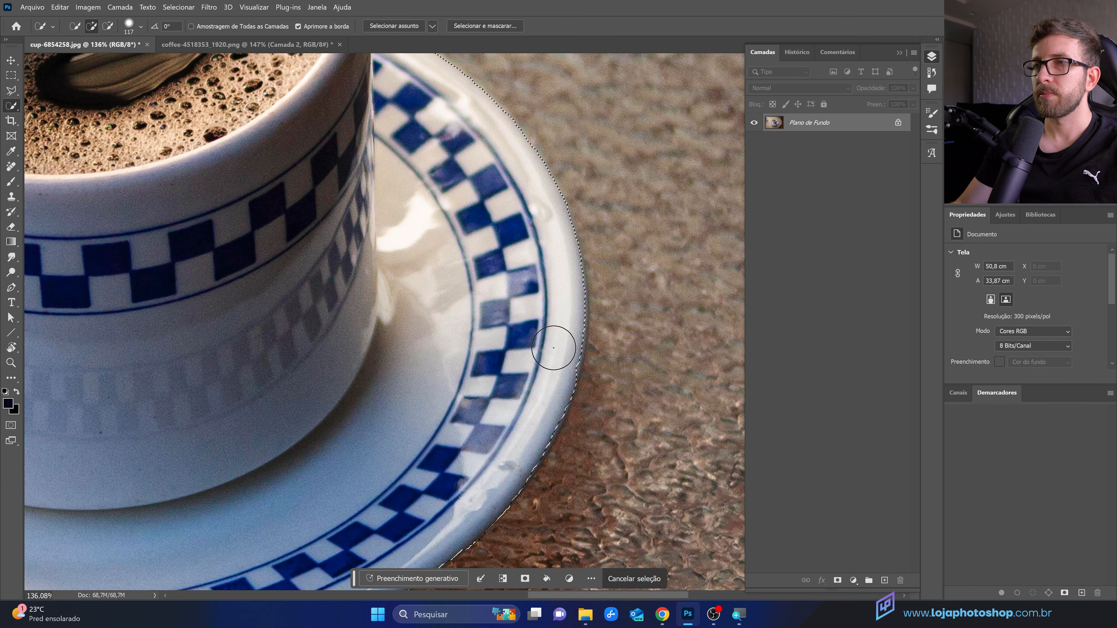
pyautogui.scroll(-10, 565, 422)
pyautogui.scroll(3, 326, 343)
pyautogui.scroll(-3, 327, 255)
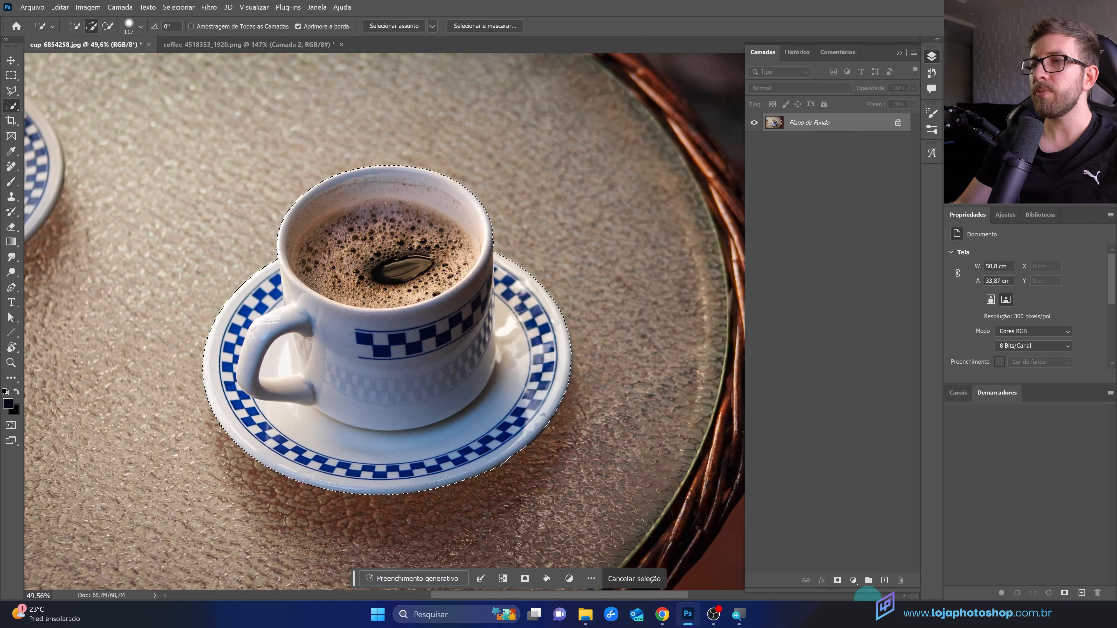
# Step: Clear the current selection and automatically select the cup and saucer with Select Subject
pyautogui.click(838, 580)
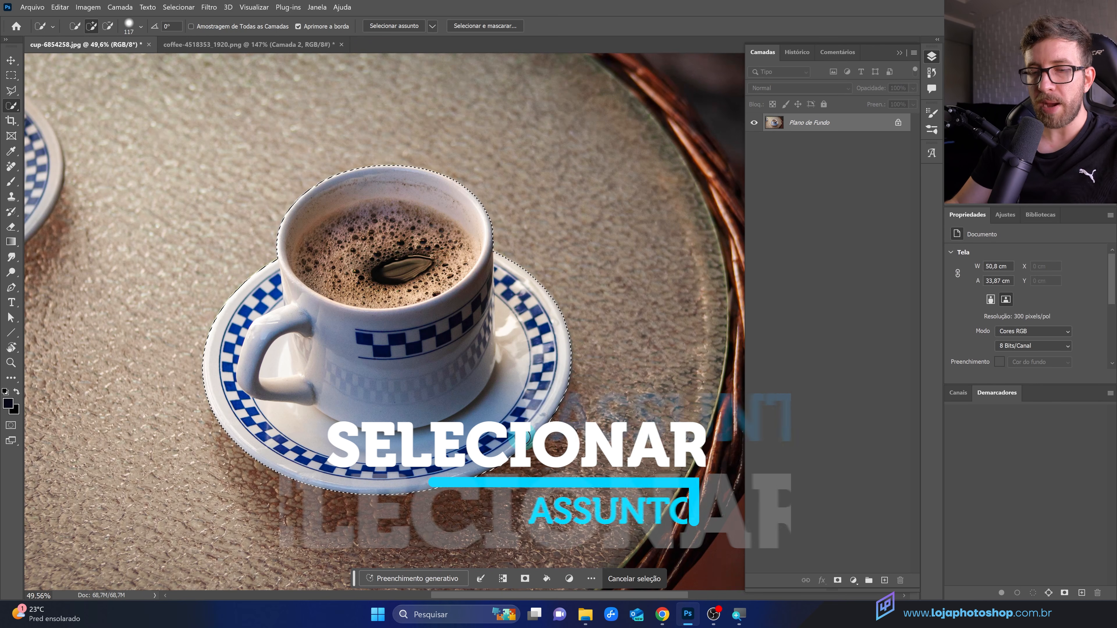
pyautogui.hotkey('ctrl', 'd')
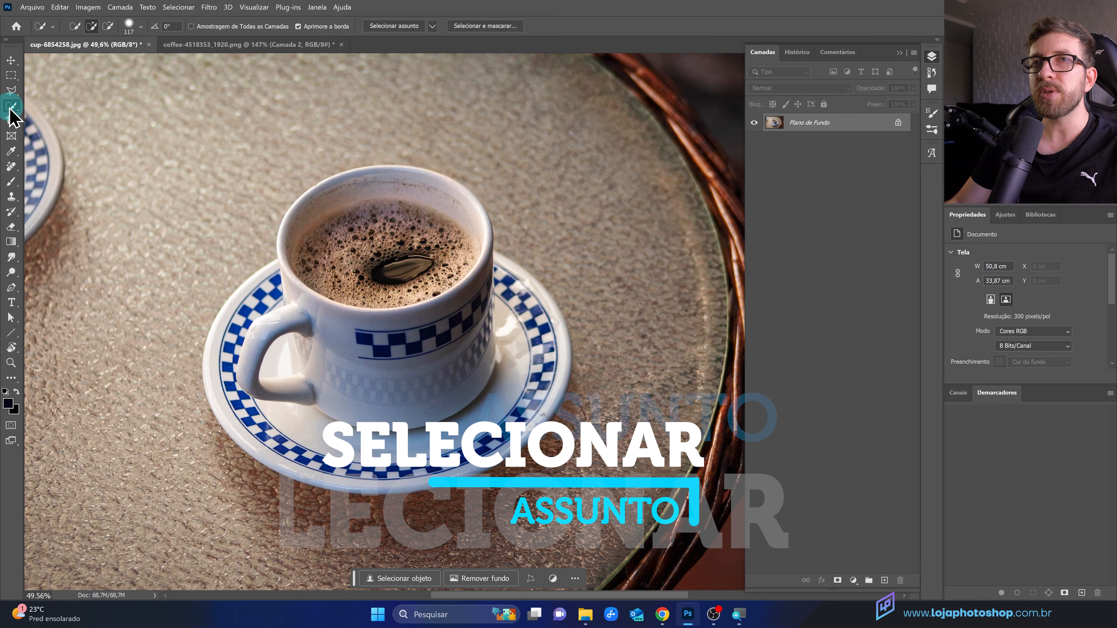
pyautogui.click(396, 27)
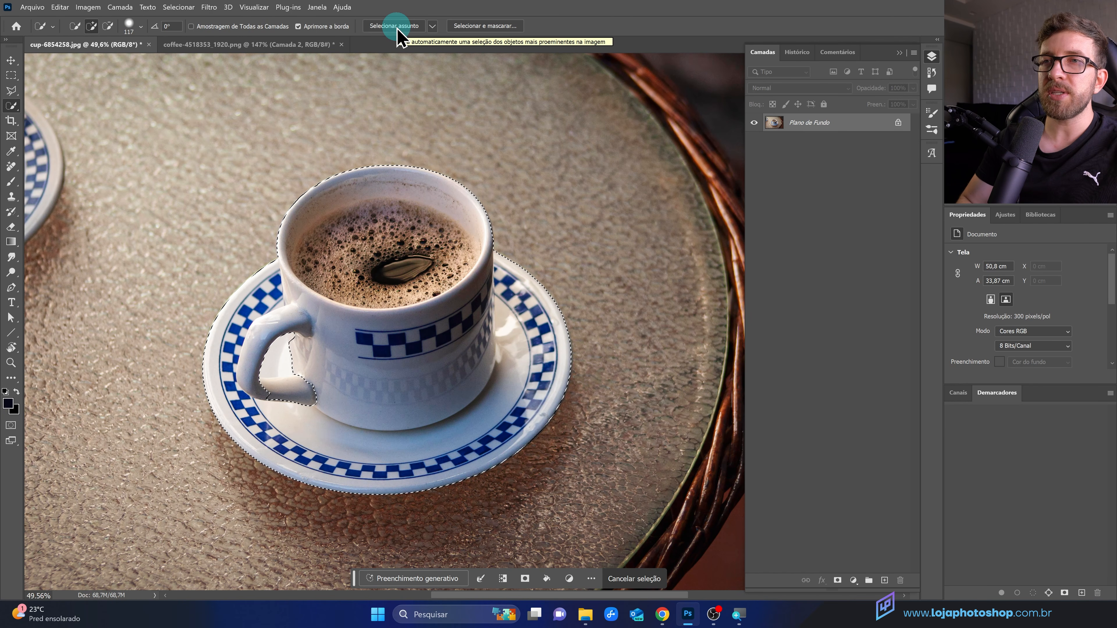
# Step: Add the saucer area inside the cup handle to the selection with Quick Selection strokes
pyautogui.scroll(1, 550, 405)
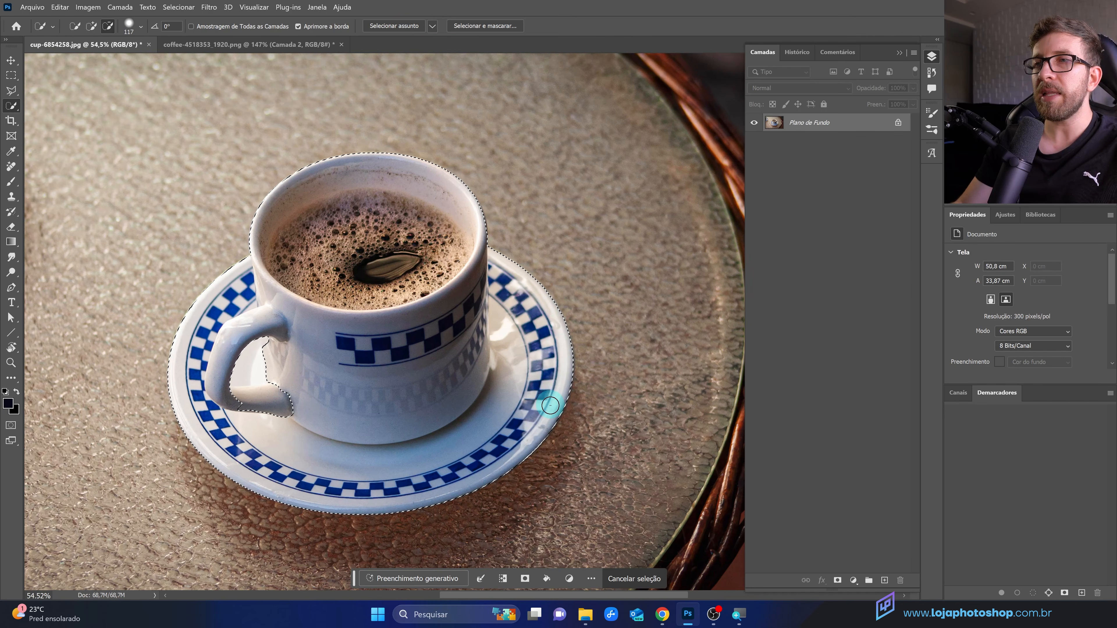
pyautogui.scroll(2, 550, 405)
pyautogui.scroll(1, 516, 464)
pyautogui.scroll(1, 296, 400)
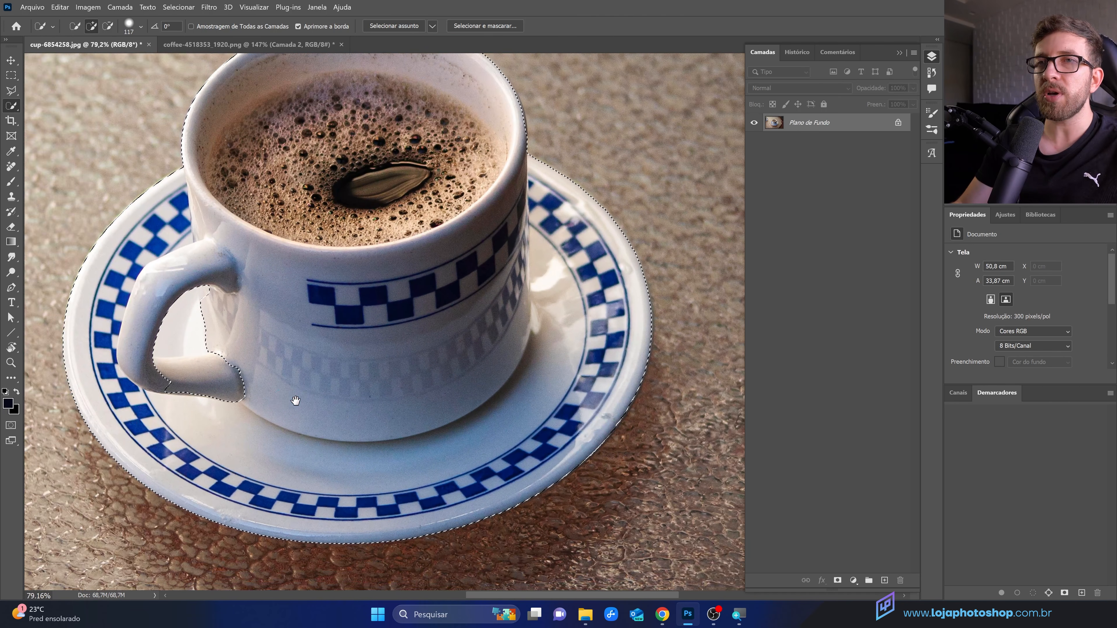
pyautogui.moveTo(296, 400); pyautogui.dragTo(365, 401)
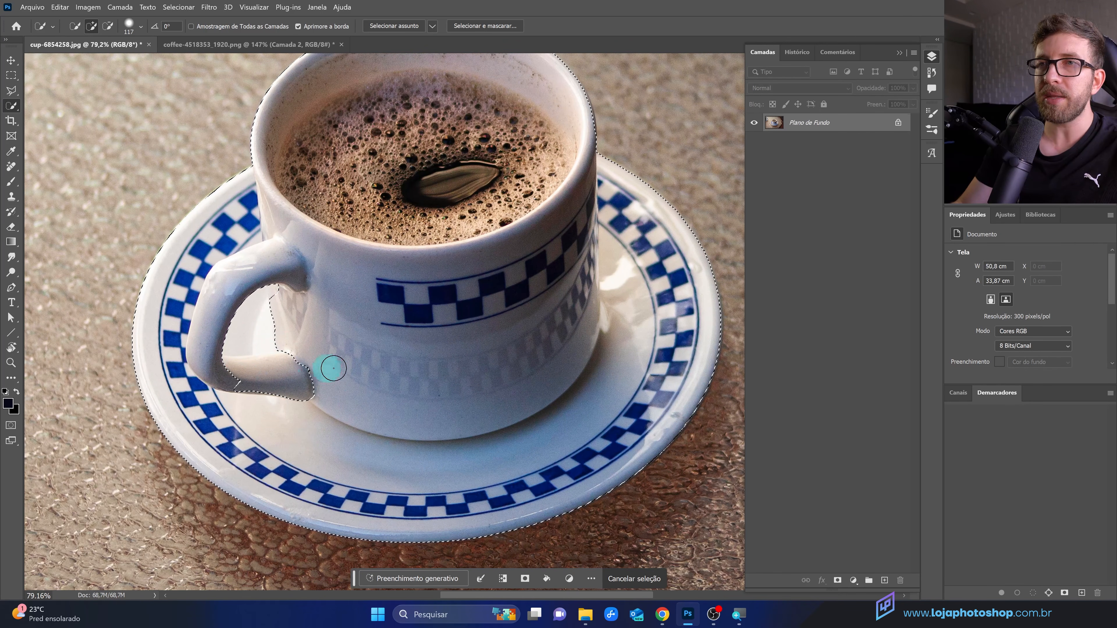
pyautogui.rightClick(15, 109)
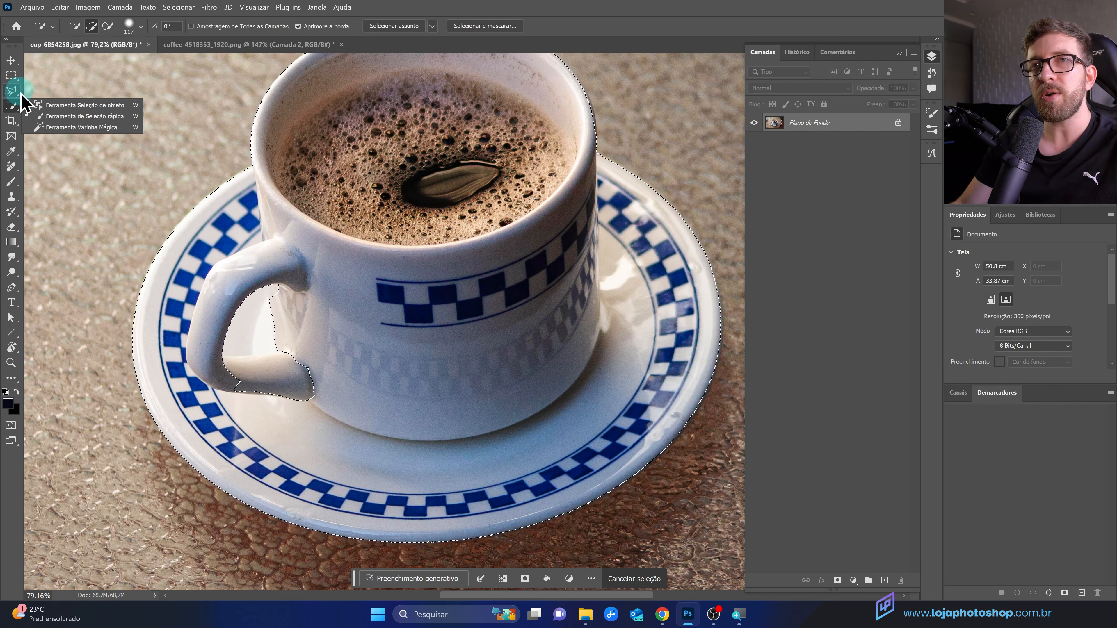
pyautogui.click(50, 116)
pyautogui.moveTo(274, 242); pyautogui.dragTo(249, 309)
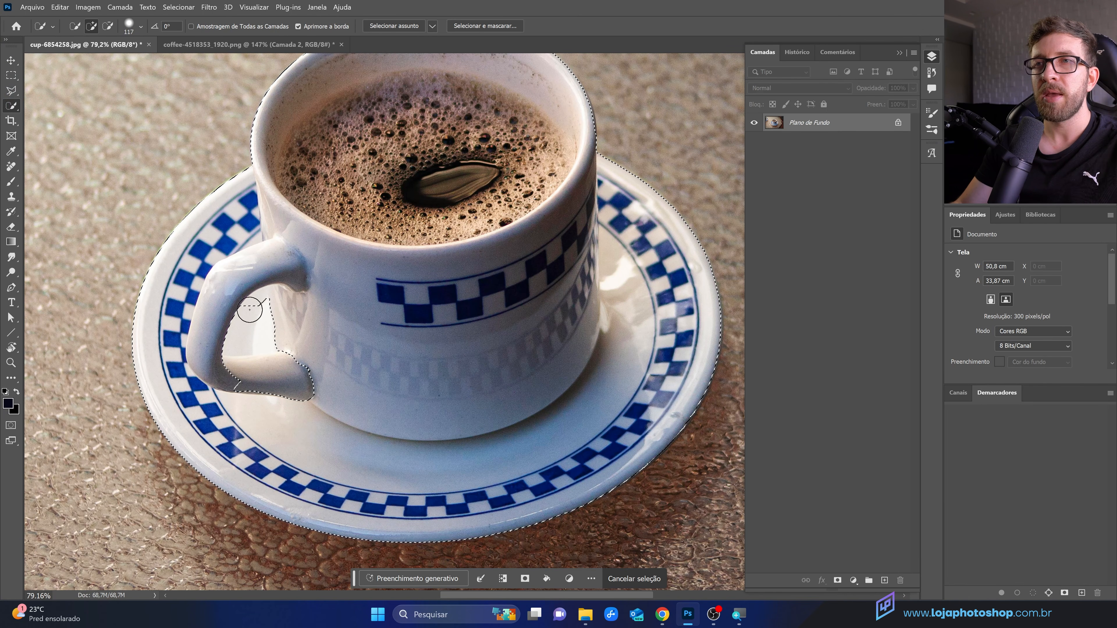
pyautogui.moveTo(292, 385); pyautogui.dragTo(274, 392)
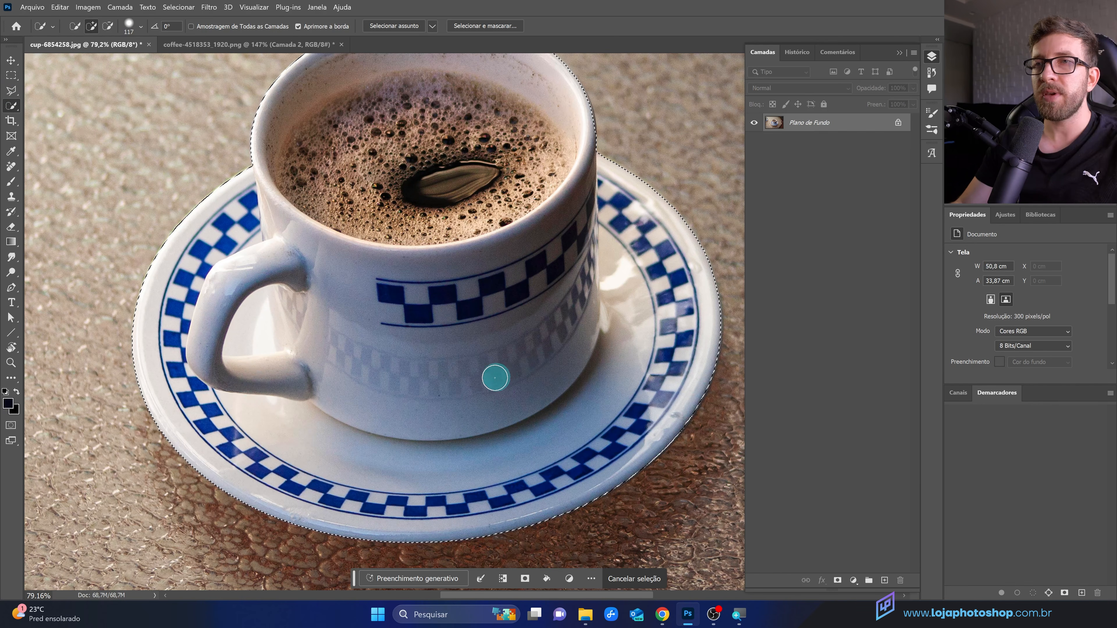
# Step: Mask the layer with the cup-and-saucer selection, then undo the mask and clear the selection
pyautogui.scroll(-3, 369, 416)
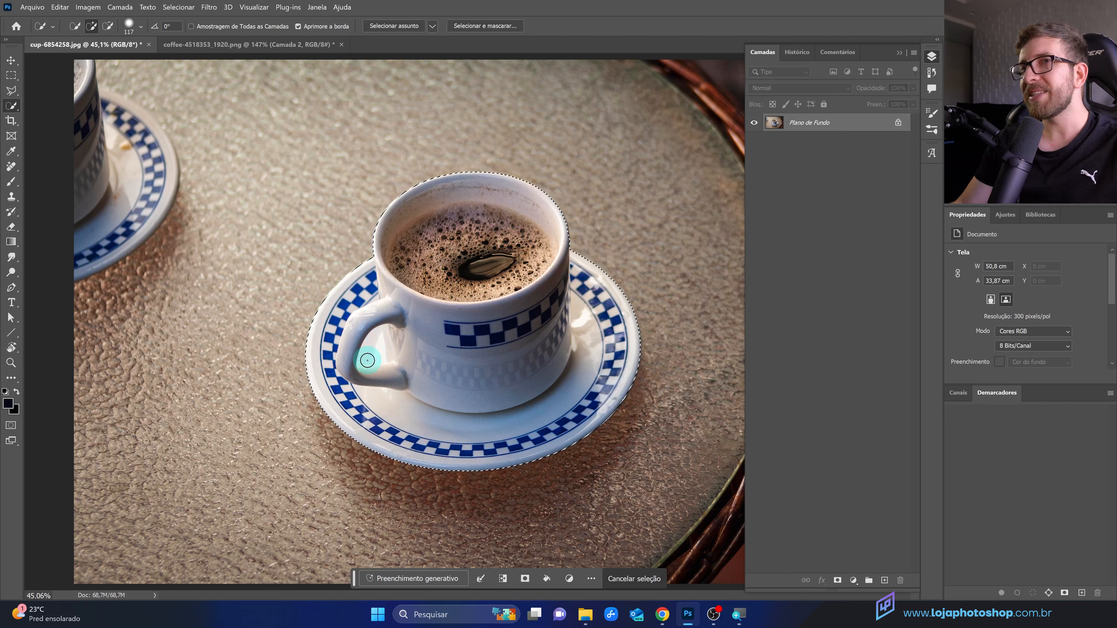
pyautogui.click(838, 582)
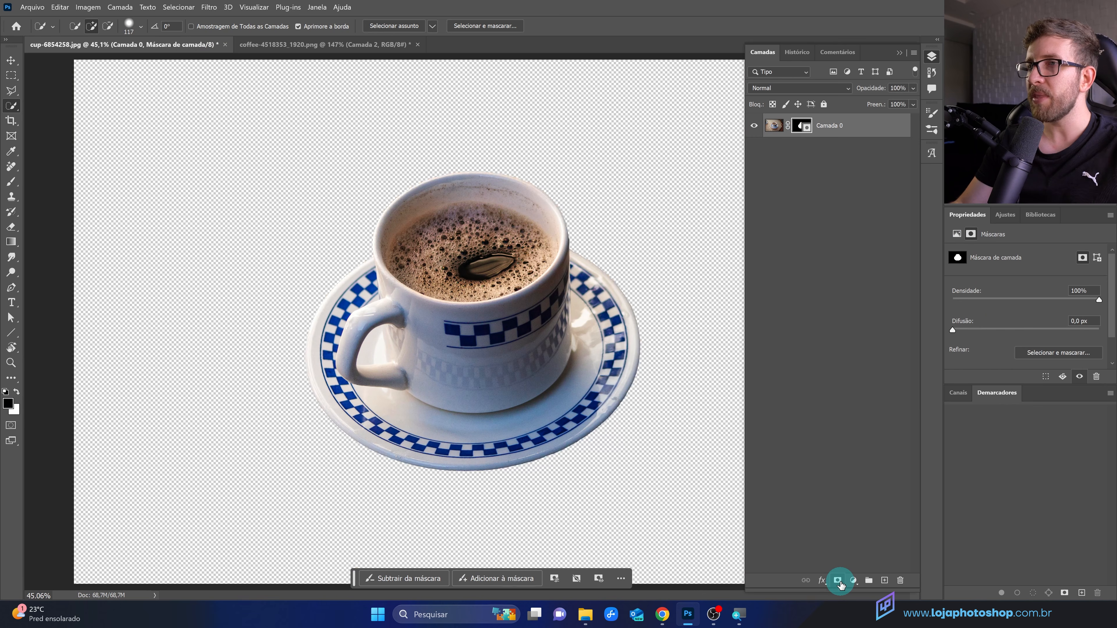
pyautogui.scroll(1, 645, 453)
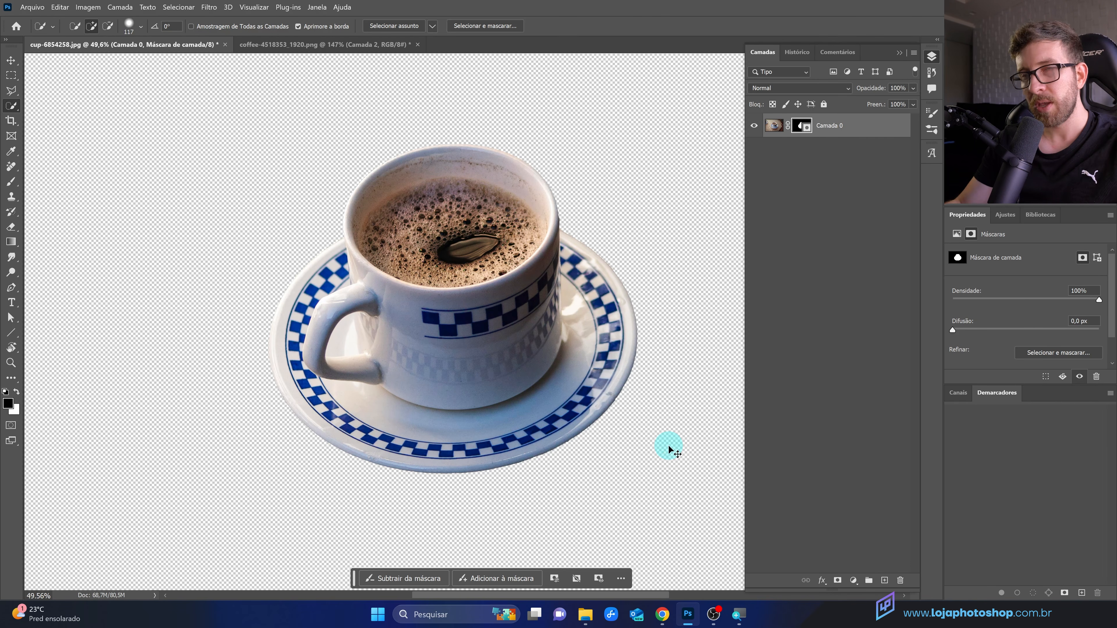
pyautogui.hotkey('ctrl', 'z')
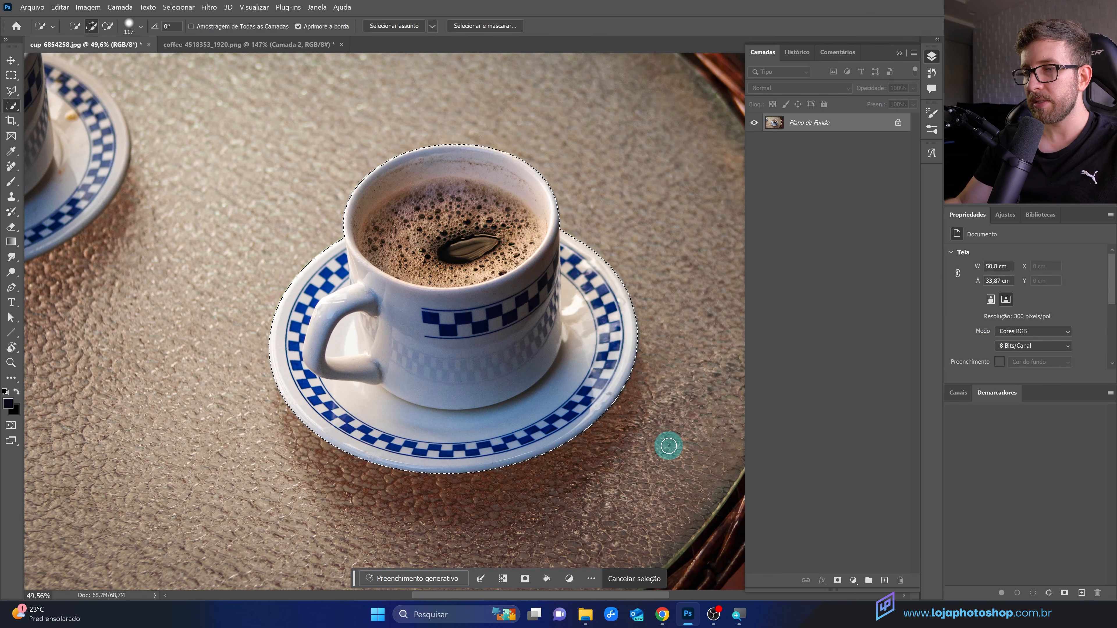
pyautogui.hotkey('ctrl', 'd')
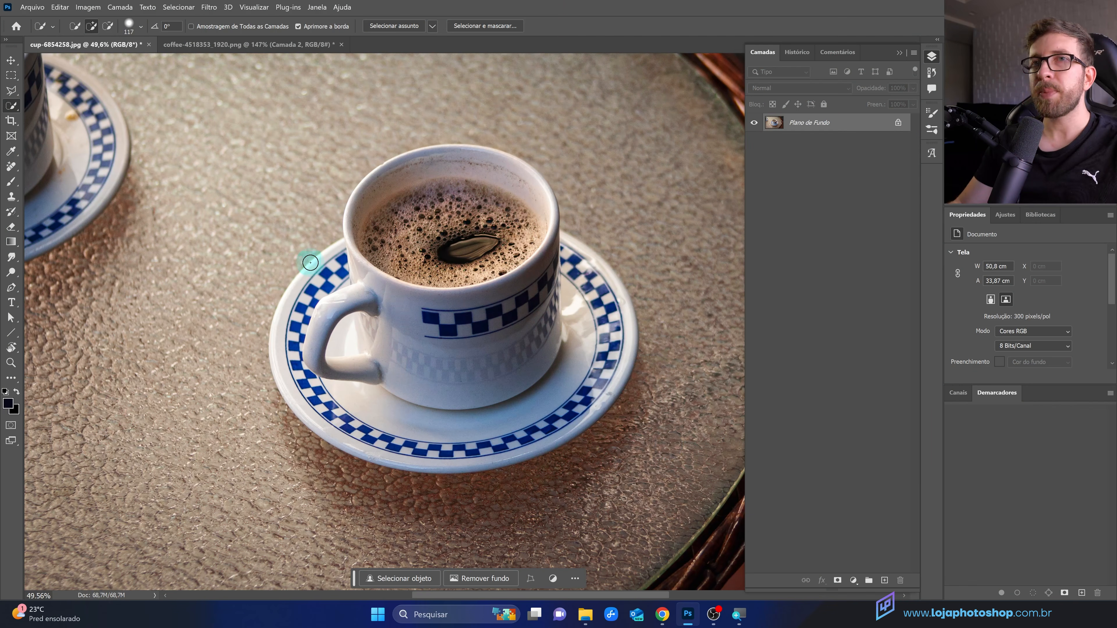
# Step: Select the cup and then the cup with its saucer using the Object Selection tool with Object Finder refreshed
pyautogui.click(15, 109)
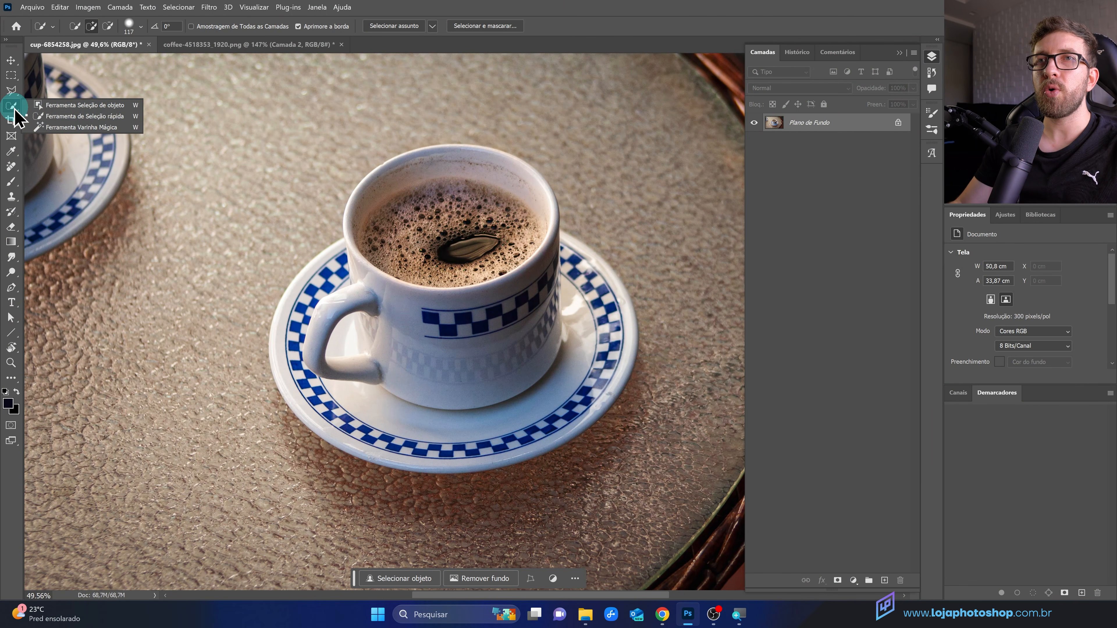
pyautogui.click(42, 105)
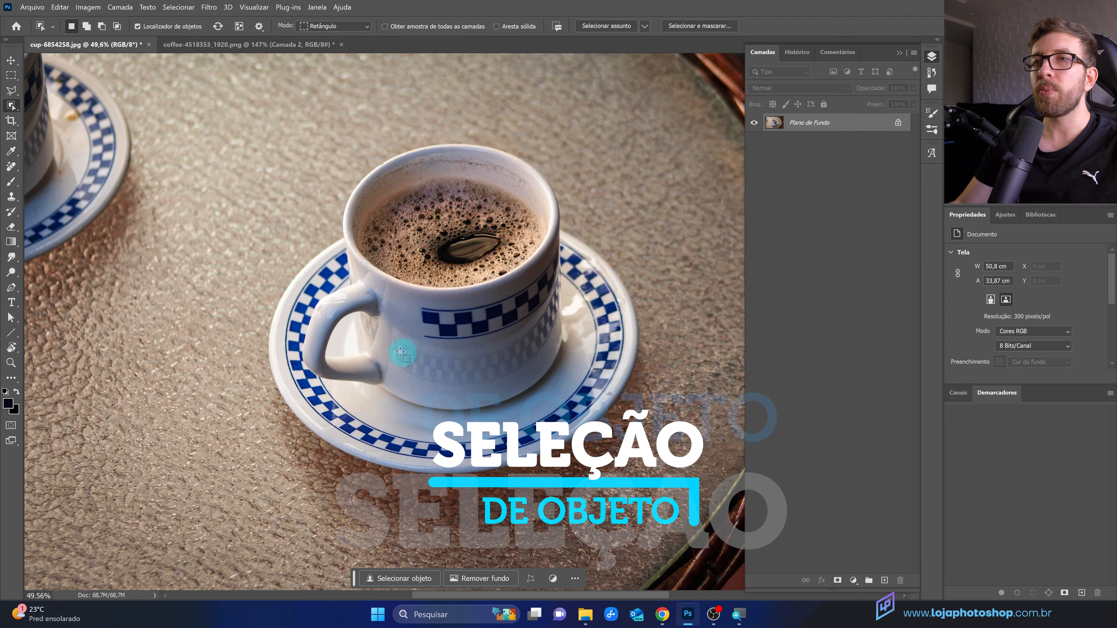
pyautogui.click(217, 26)
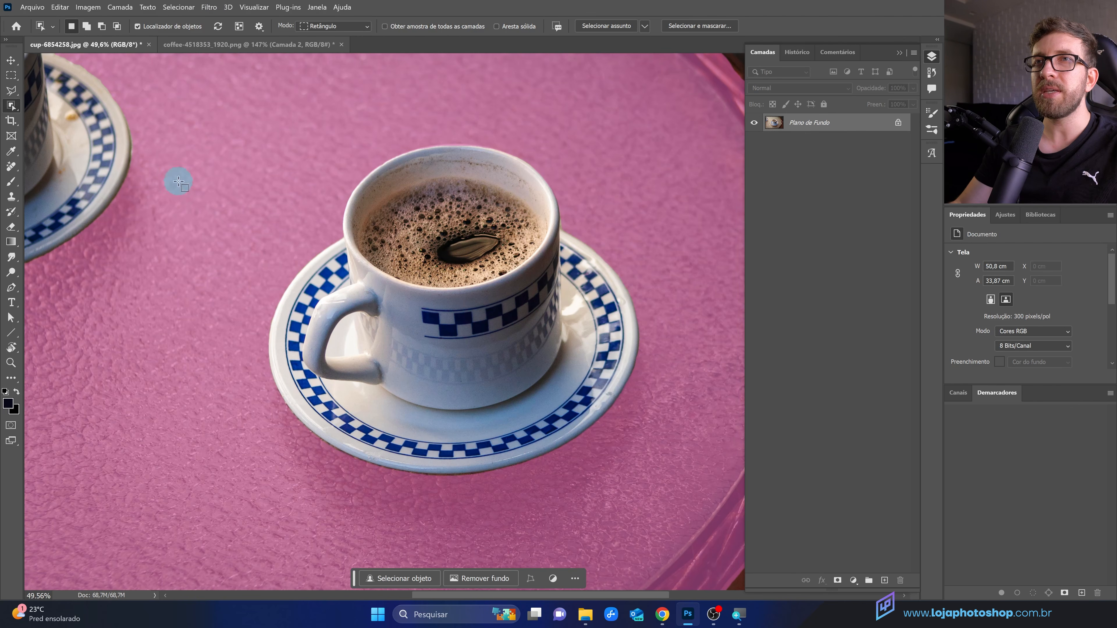
pyautogui.scroll(-3, 200, 287)
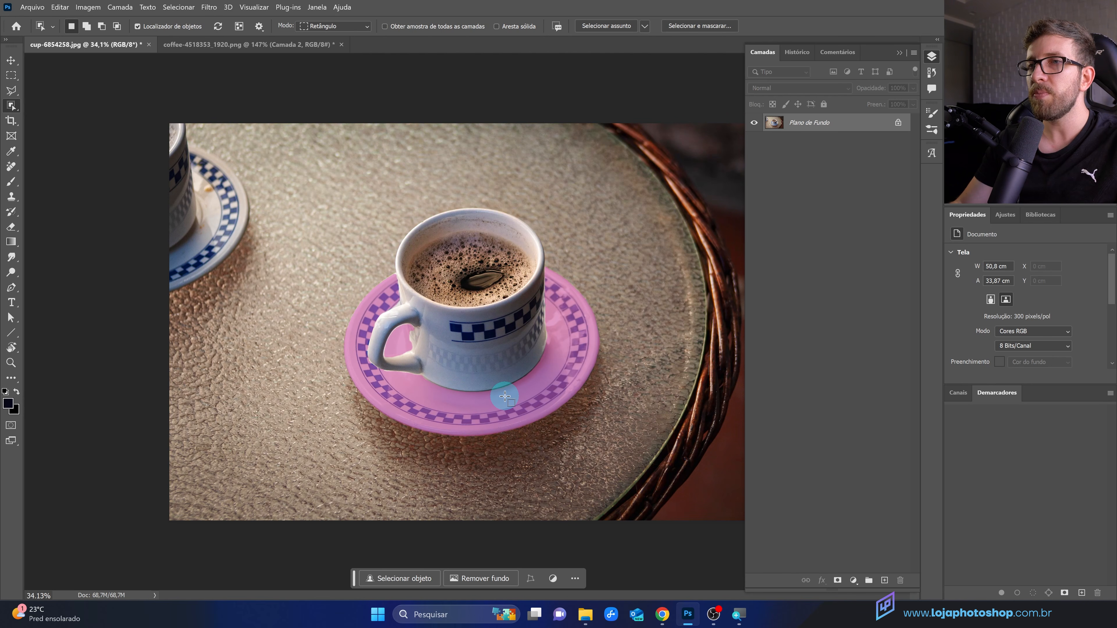
pyautogui.scroll(4, 505, 397)
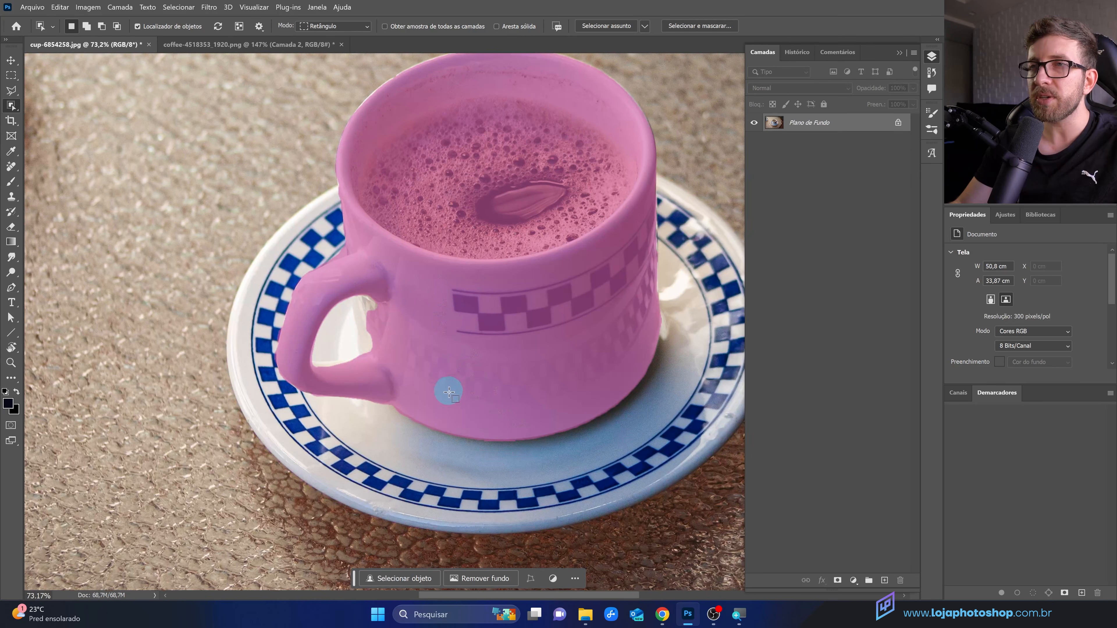
pyautogui.scroll(-3, 399, 356)
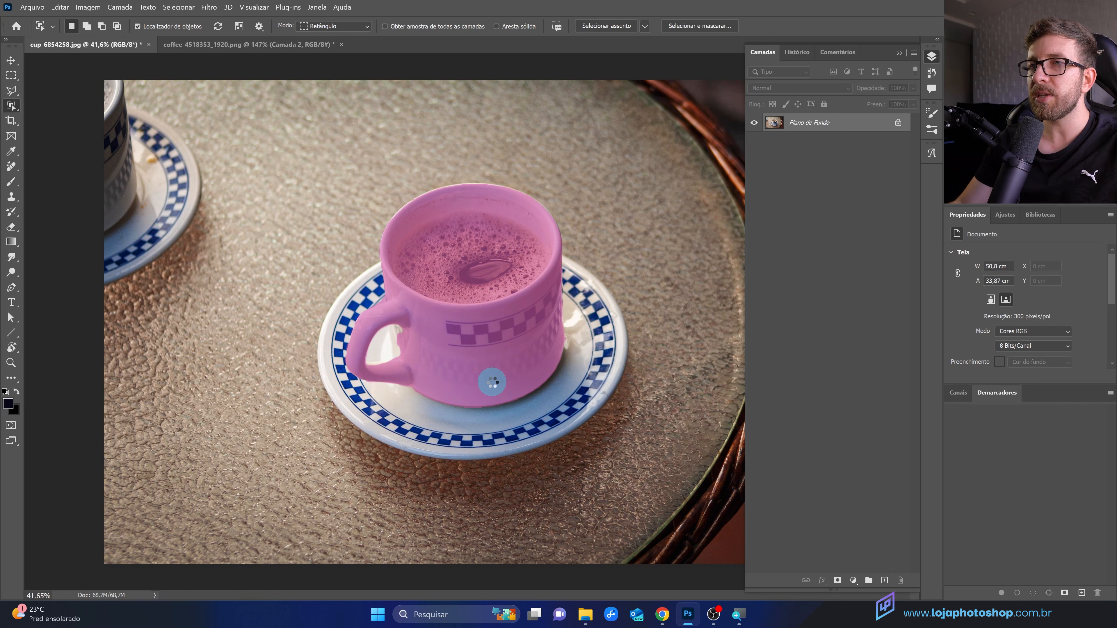
pyautogui.click(469, 373)
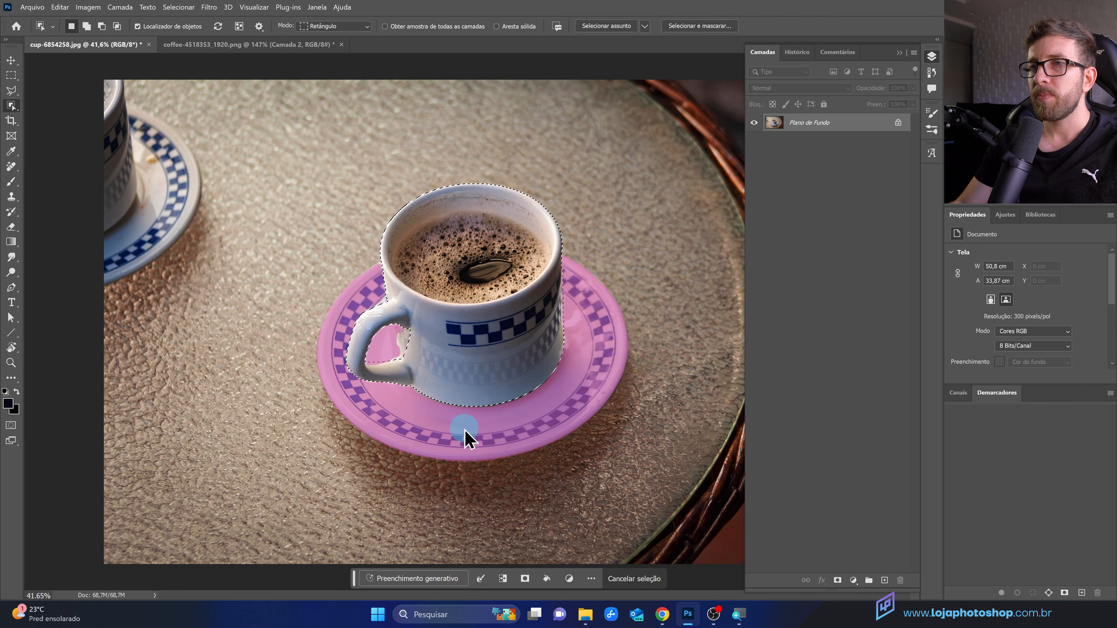
pyautogui.keyDown('shift'); pyautogui.click(444, 425); pyautogui.keyUp('shift')
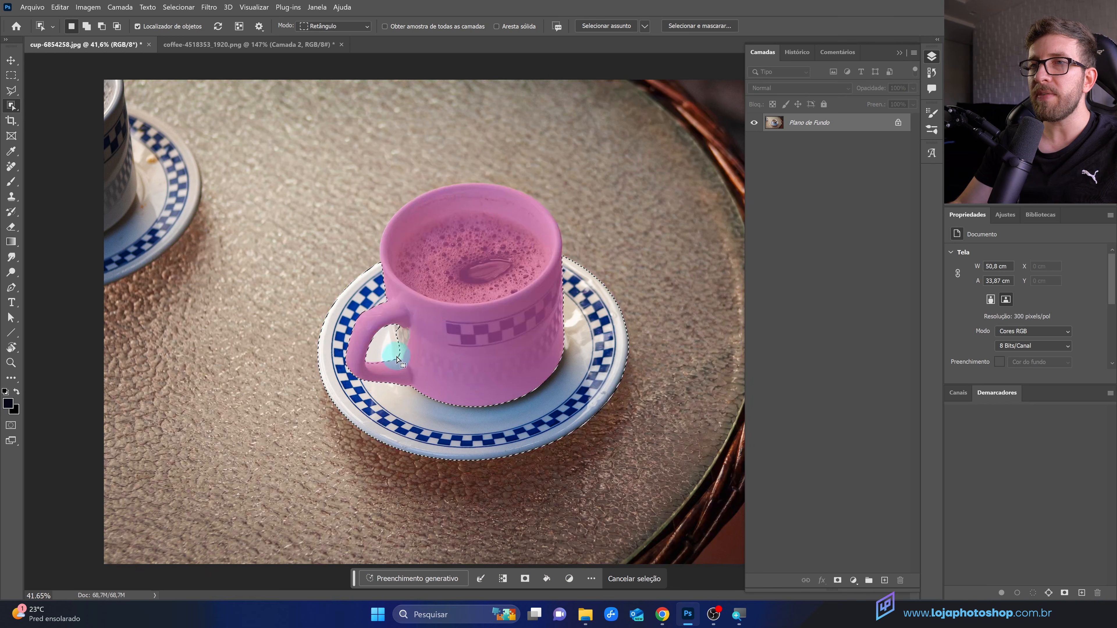
# Step: Add the gap inside the handle with Quick Selection strokes, then clear the selection
pyautogui.rightClick(12, 106)
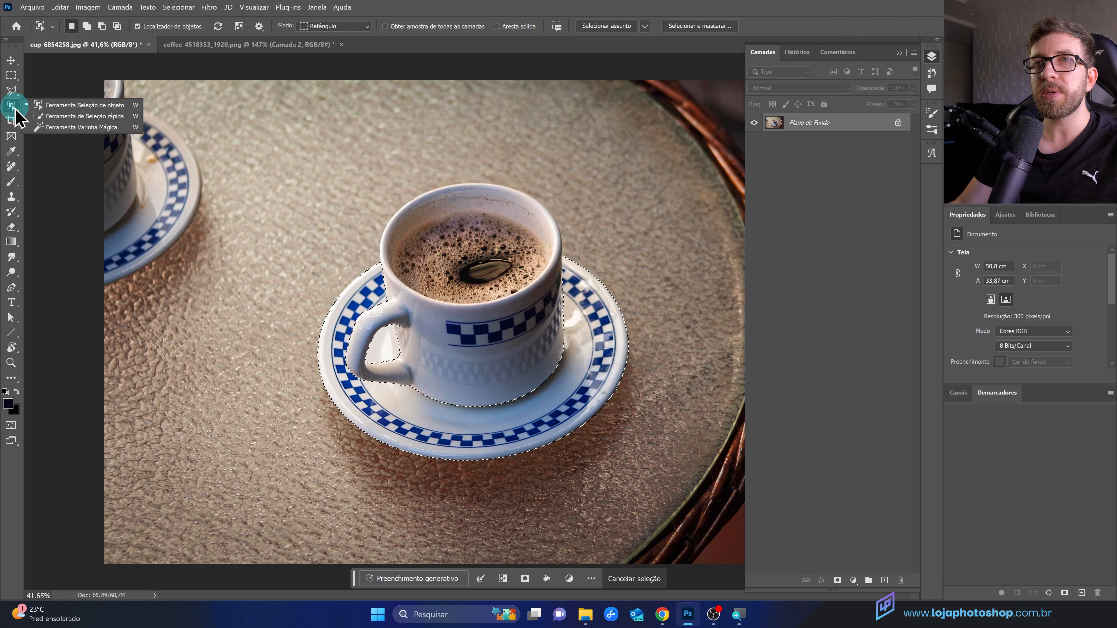
pyautogui.click(52, 116)
pyautogui.moveTo(363, 333)
pyautogui.mouseDown()
pyautogui.moveTo(397, 338)
pyautogui.moveTo(380, 362)
pyautogui.moveTo(409, 371)
pyautogui.mouseUp()
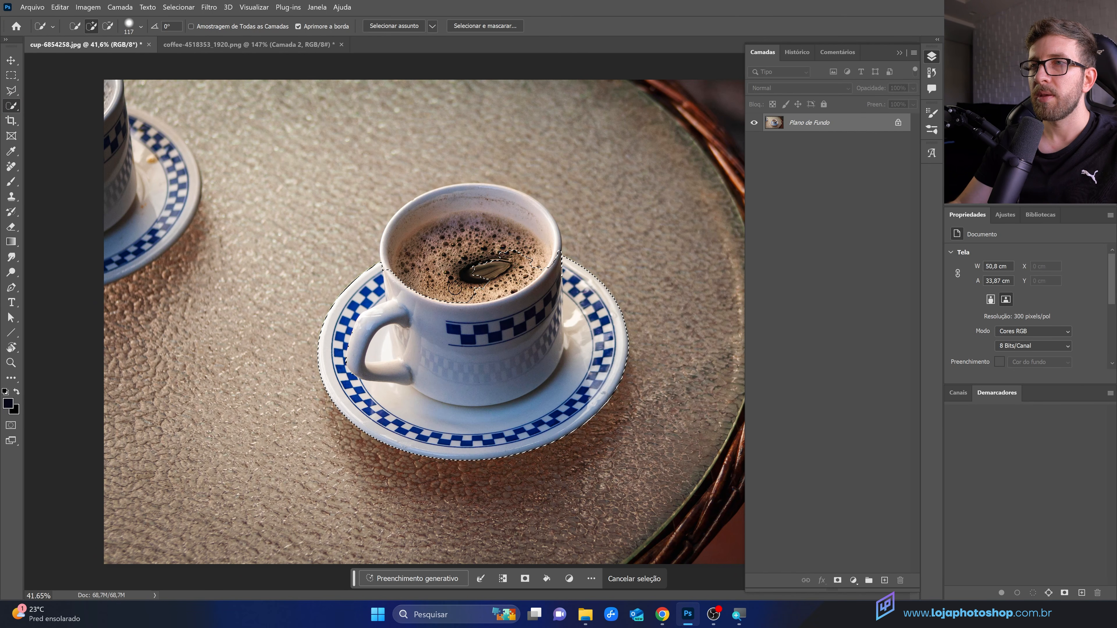
pyautogui.moveTo(511, 265)
pyautogui.mouseDown()
pyautogui.moveTo(449, 263)
pyautogui.moveTo(436, 283)
pyautogui.moveTo(458, 300)
pyautogui.mouseUp()
pyautogui.hotkey('ctrl', 'd')
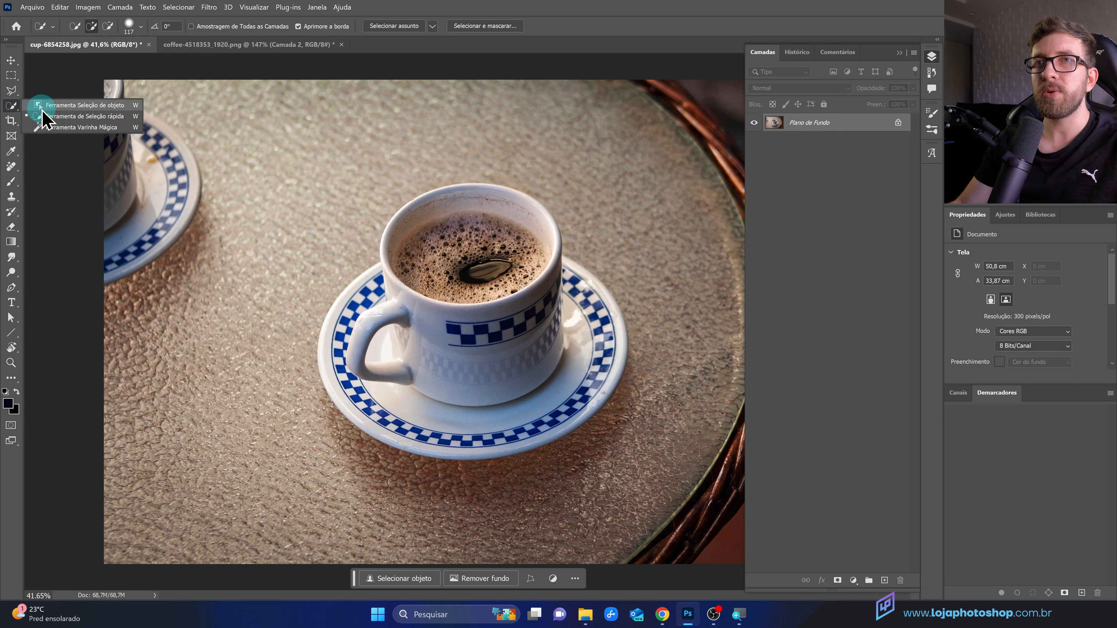
# Step: Select the cup with the Object Selection tool and add the saucer to the selection
pyautogui.hotkey('shift', 'w')
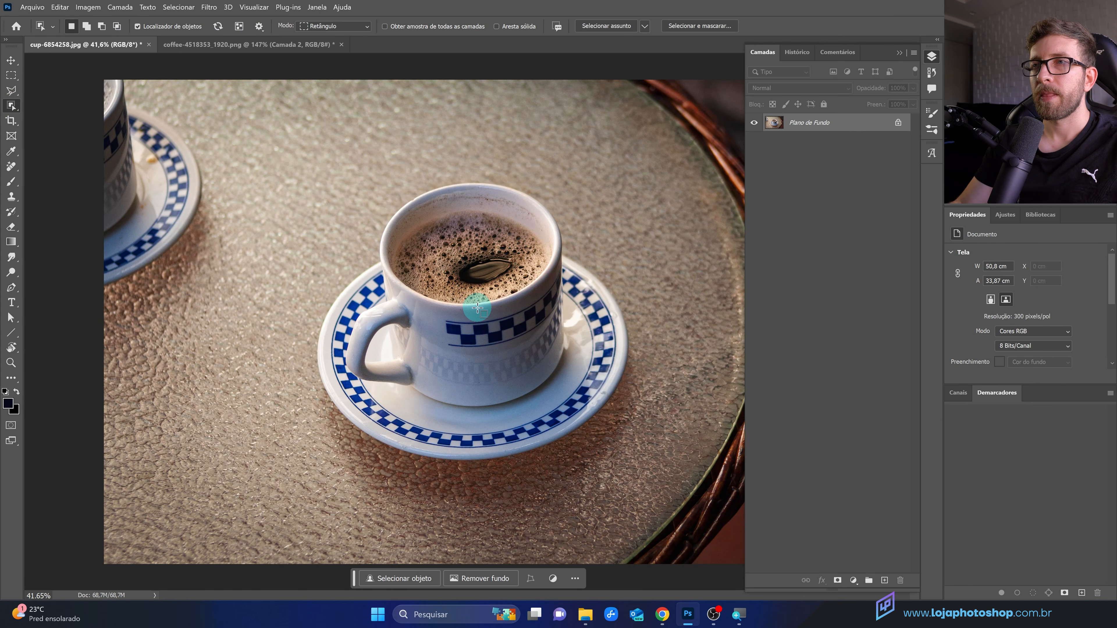
pyautogui.click(452, 307)
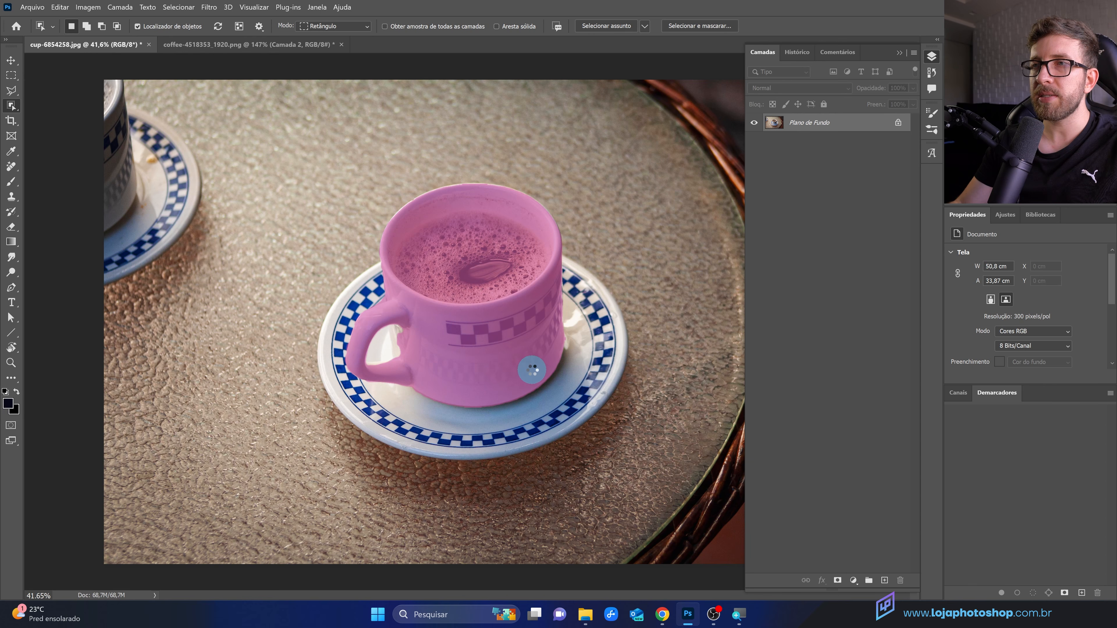
pyautogui.press('shift')
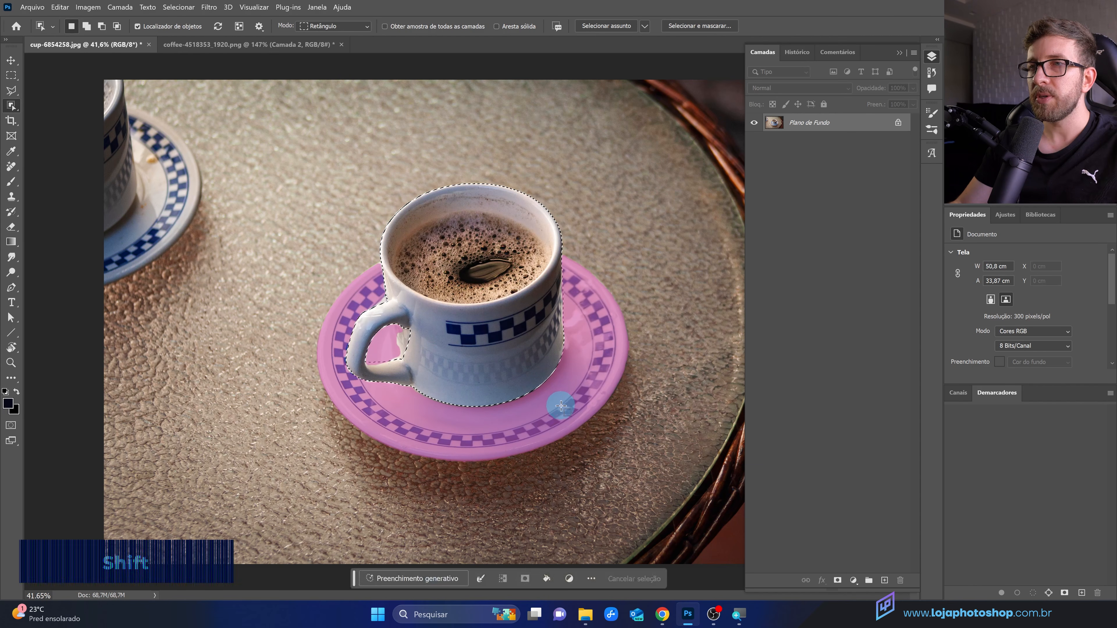
pyautogui.keyDown('shift'); pyautogui.click(552, 430); pyautogui.keyUp('shift')
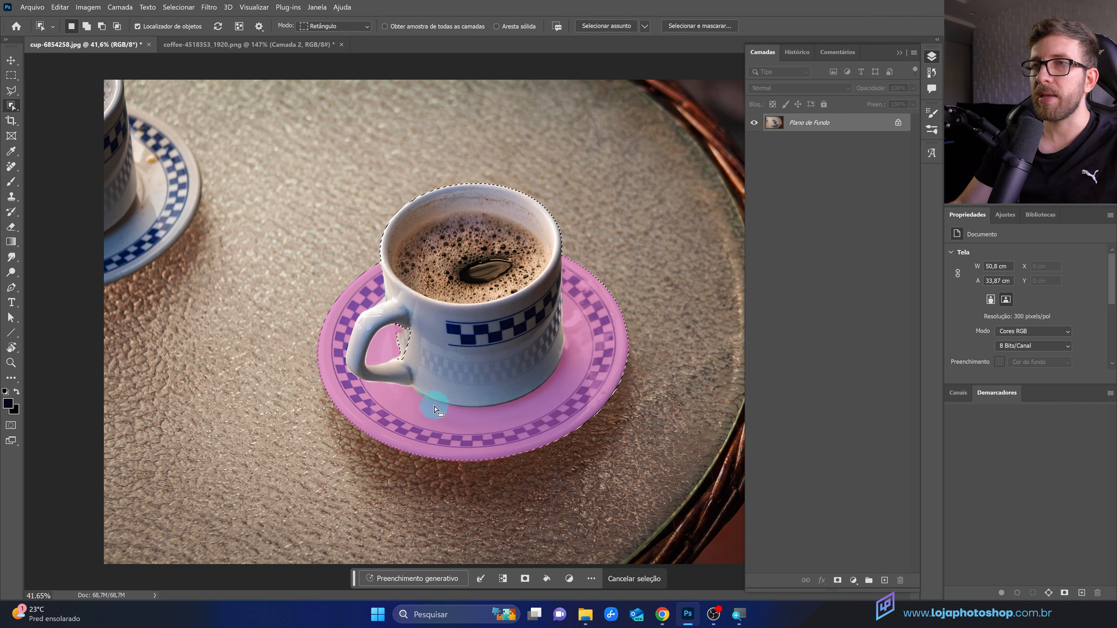
# Step: Add the saucer area inside the cup handle to the selection with a Quick Selection stroke
pyautogui.scroll(3, 432, 391)
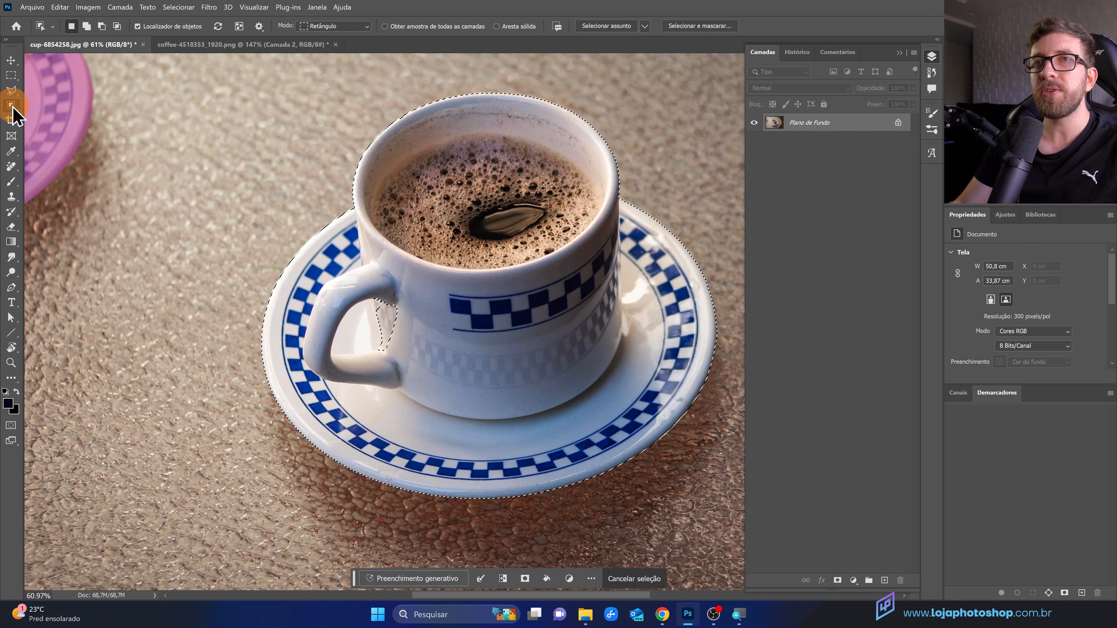
pyautogui.rightClick(11, 106)
pyautogui.click(48, 125)
pyautogui.moveTo(381, 337)
pyautogui.mouseDown()
pyautogui.moveTo(380, 301)
pyautogui.moveTo(386, 310)
pyautogui.mouseUp()
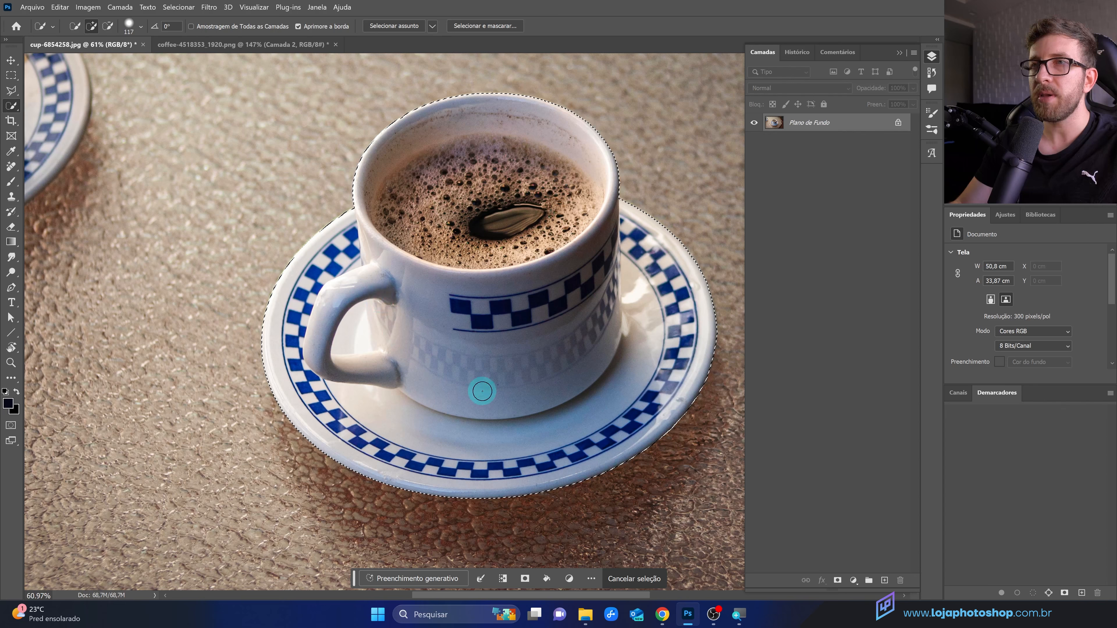
# Step: Mask the layer with the cup-and-saucer selection to remove the table background
pyautogui.click(838, 580)
pyautogui.scroll(-4, 544, 499)
pyautogui.scroll(1, 499, 407)
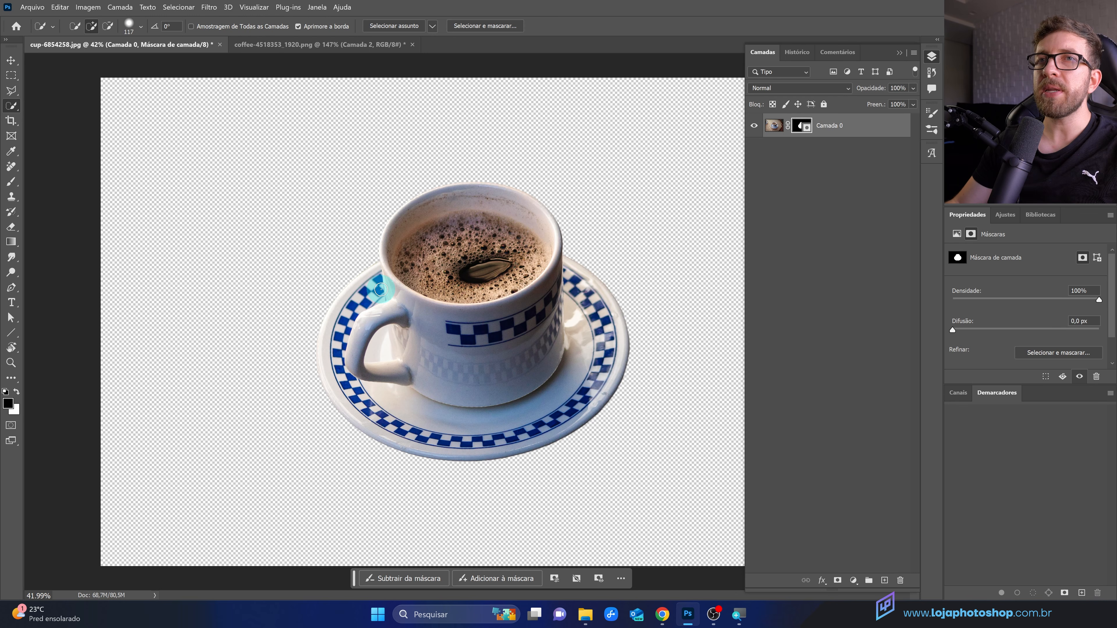
# Step: Switch to the coffee-4518353_1920.png document and delete the Camada 2 layer
pyautogui.click(282, 45)
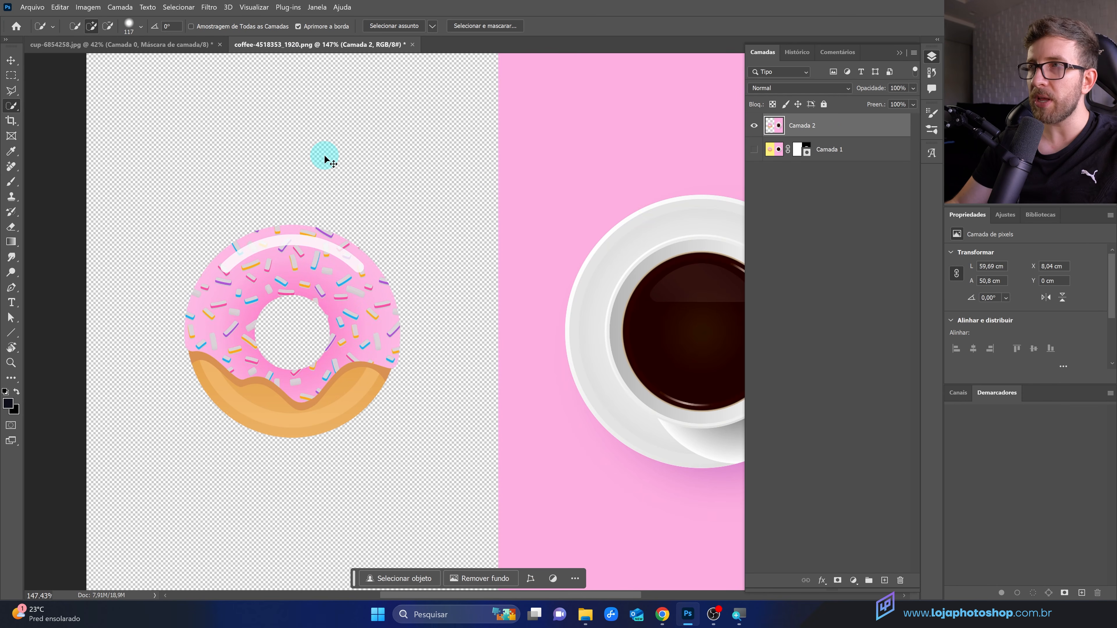
pyautogui.moveTo(843, 128); pyautogui.dragTo(900, 580)
# Step: Delete Camada 1's layer mask without applying it
pyautogui.moveTo(802, 125); pyautogui.dragTo(899, 580)
pyautogui.click(666, 242)
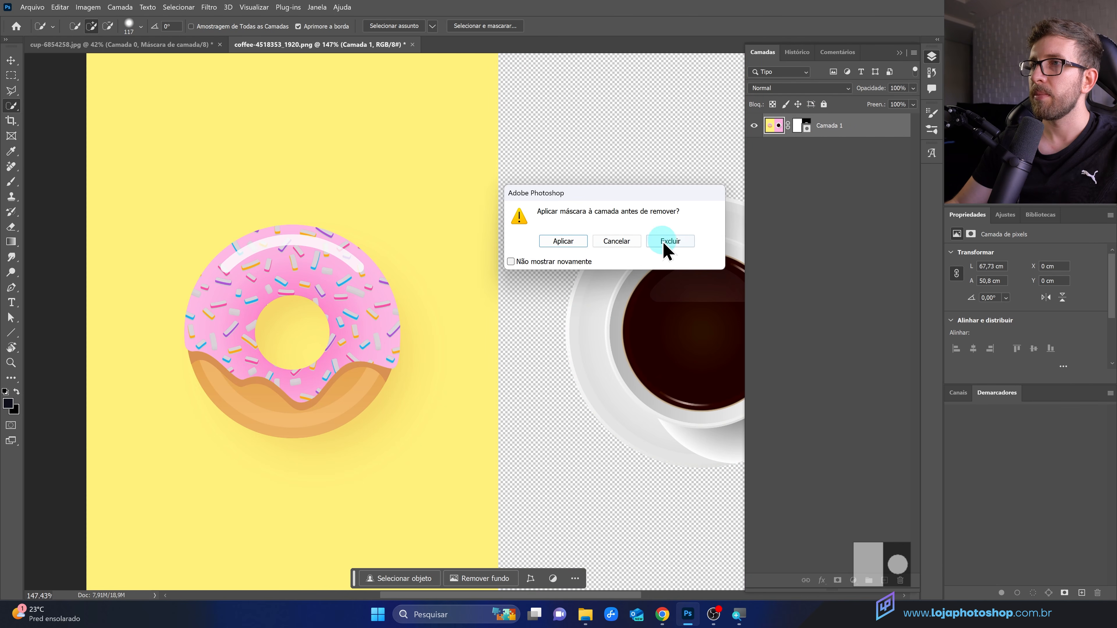
pyautogui.scroll(-6, 321, 286)
pyautogui.scroll(5, 629, 307)
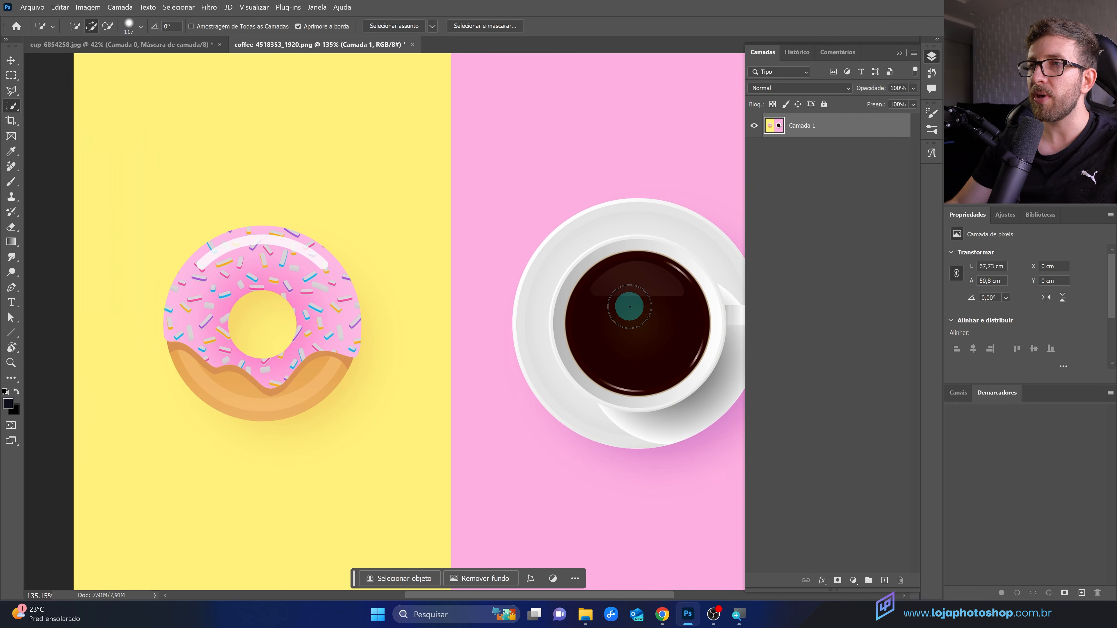
# Step: Try erasing the yellow background twice with the Magic Eraser tool at tolerance 10, undoing each attempt
pyautogui.rightClick(842, 128)
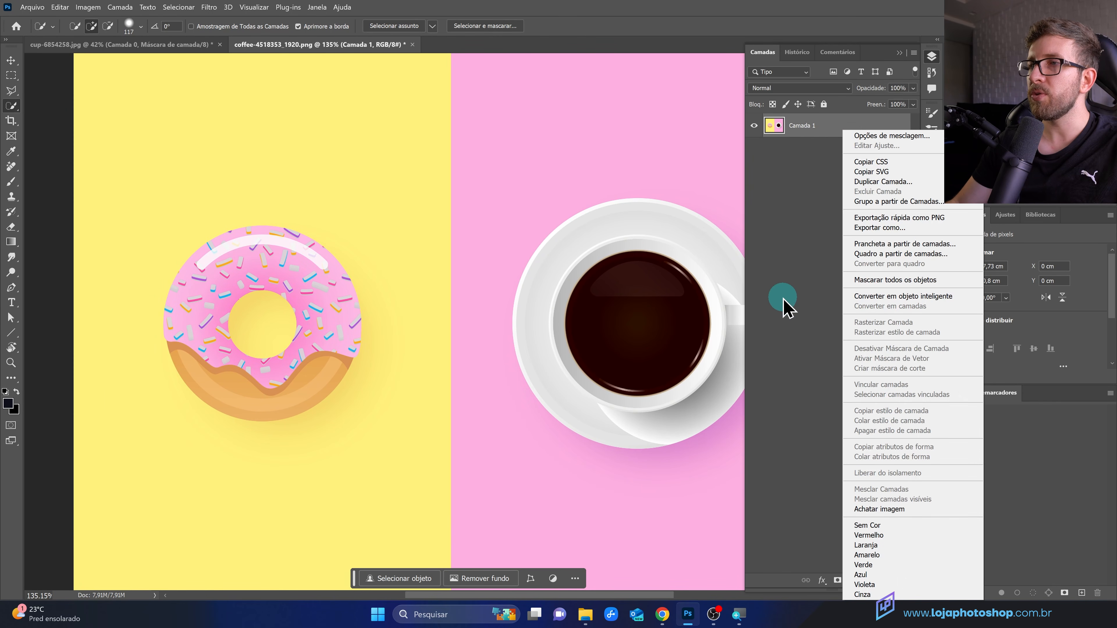
pyautogui.click(781, 206)
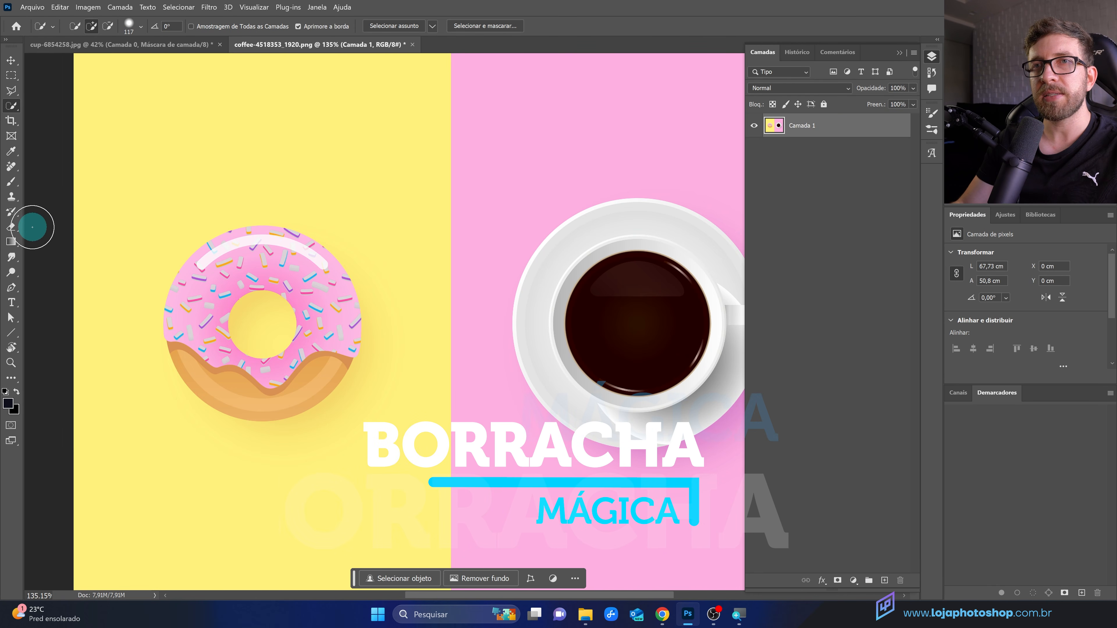
pyautogui.click(11, 227)
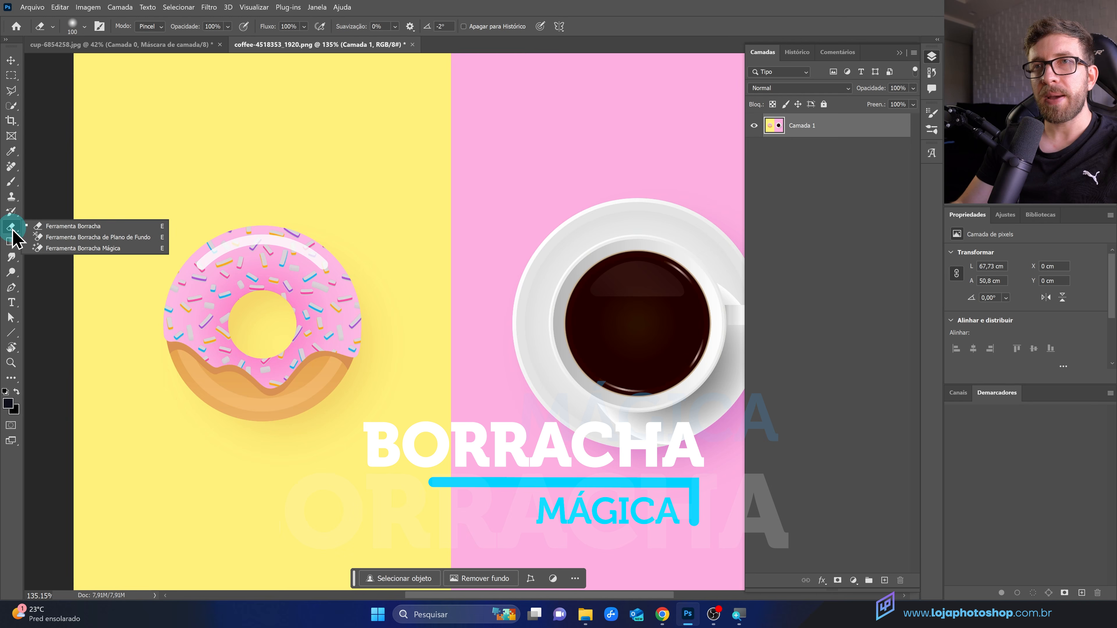
pyautogui.click(84, 248)
pyautogui.scroll(-5, 117, 276)
pyautogui.scroll(4, 373, 342)
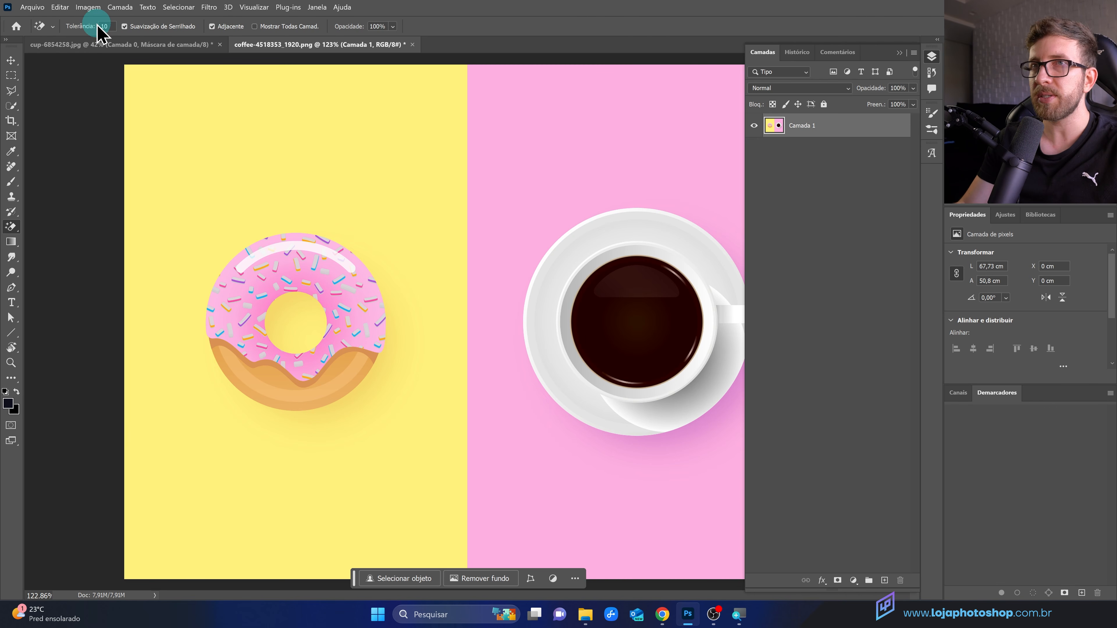
pyautogui.click(367, 167)
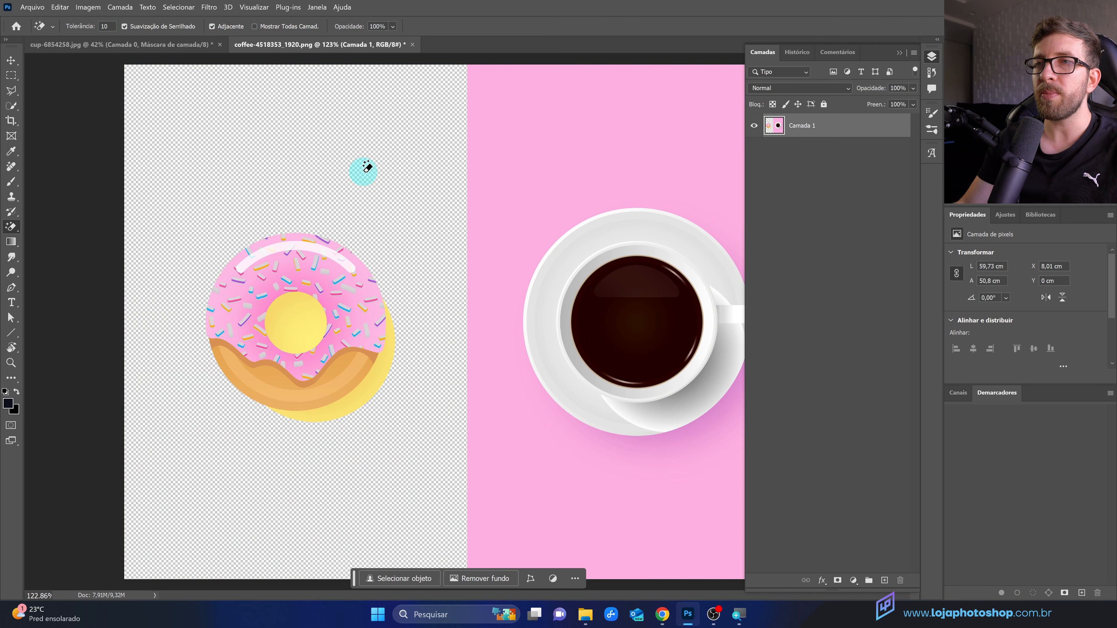
pyautogui.hotkey('ctrl', 'z')
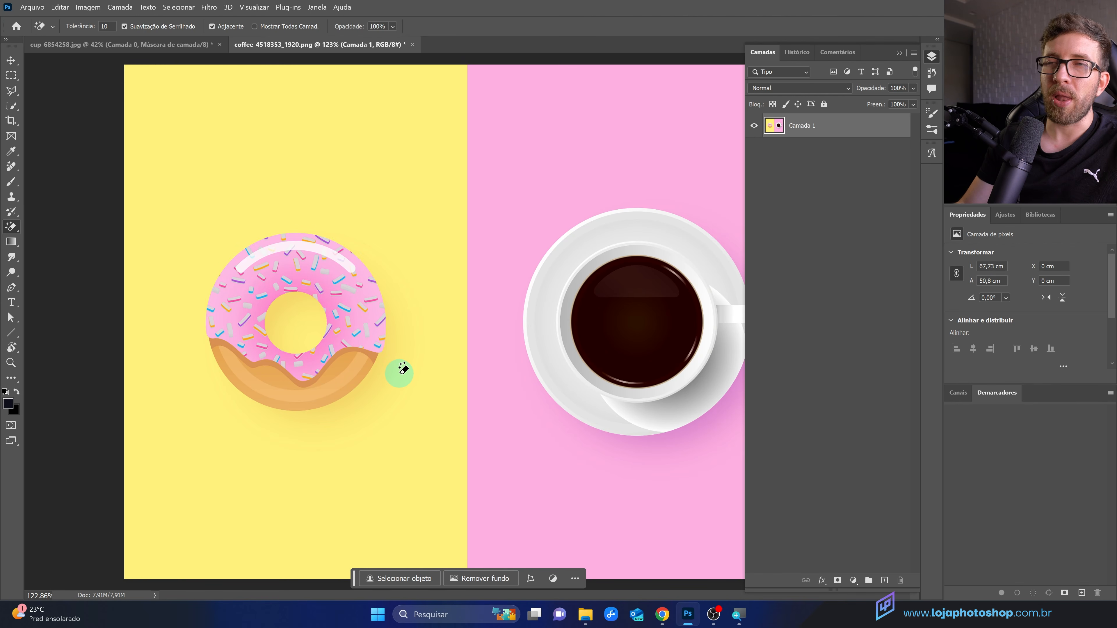
pyautogui.click(394, 189)
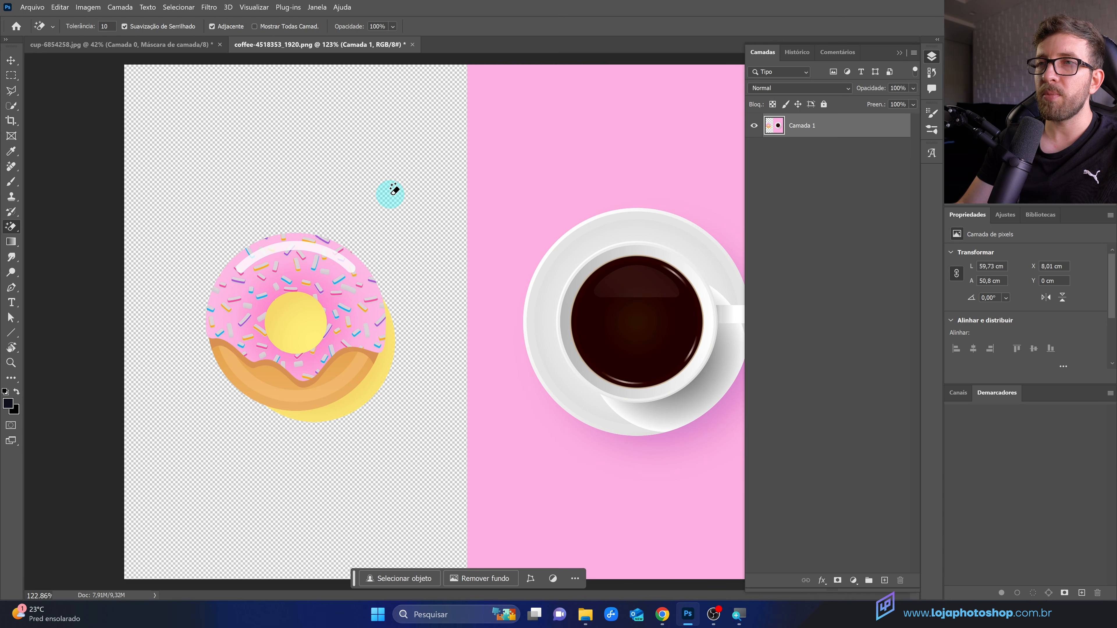
pyautogui.hotkey('ctrl', 'z')
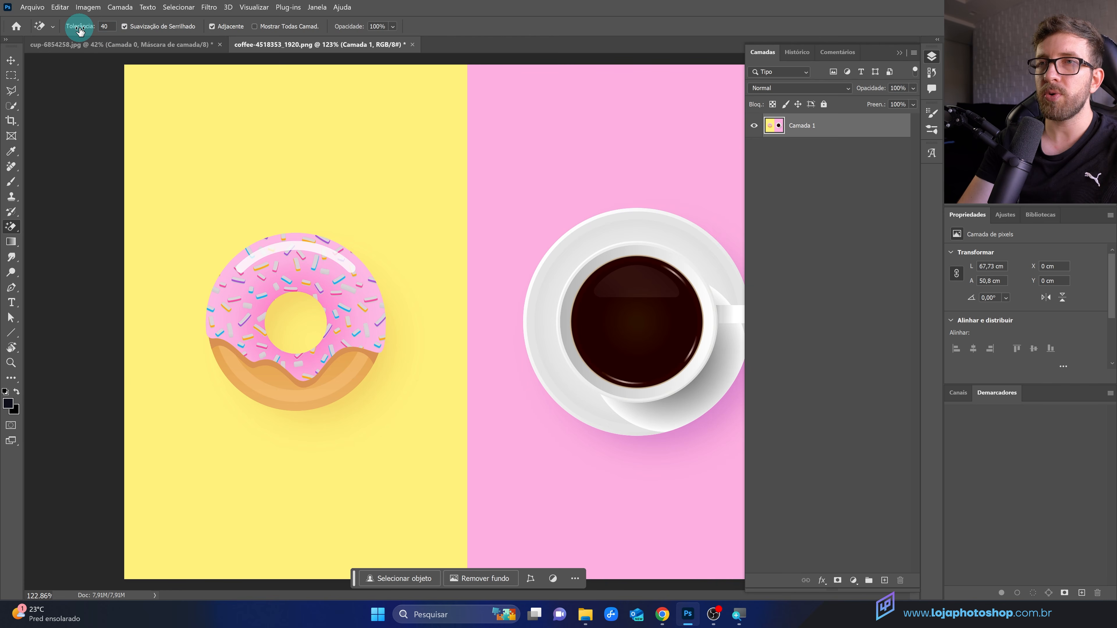
# Step: Erase the yellow background and the donut's hole with the Magic Eraser at tolerance 40
pyautogui.click(288, 150)
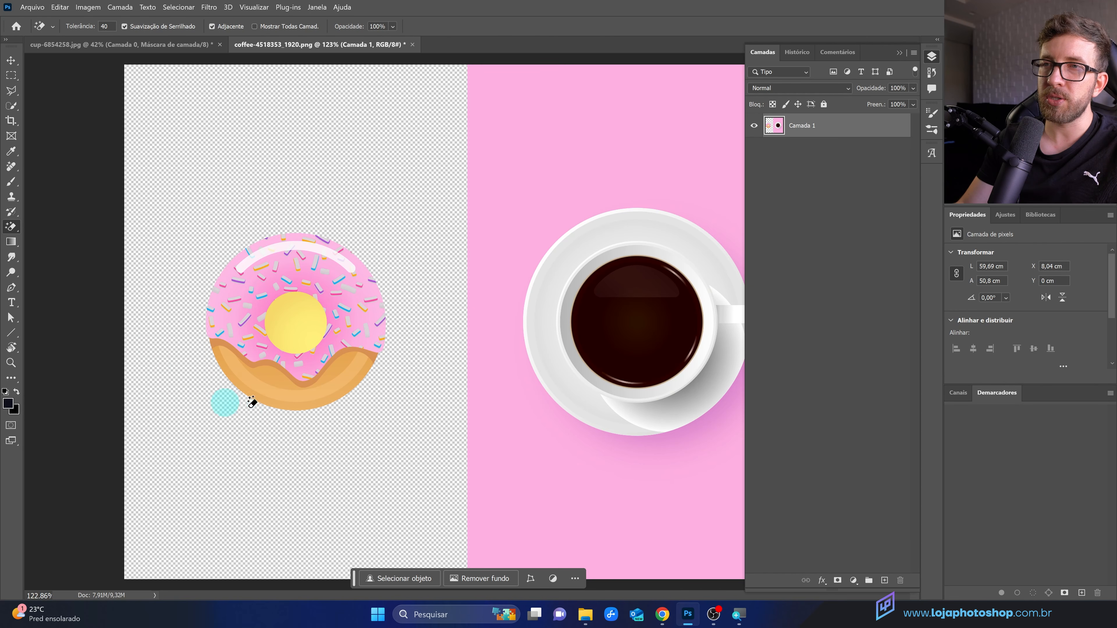
pyautogui.click(284, 334)
pyautogui.scroll(-3, 220, 426)
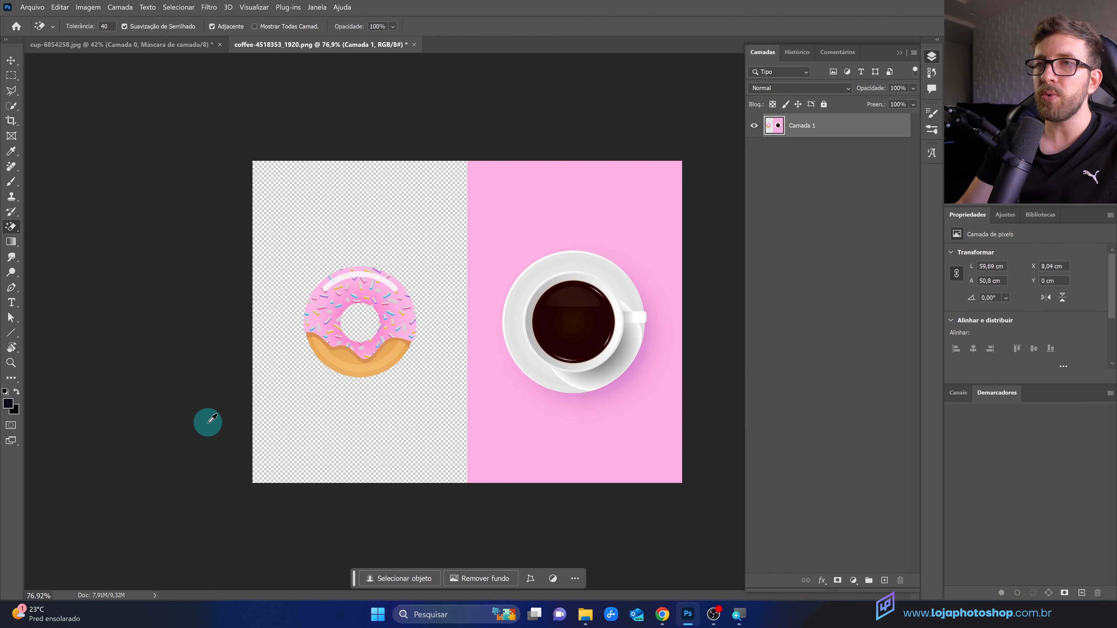
pyautogui.scroll(2, 433, 387)
pyautogui.scroll(3, 380, 358)
pyautogui.scroll(-5, 282, 351)
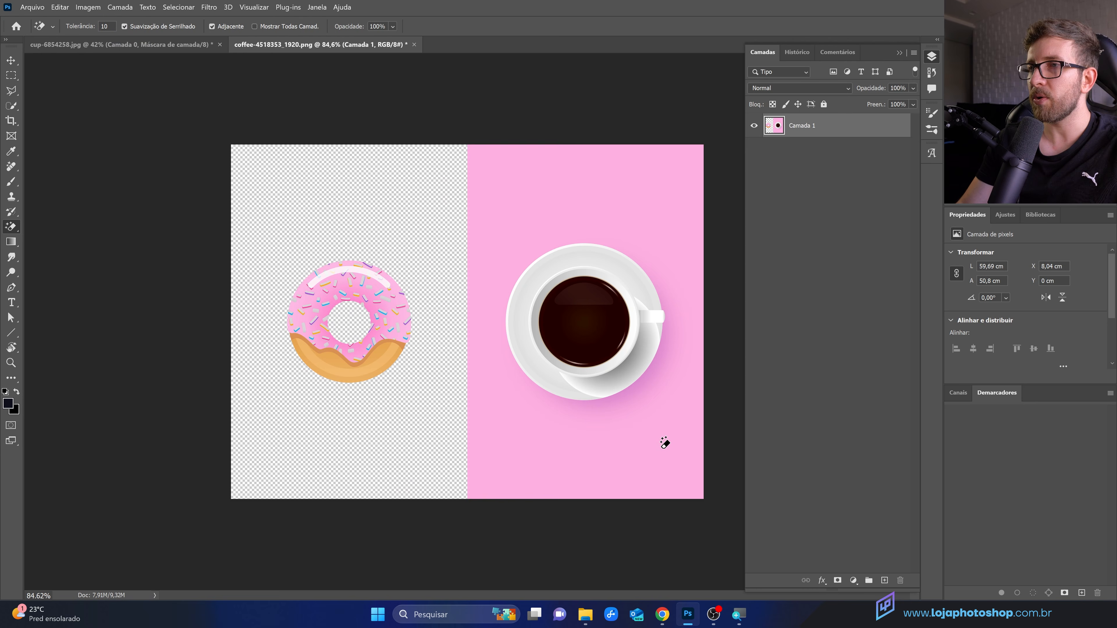
# Step: Try erasing the pink background with the Magic Eraser, then undo it
pyautogui.click(666, 445)
pyautogui.scroll(6, 666, 389)
pyautogui.moveTo(572, 409); pyautogui.dragTo(335, 416)
pyautogui.hotkey('ctrl', 'z')
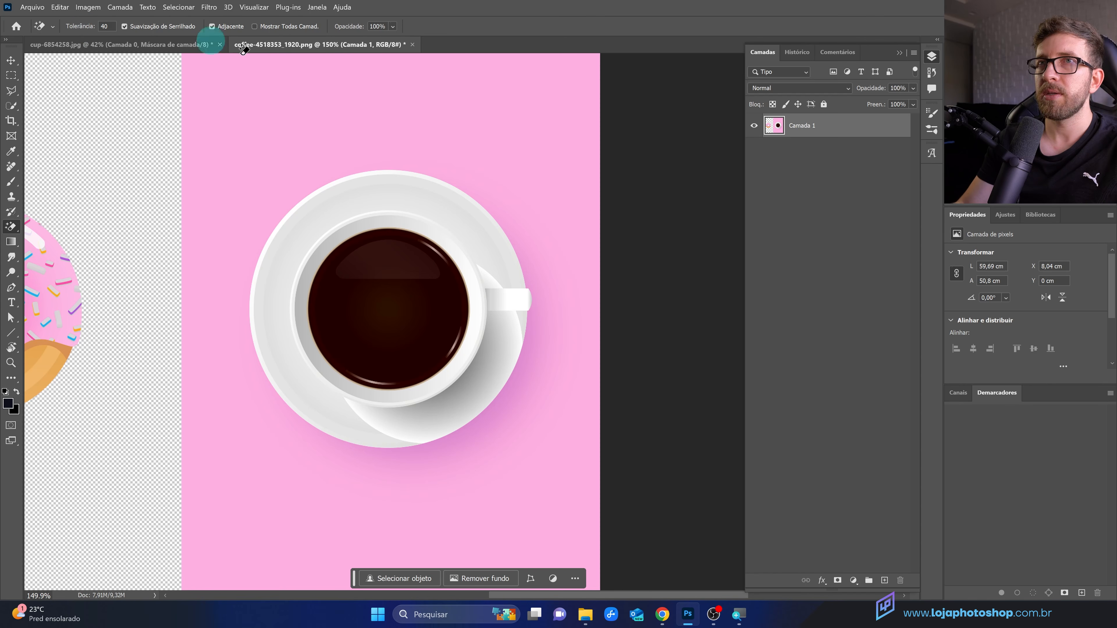
# Step: Erase the pink background around the cup and saucer with the Magic Eraser at tolerance 40
pyautogui.click(550, 475)
pyautogui.scroll(-3, 467, 400)
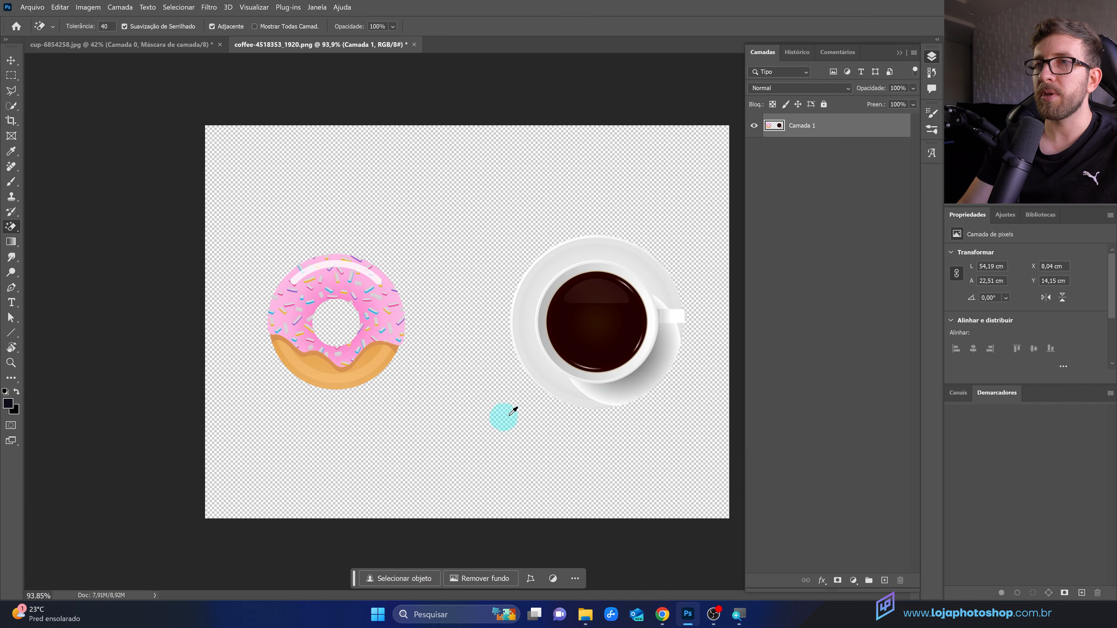
pyautogui.scroll(1, 628, 375)
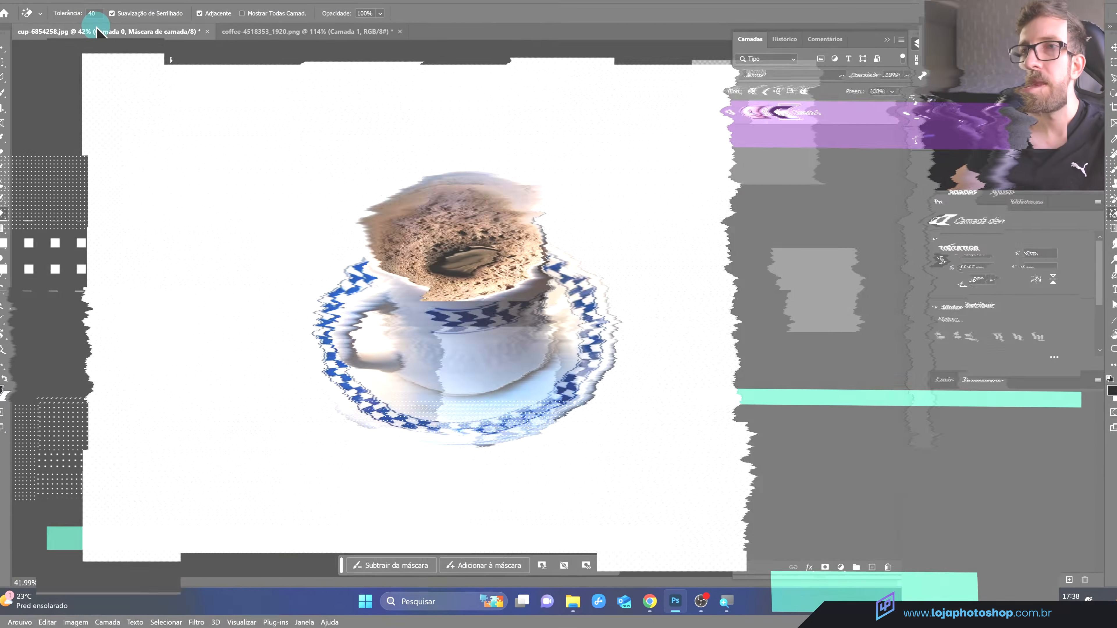
# Step: In the cup-6854258.jpg document, undo the layer masking and deselect everything
pyautogui.hotkey('ctrl', 'z')
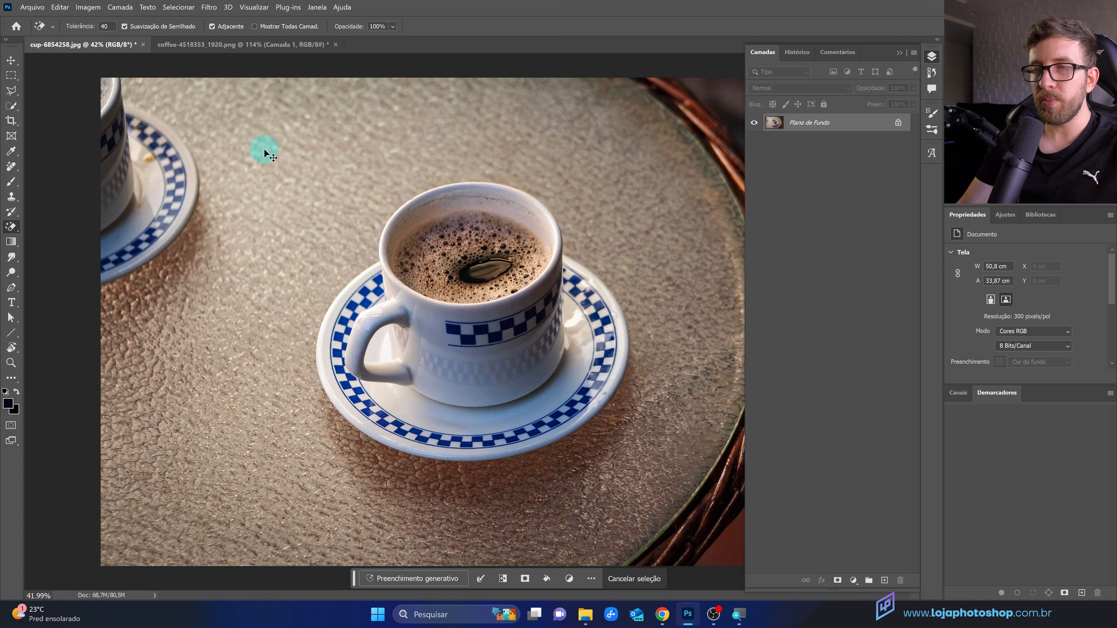
pyautogui.hotkey('ctrl', 'd')
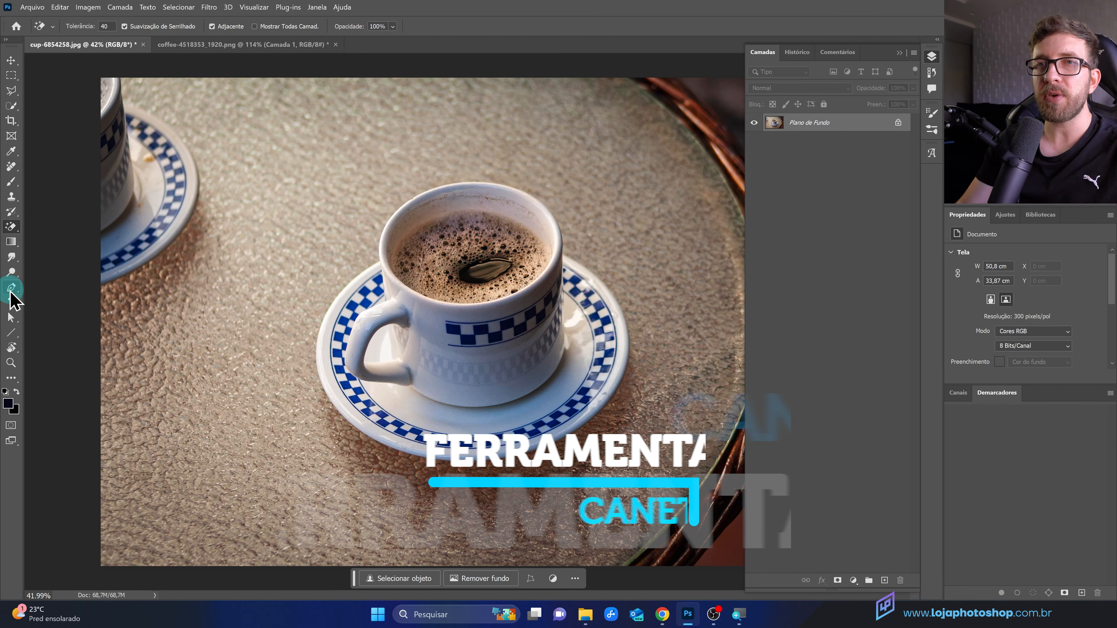
# Step: Take the Pen tool in Path mode and trace curved anchors down the saucer's left edge
pyautogui.moveTo(11, 288); pyautogui.dragTo(69, 286)
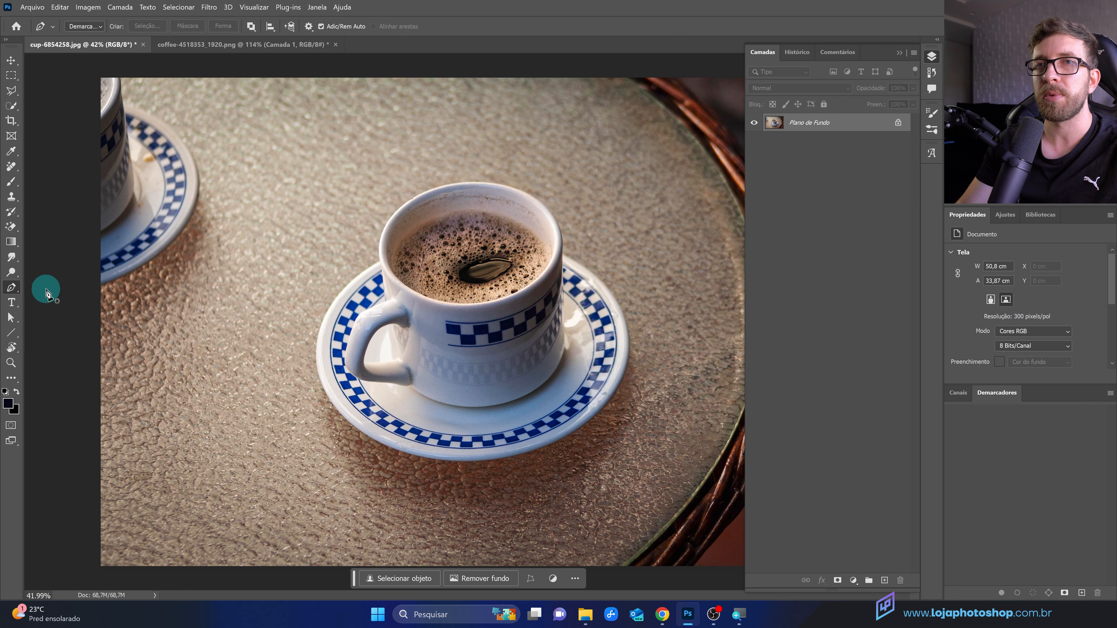
pyautogui.click(95, 32)
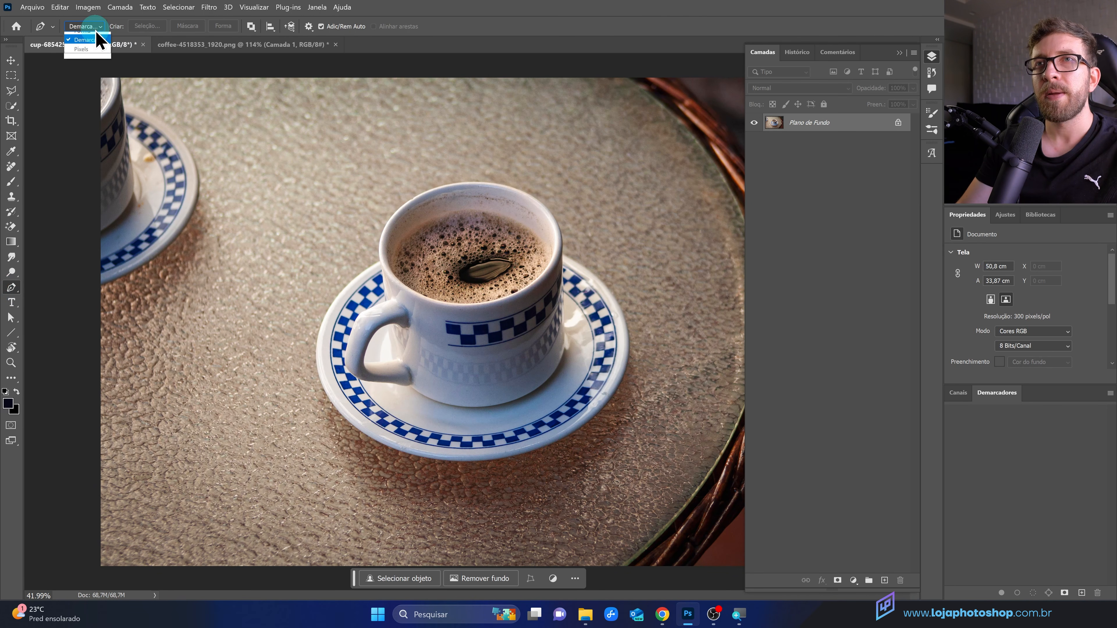
pyautogui.click(99, 43)
pyautogui.scroll(5, 426, 299)
pyautogui.scroll(4, 361, 291)
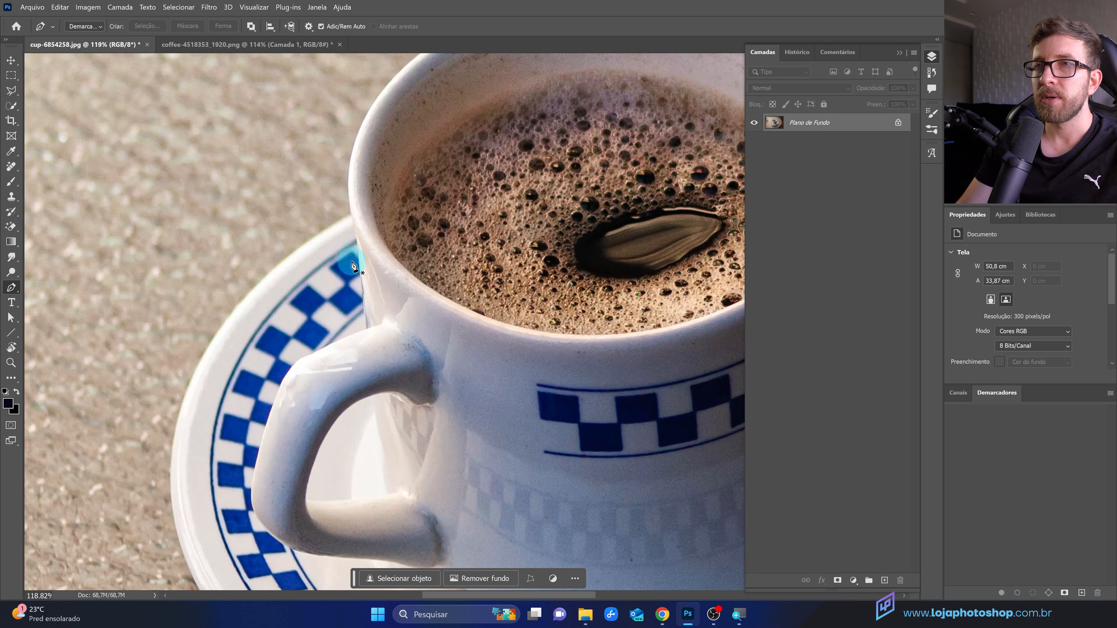
pyautogui.click(350, 211)
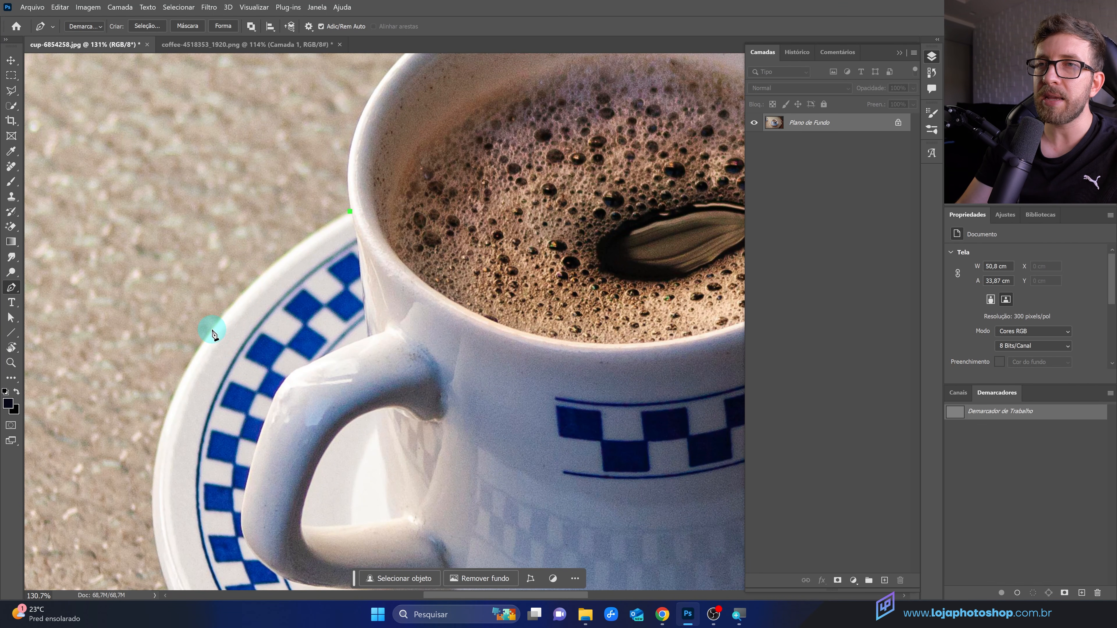
pyautogui.moveTo(213, 330); pyautogui.dragTo(167, 397)
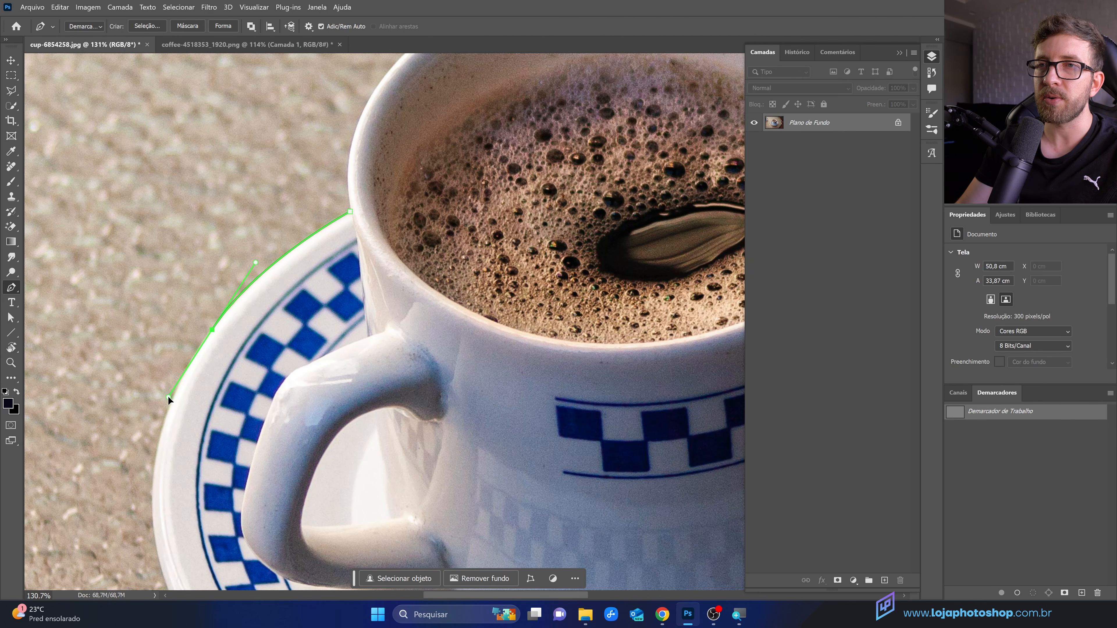
pyautogui.moveTo(248, 496); pyautogui.dragTo(196, 202)
pyautogui.scroll(-2, 201, 294)
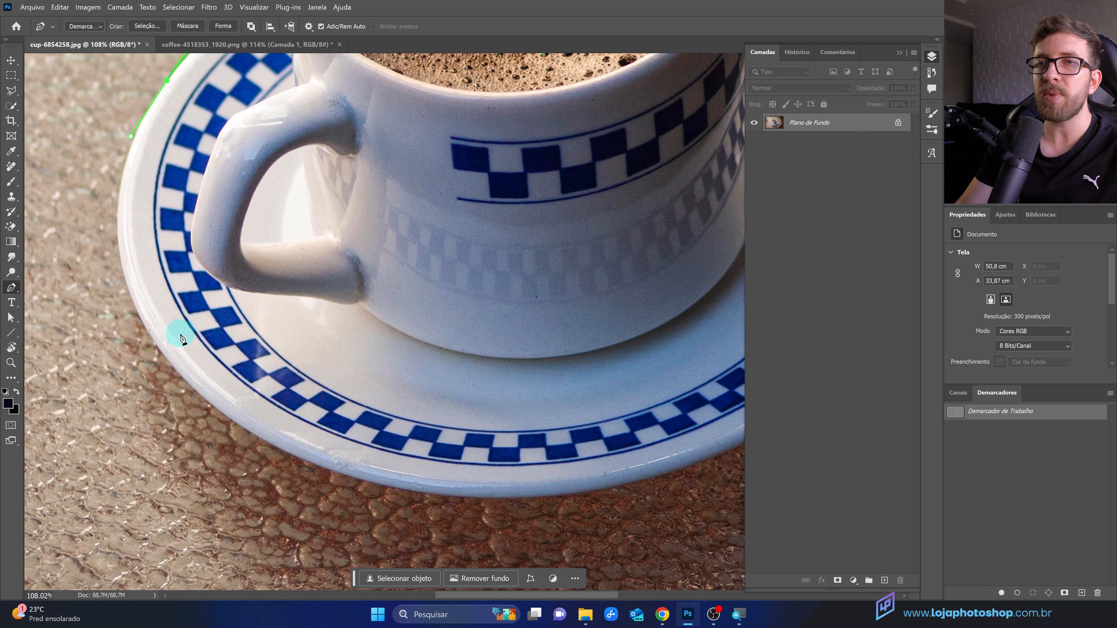
pyautogui.moveTo(162, 352); pyautogui.dragTo(241, 476)
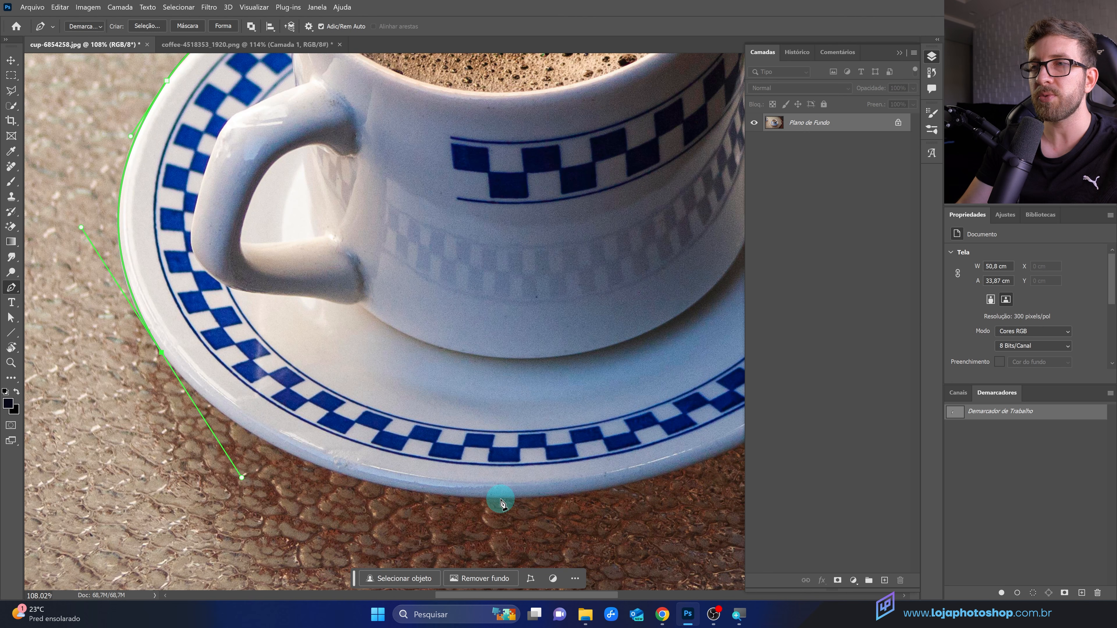
pyautogui.moveTo(503, 501); pyautogui.dragTo(551, 500)
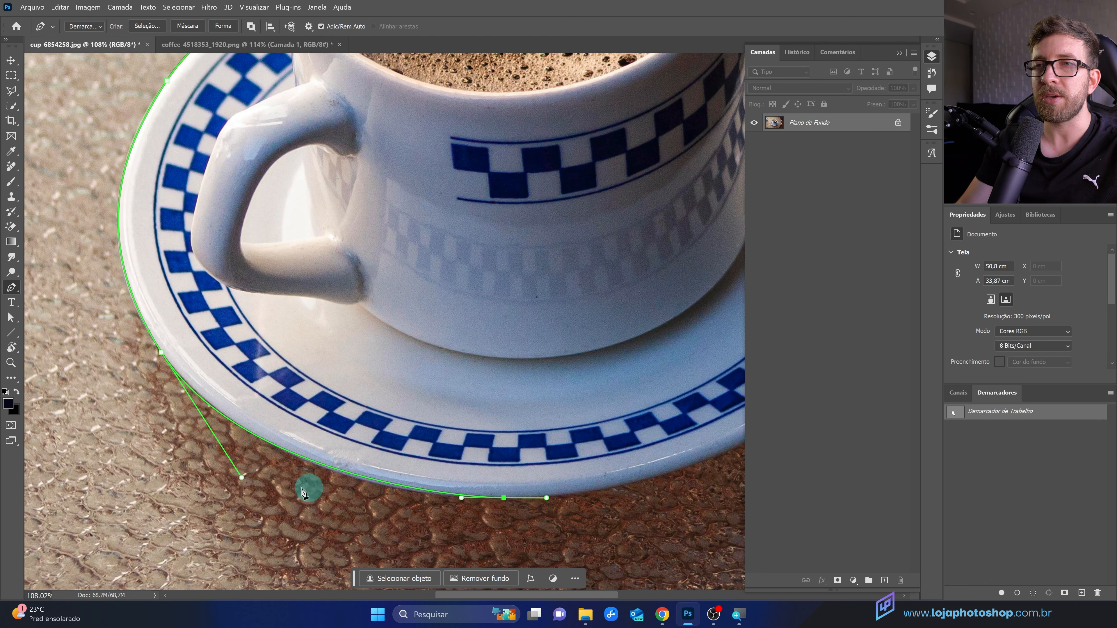
pyautogui.moveTo(244, 482); pyautogui.dragTo(237, 468)
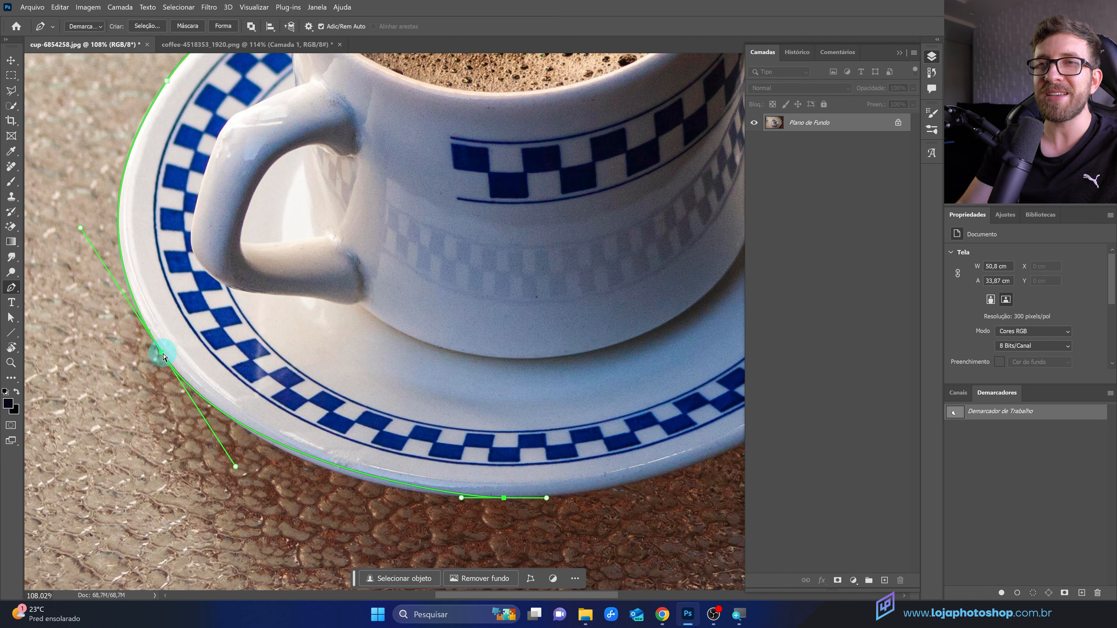
pyautogui.moveTo(163, 353); pyautogui.dragTo(161, 351)
# Step: Continue the pen path with curved anchors along the saucer's bottom and right edges
pyautogui.scroll(-4, 308, 395)
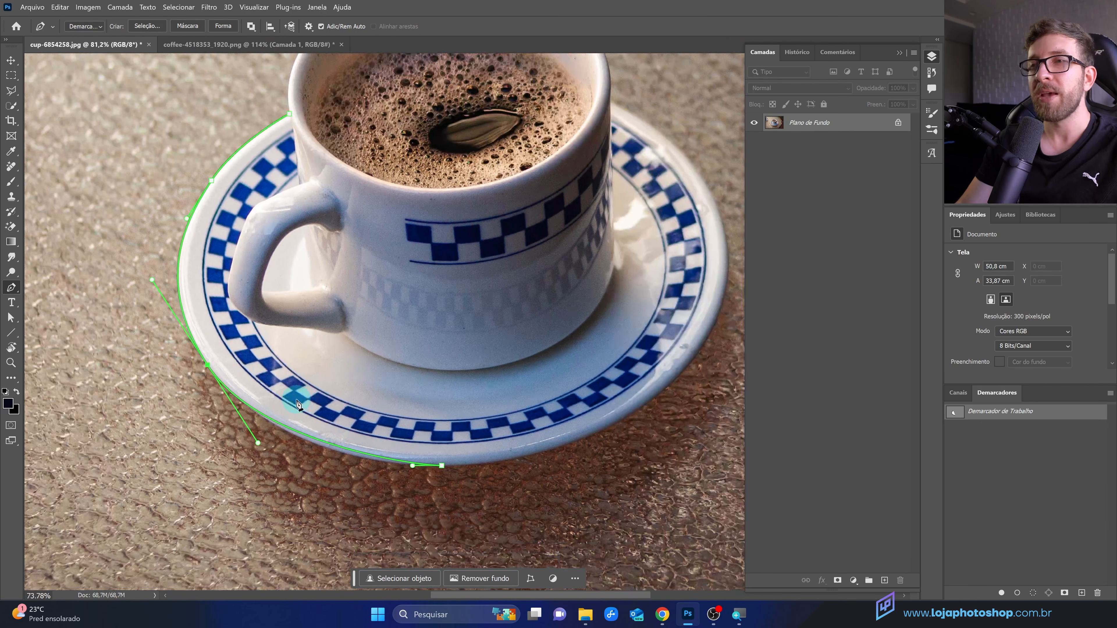
pyautogui.moveTo(413, 466); pyautogui.dragTo(386, 467)
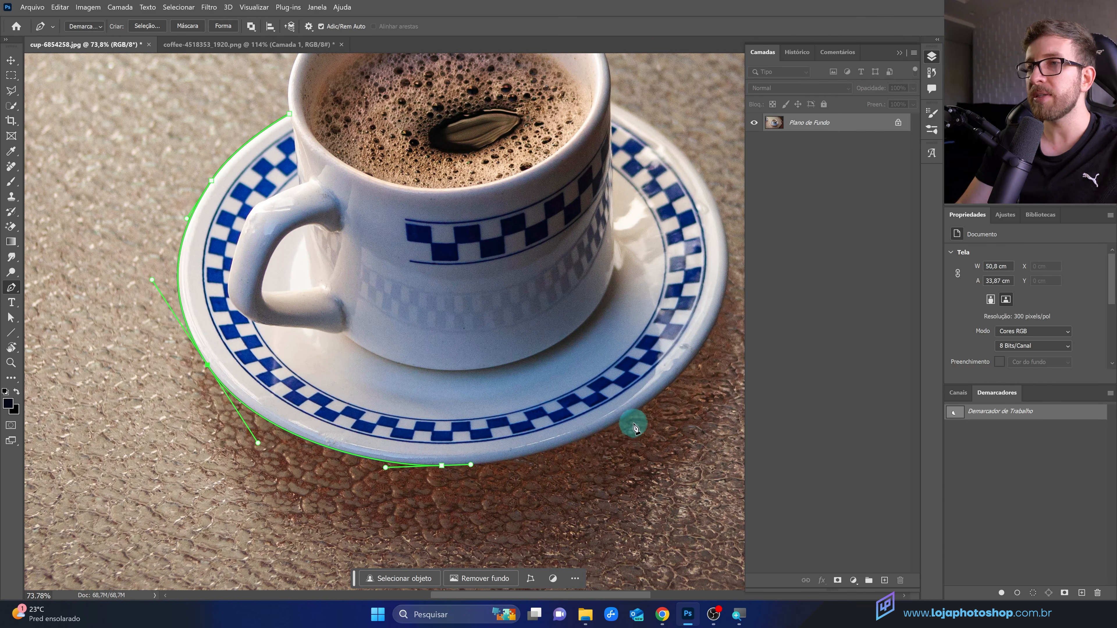
pyautogui.moveTo(634, 412); pyautogui.dragTo(675, 383)
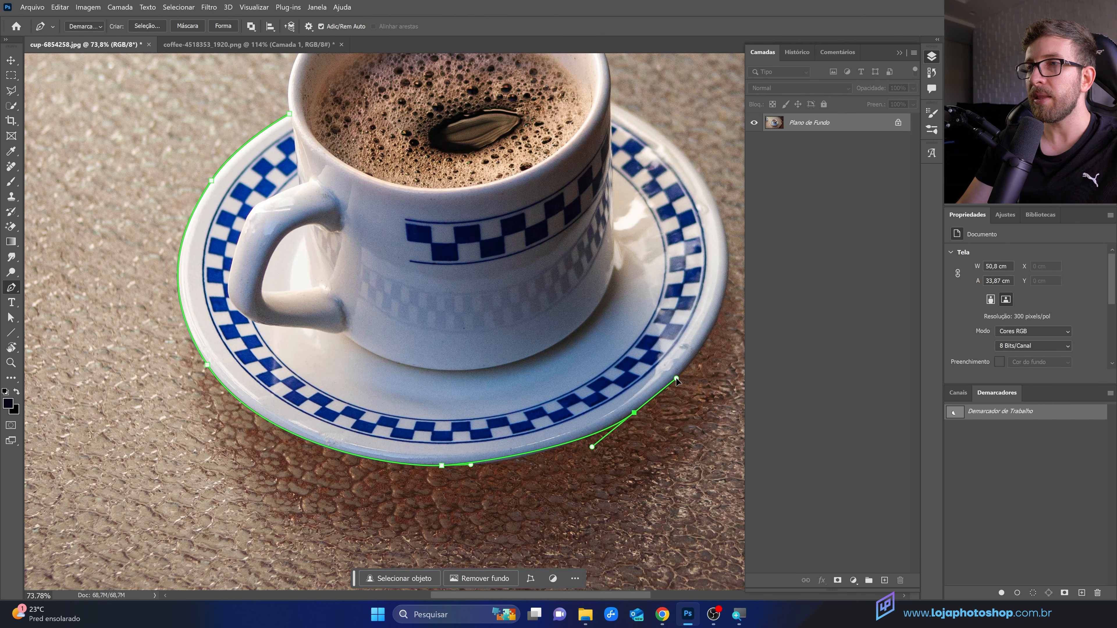
pyautogui.moveTo(593, 444)
pyautogui.mouseDown()
pyautogui.moveTo(597, 454)
pyautogui.moveTo(584, 453)
pyautogui.mouseUp()
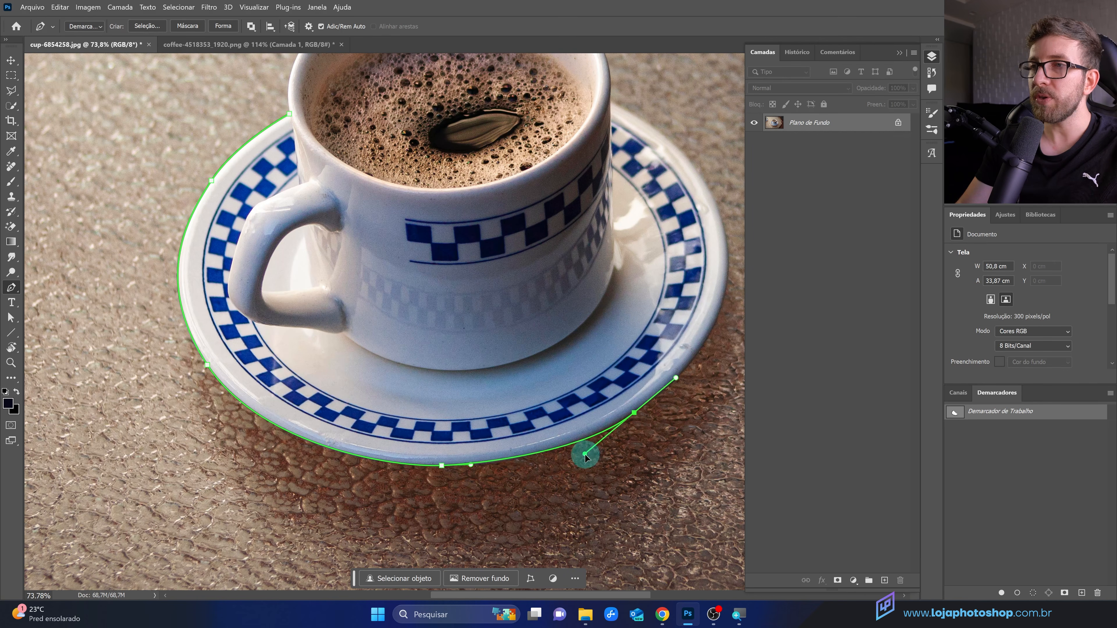
pyautogui.moveTo(721, 311); pyautogui.dragTo(737, 270)
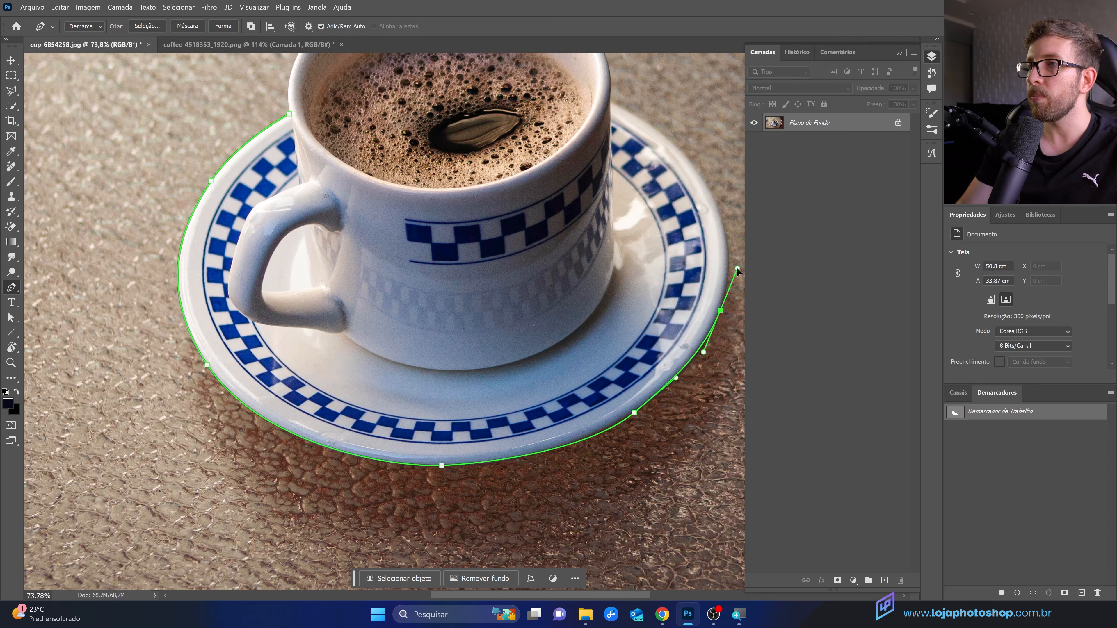
pyautogui.click(708, 186)
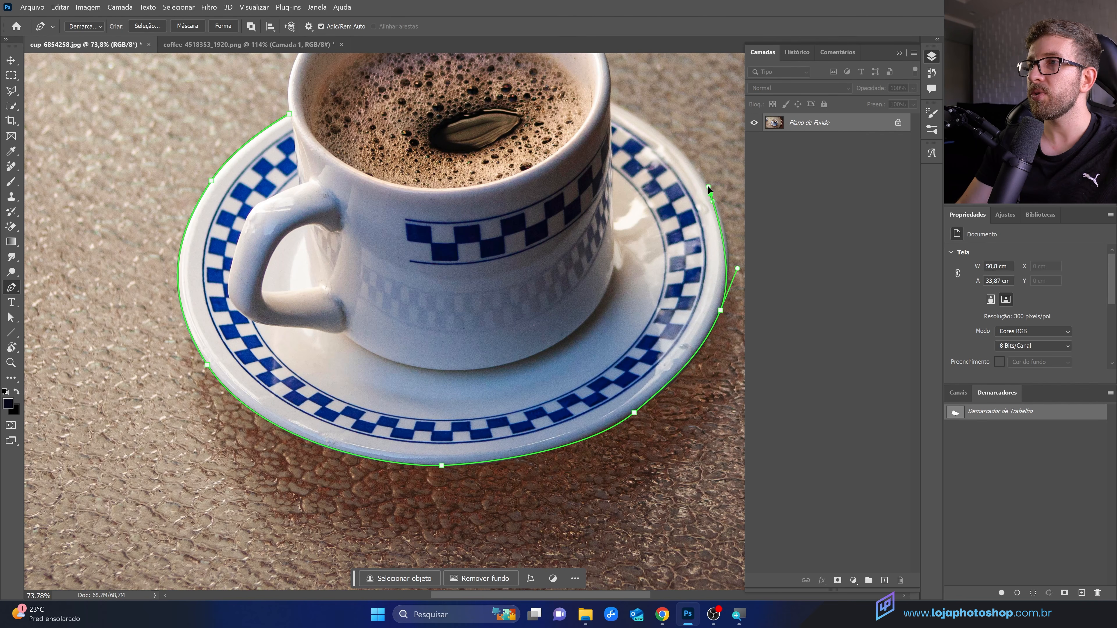
pyautogui.moveTo(707, 185); pyautogui.dragTo(698, 170)
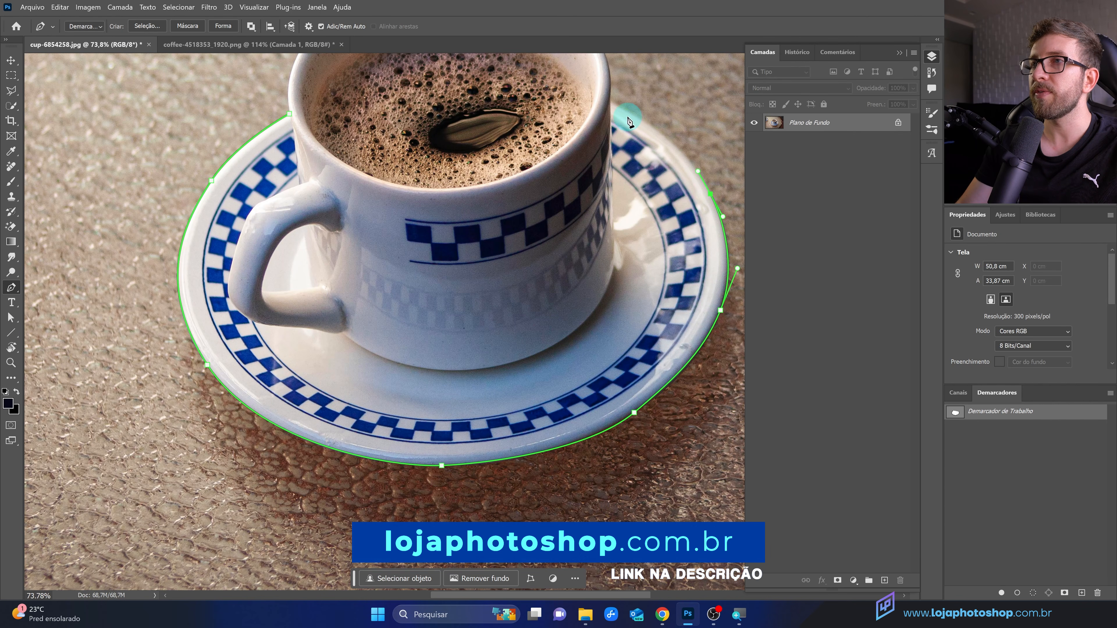
# Step: Continue the pen path up the saucer's right edge to the cup's side, breaking the handle direction at that anchor
pyautogui.moveTo(609, 101); pyautogui.dragTo(612, 288)
pyautogui.scroll(3, 686, 341)
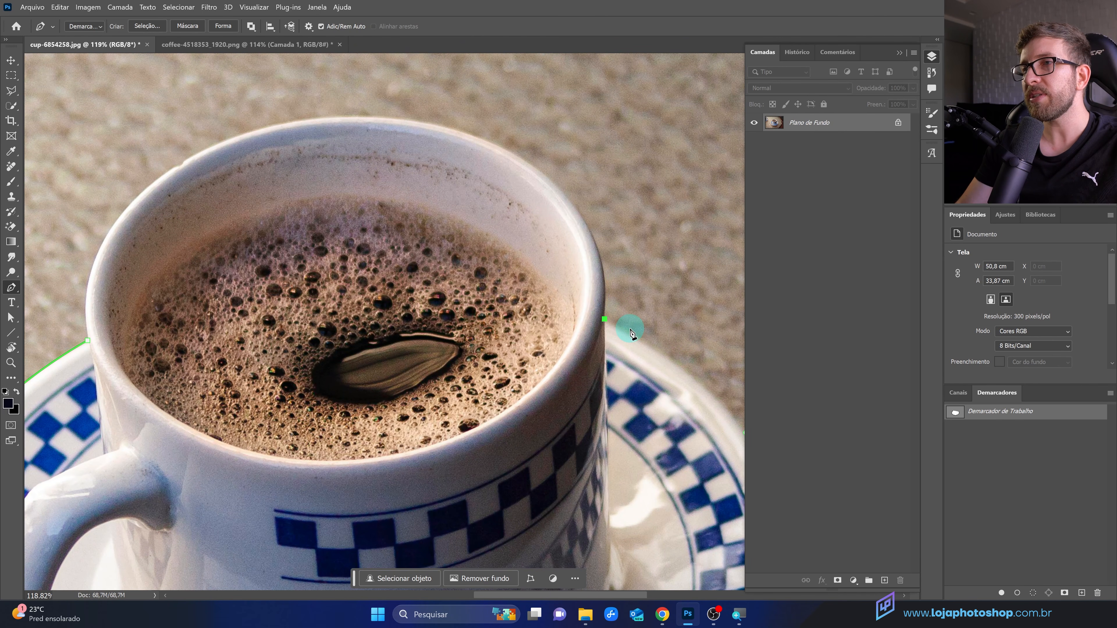
pyautogui.scroll(-4, 561, 350)
pyautogui.scroll(4, 624, 378)
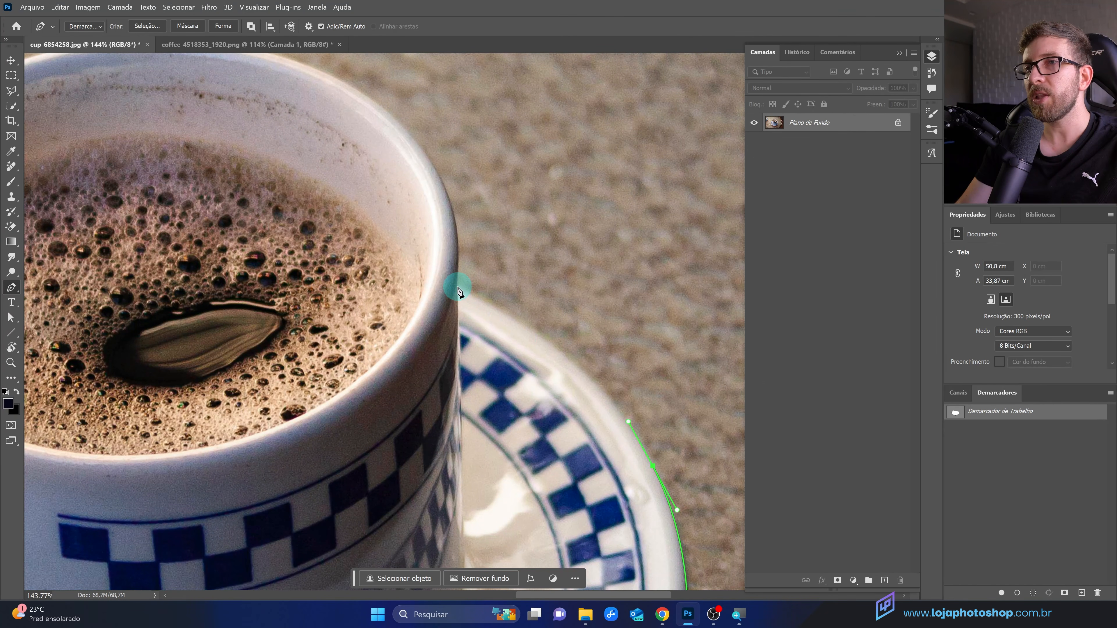
pyautogui.moveTo(457, 287); pyautogui.dragTo(343, 233)
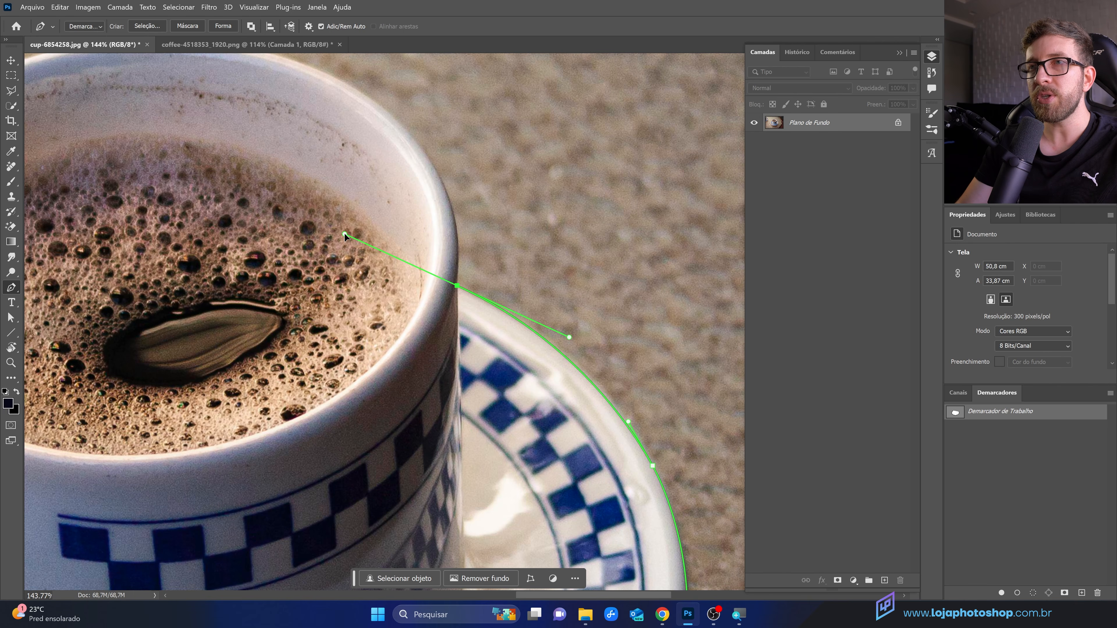
pyautogui.moveTo(345, 236); pyautogui.dragTo(473, 223)
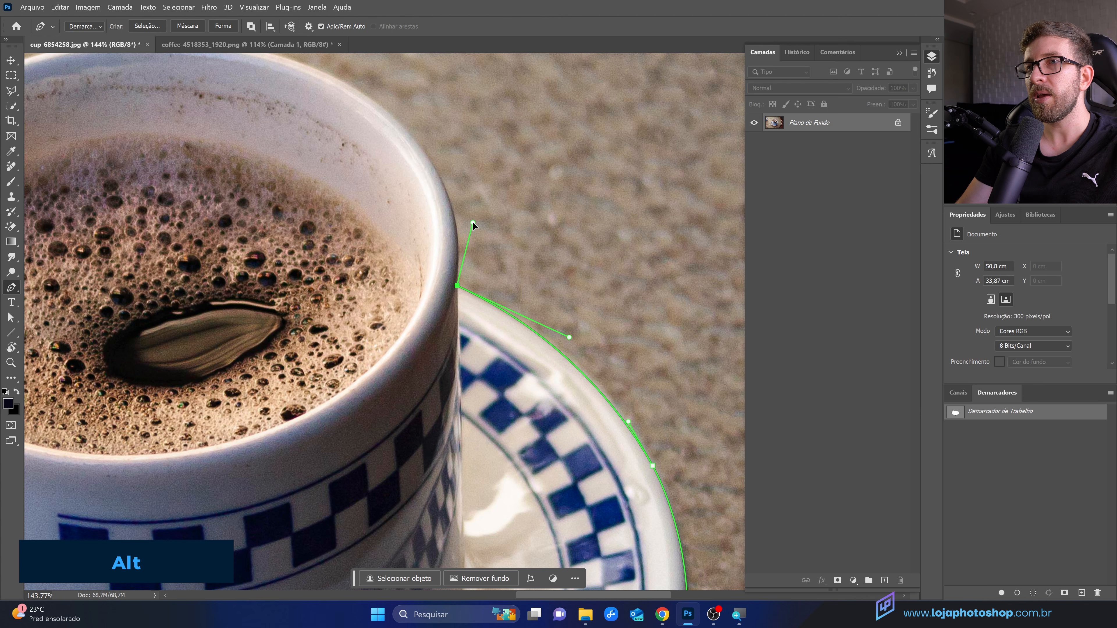
# Step: Add a curved anchor at the cup's upper right rim and adjust the corner anchor's outgoing handle
pyautogui.moveTo(409, 137); pyautogui.dragTo(391, 117)
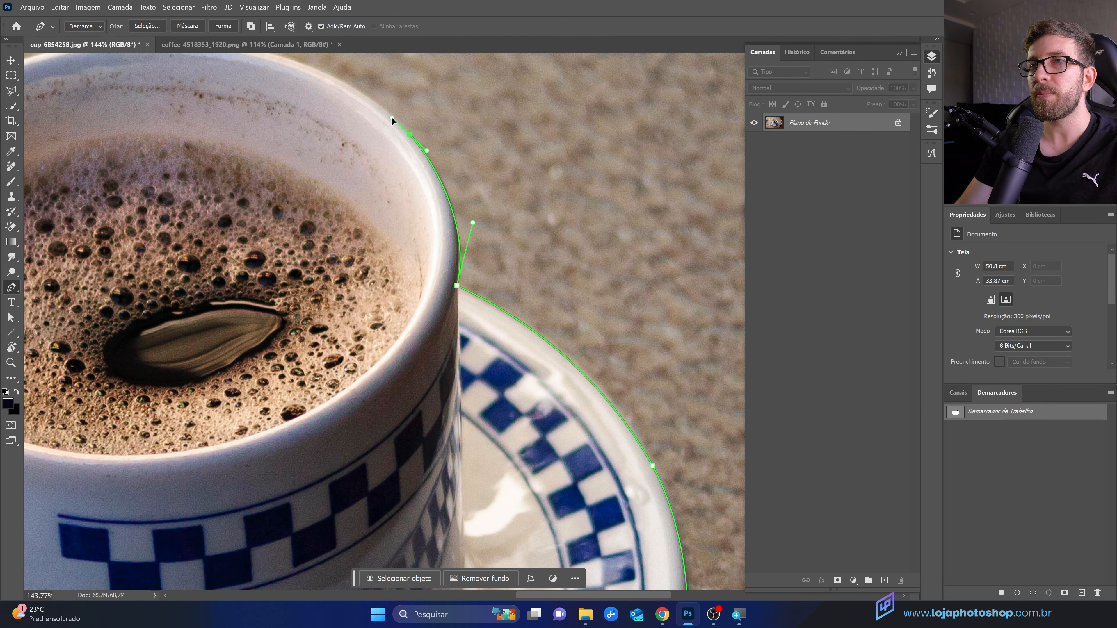
pyautogui.keyDown('ctrl'); pyautogui.click(473, 224); pyautogui.keyUp('ctrl')
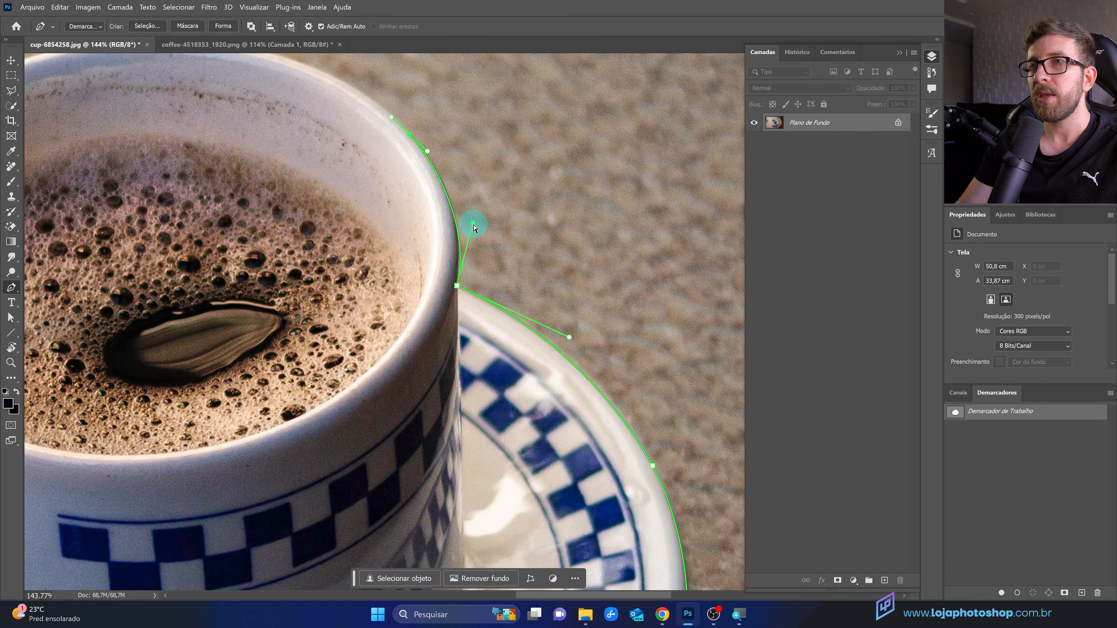
pyautogui.moveTo(469, 224); pyautogui.dragTo(468, 215)
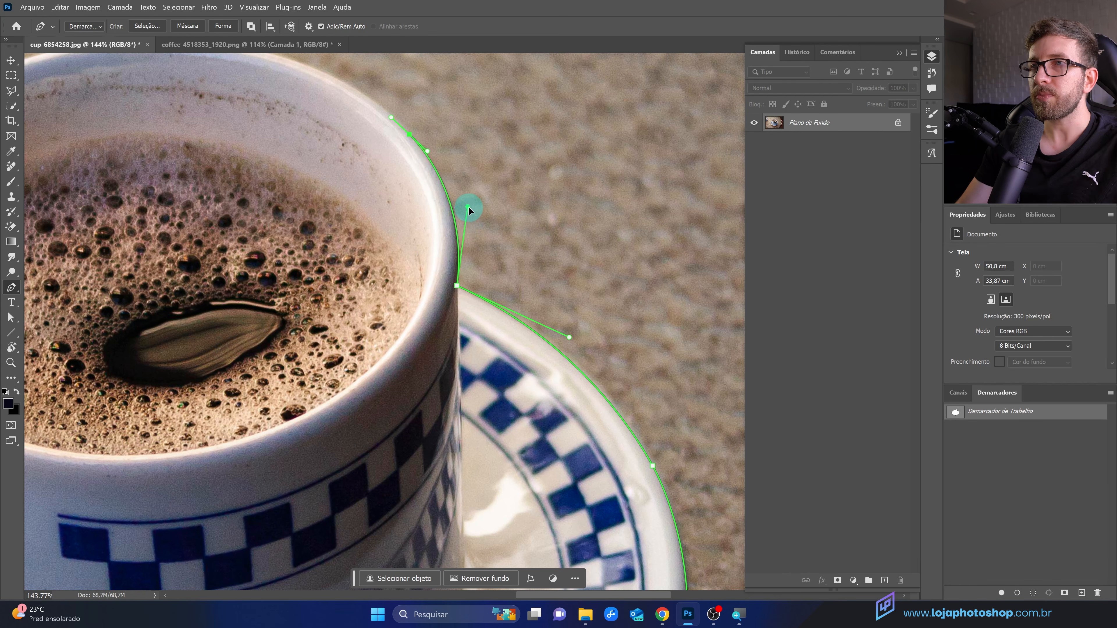
# Step: Trace curved anchors across the cup's rim and down its left side to close the path
pyautogui.scroll(-6, 538, 354)
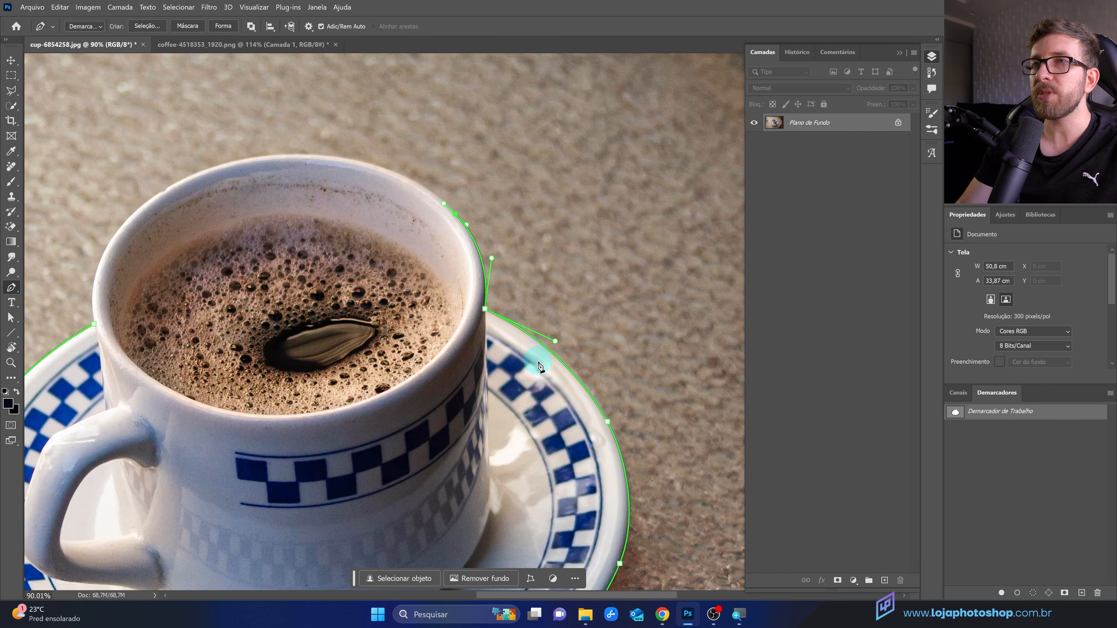
pyautogui.scroll(5, 345, 224)
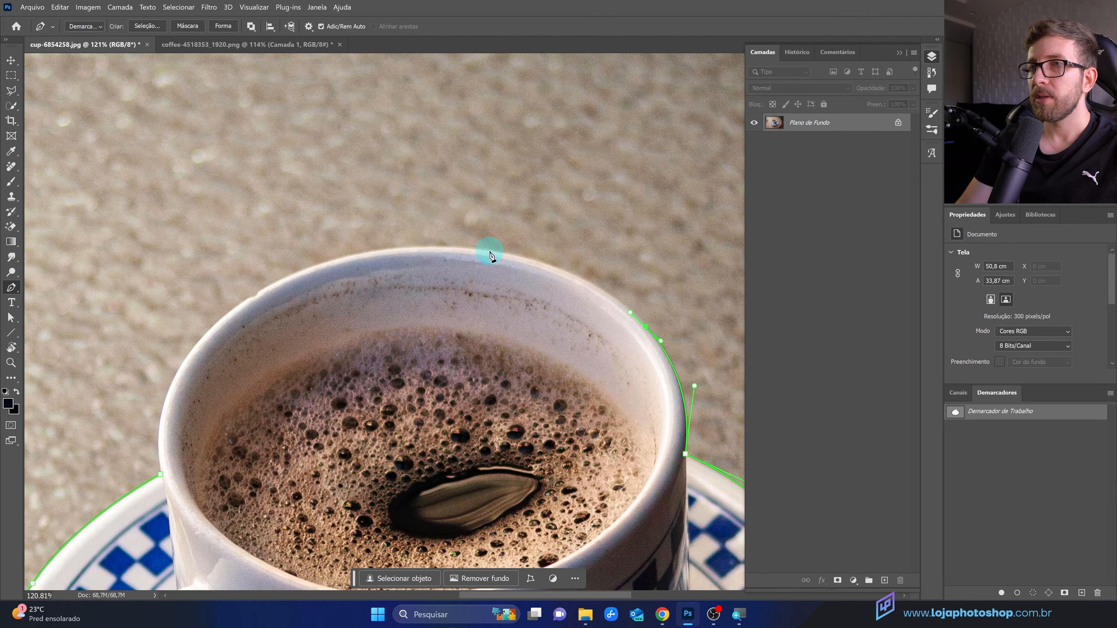
pyautogui.moveTo(490, 251); pyautogui.dragTo(390, 234)
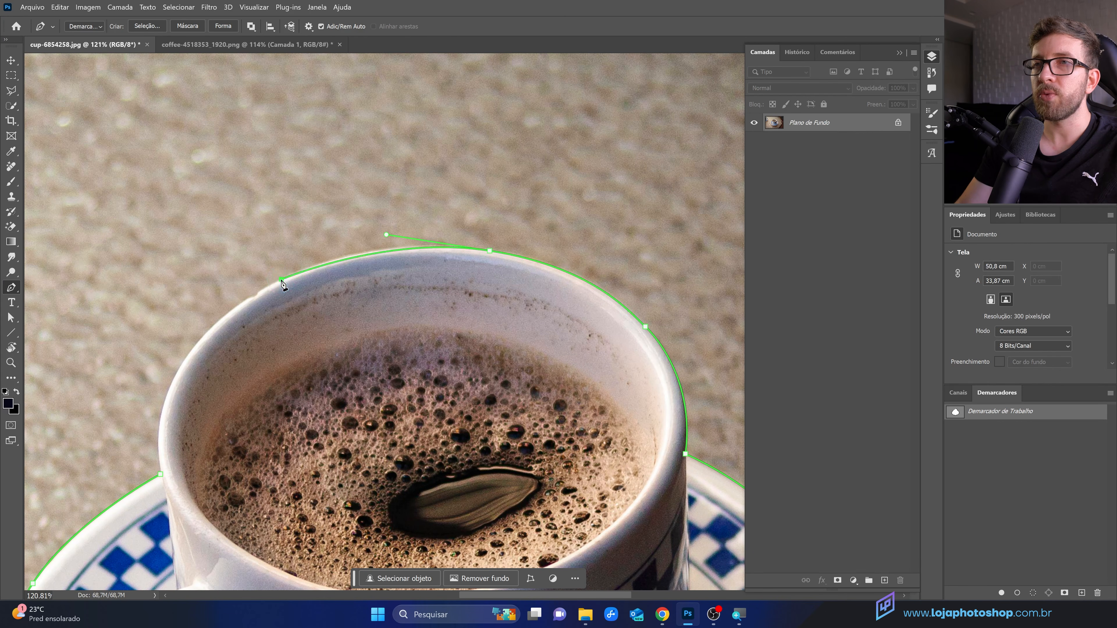
pyautogui.moveTo(281, 280); pyautogui.dragTo(254, 294)
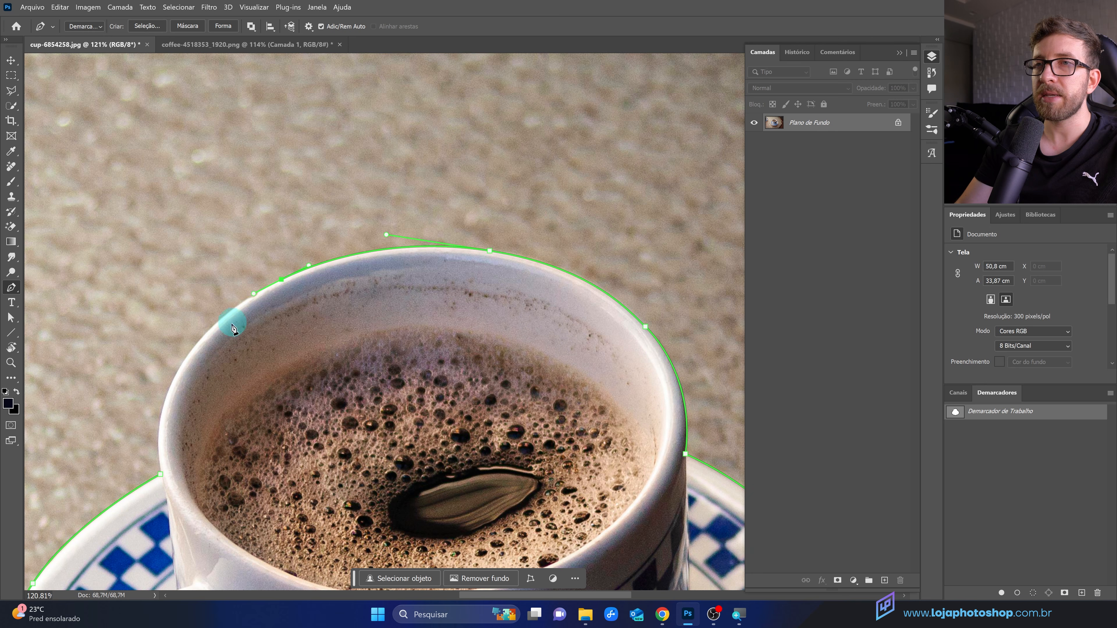
pyautogui.moveTo(193, 347); pyautogui.dragTo(180, 367)
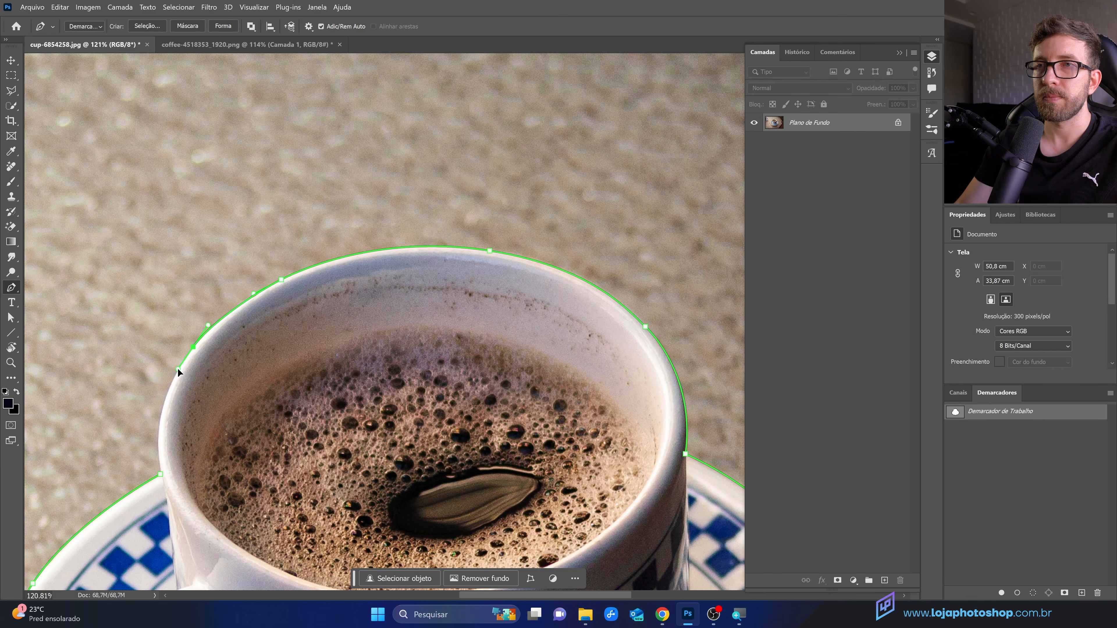
pyautogui.moveTo(160, 474); pyautogui.dragTo(168, 536)
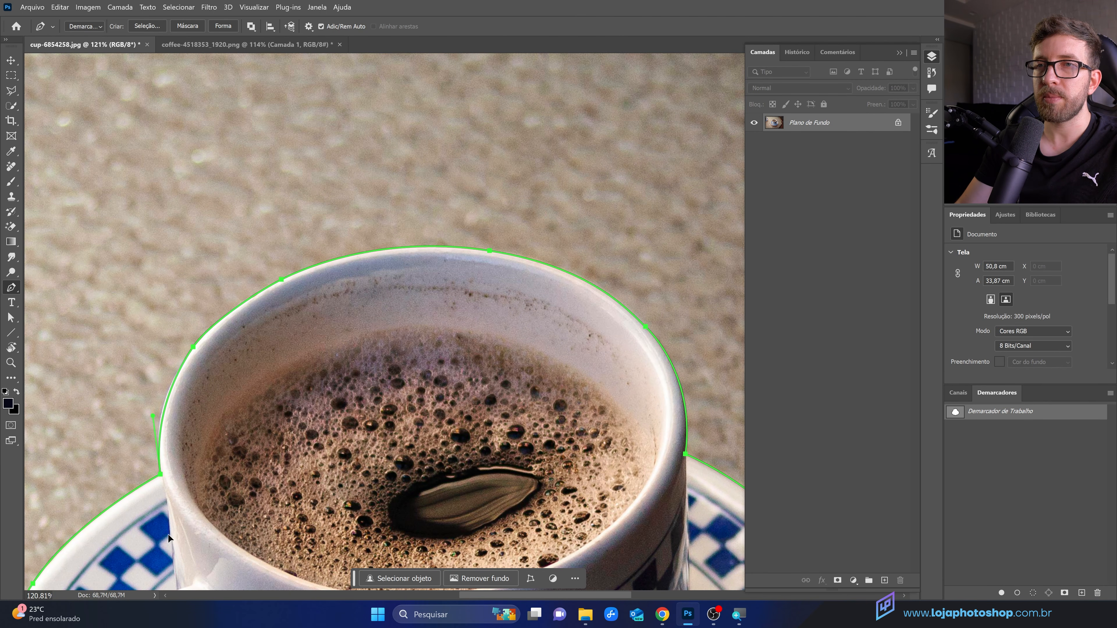
pyautogui.scroll(-5, 203, 326)
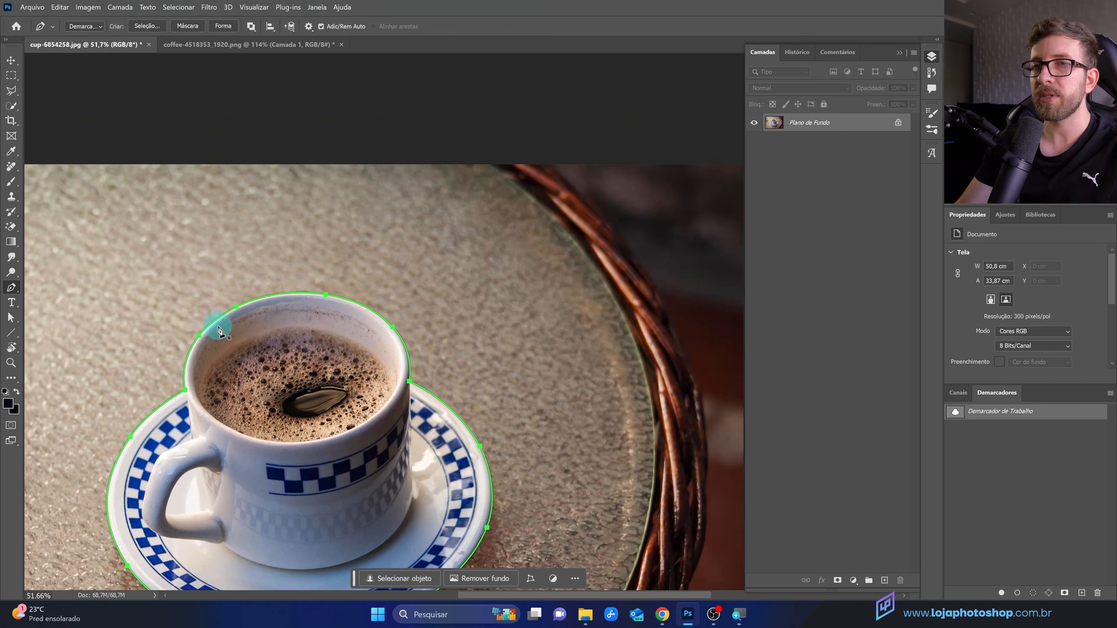
pyautogui.scroll(-3, 218, 326)
pyautogui.scroll(3, 535, 343)
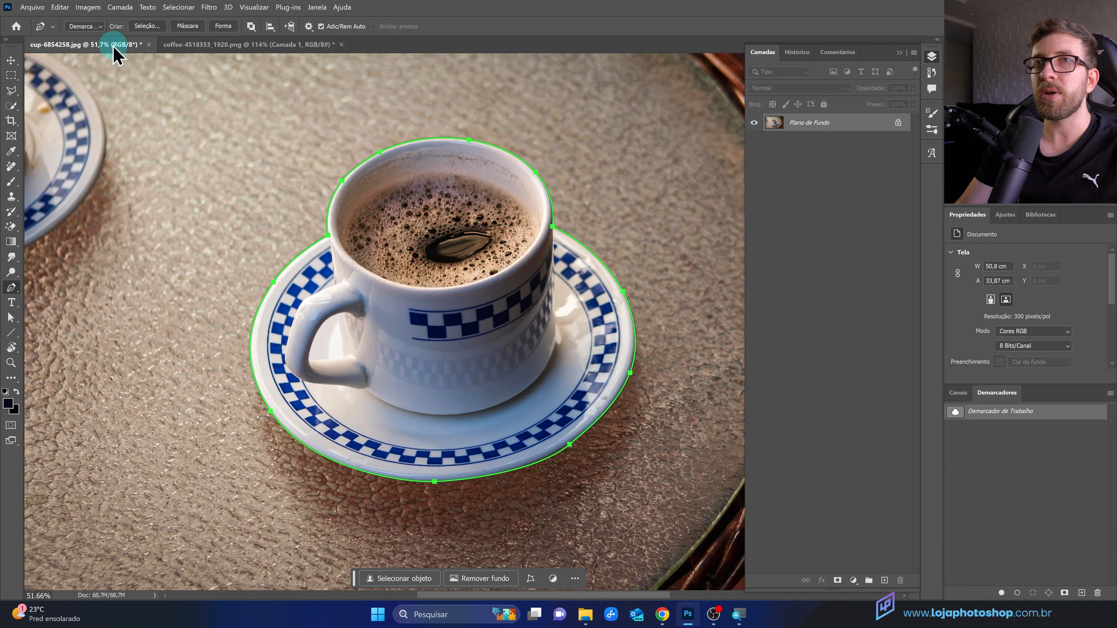
# Step: Load the closed path as a new selection with a 0.5 pixel feather radius and anti-aliasing
pyautogui.click(221, 26)
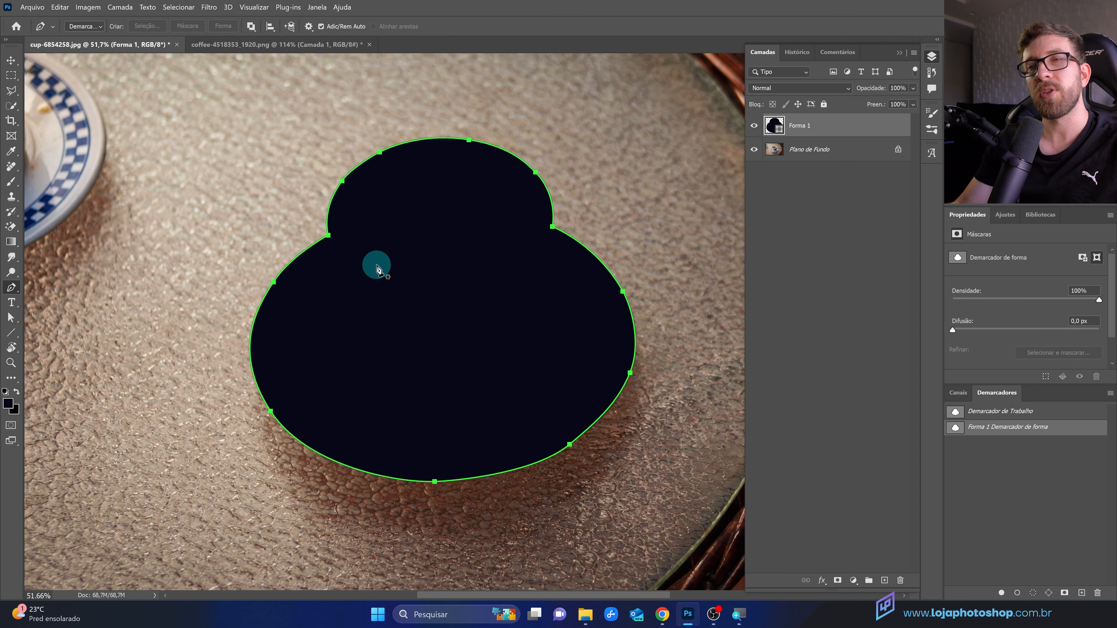
pyautogui.hotkey('ctrl', 'z')
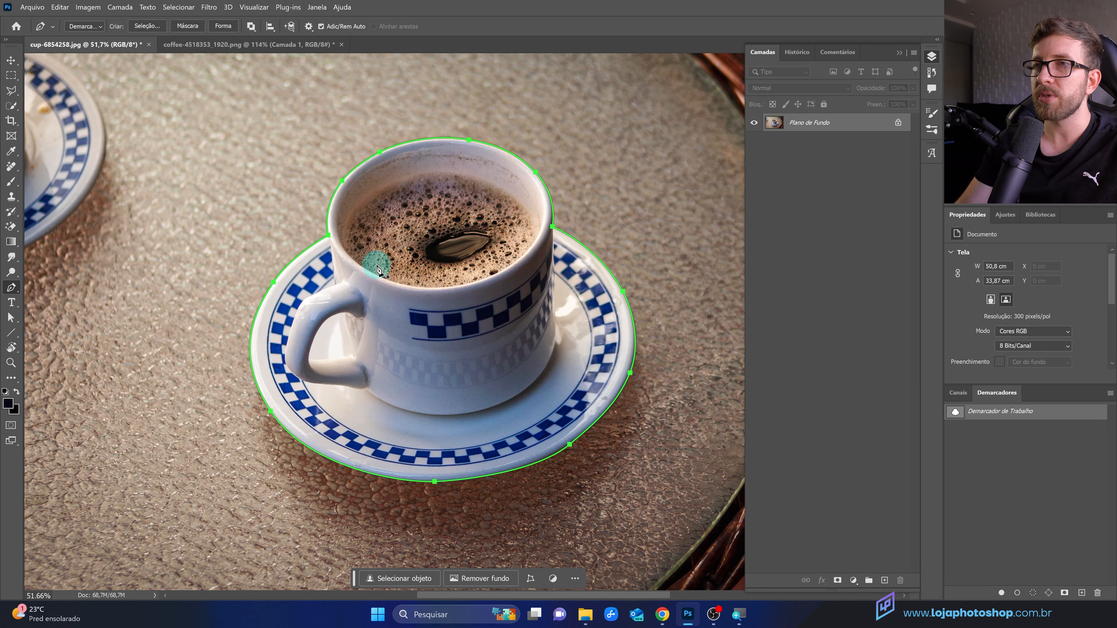
pyautogui.rightClick(459, 326)
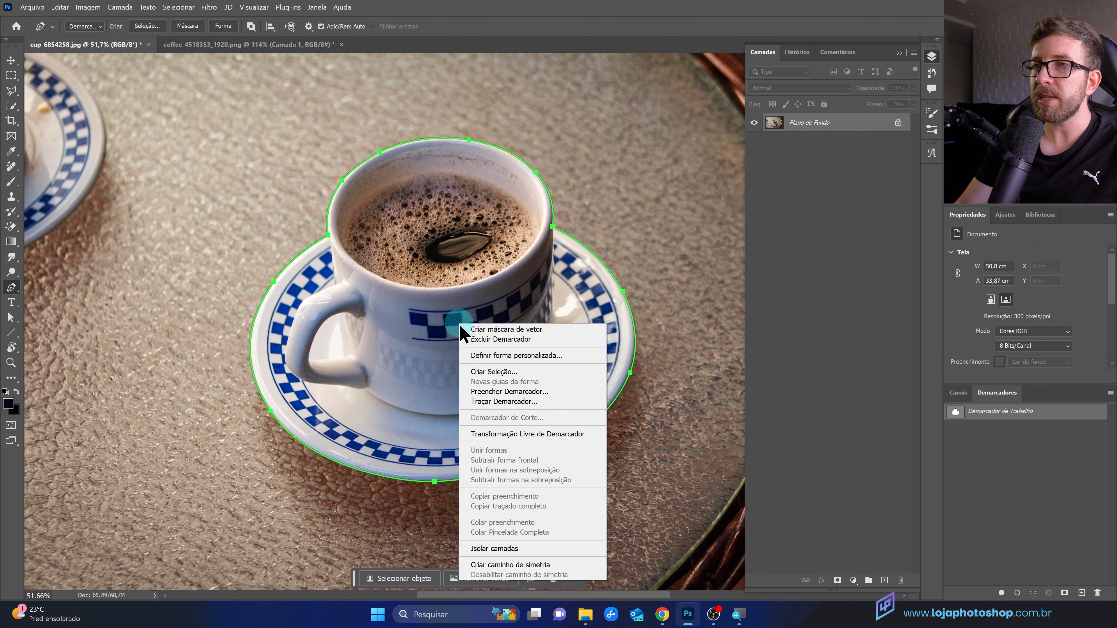
pyautogui.click(487, 372)
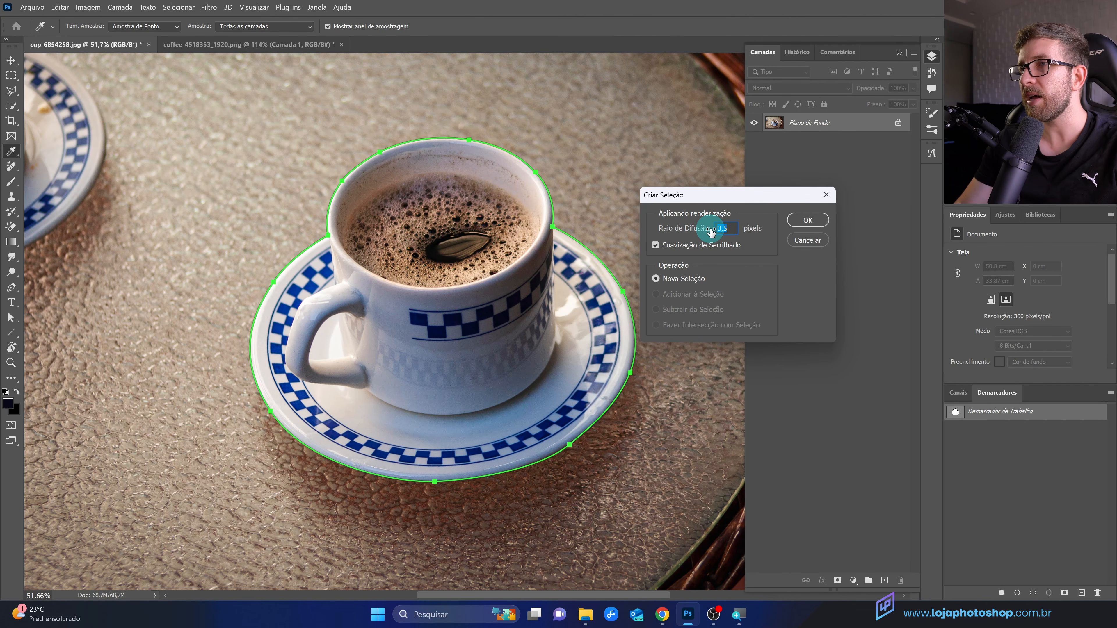
pyautogui.click(808, 220)
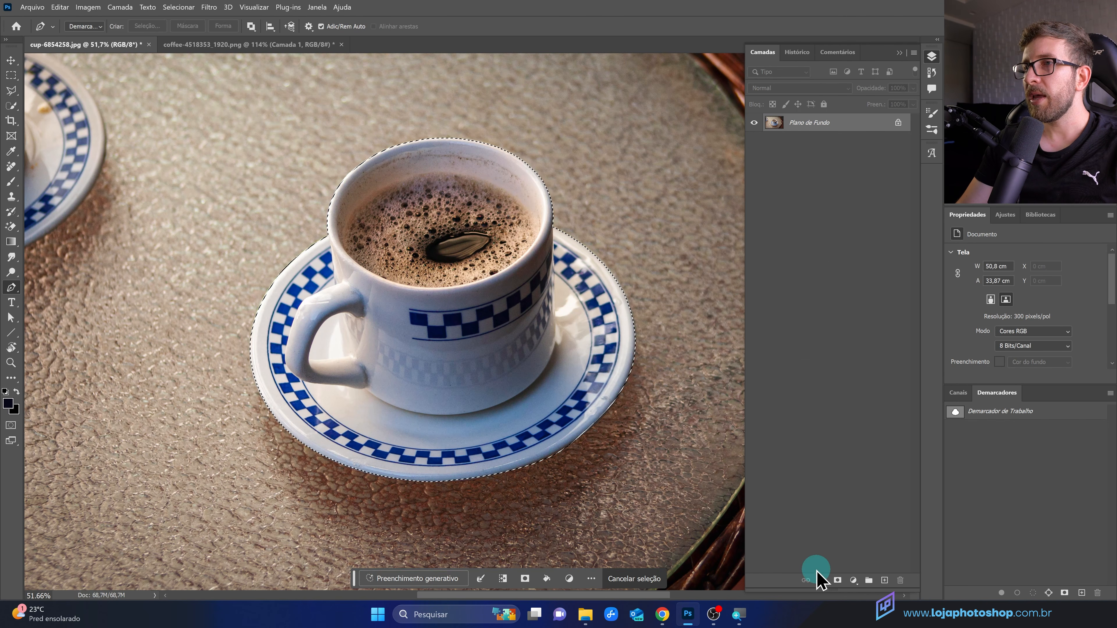
# Step: Add a layer mask from the selection to cut the cup and saucer out of the background
pyautogui.click(837, 580)
pyautogui.hotkey('ctrl', '0')
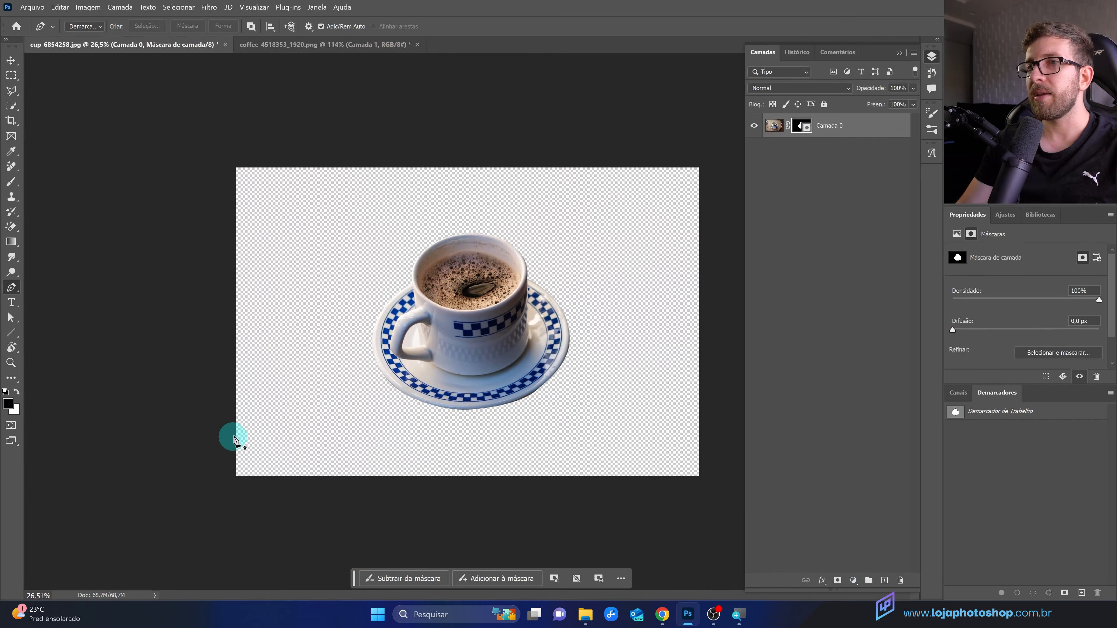
pyautogui.scroll(3, 664, 366)
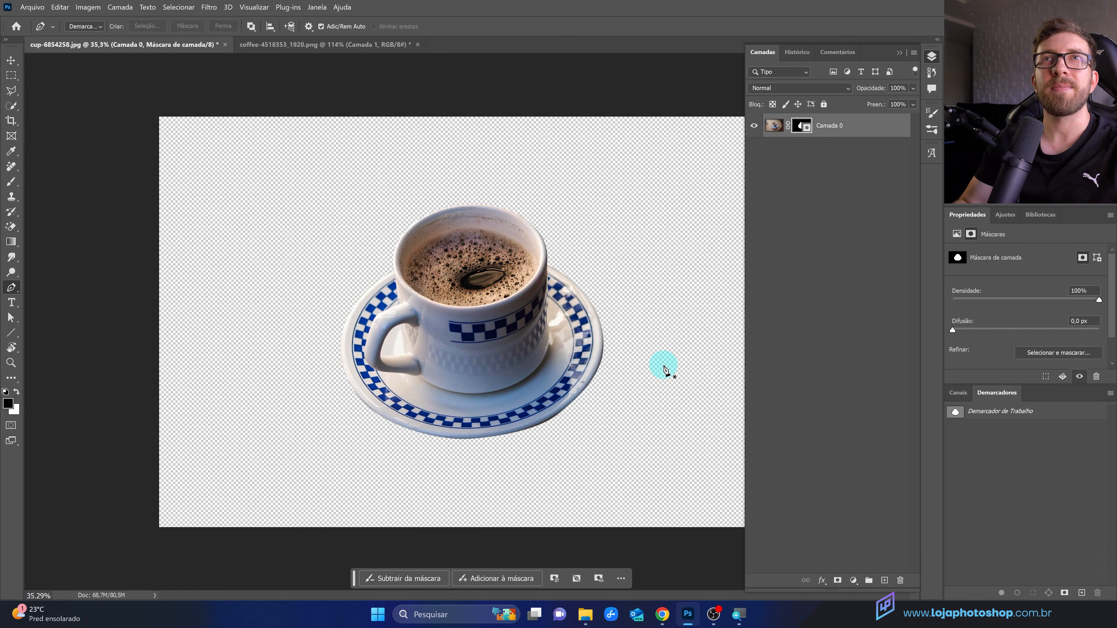